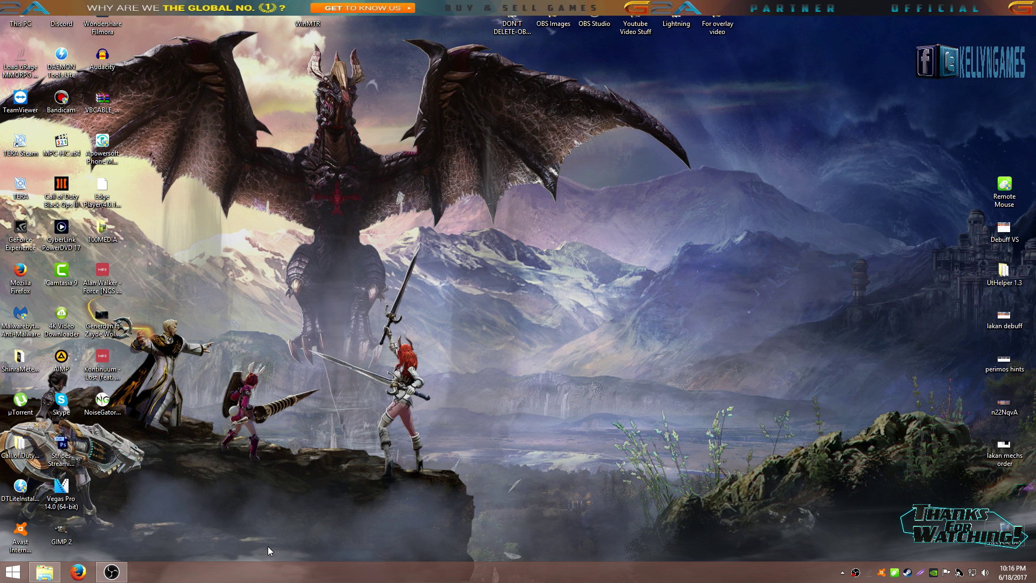
Extract the 3D Cube Socialmedia After Template archive in For overlay video and open the new folder.
click(46, 570)
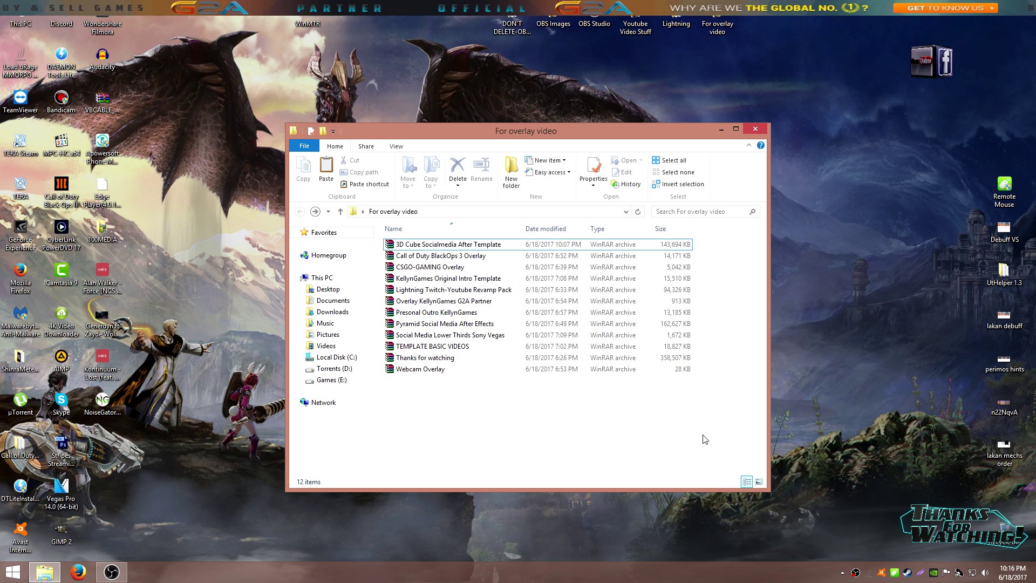
right_click(447, 243)
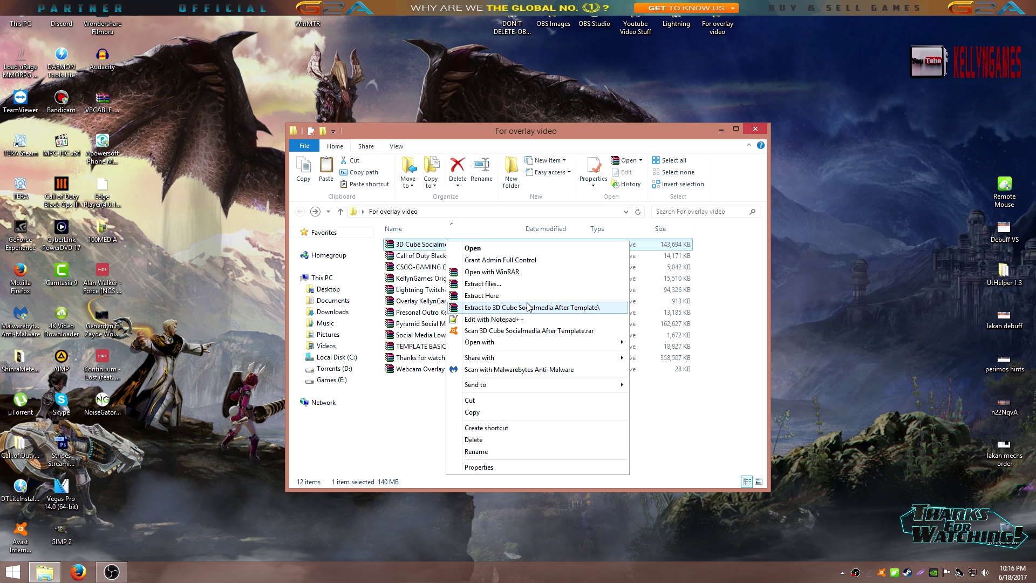
click(515, 295)
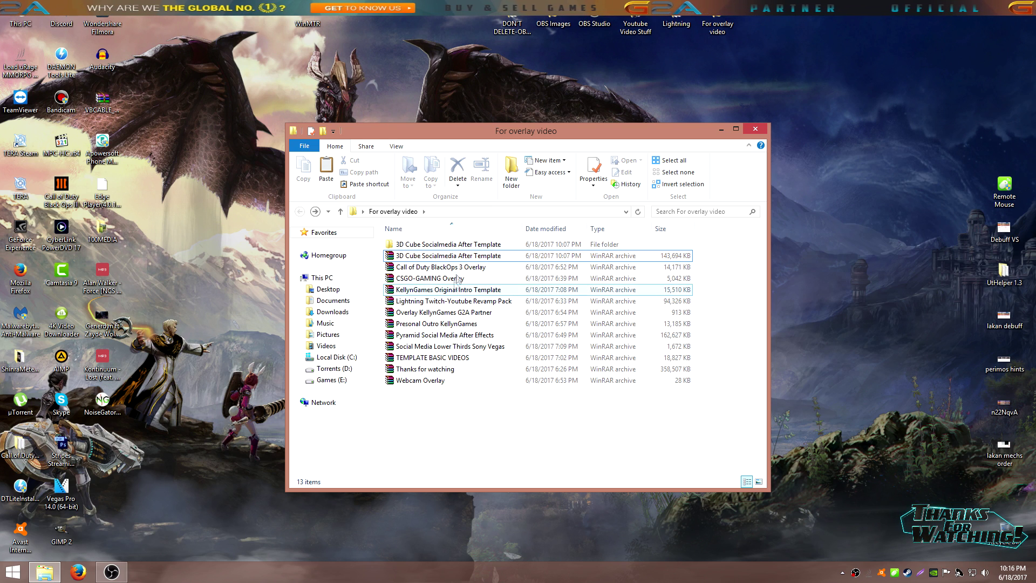
click(453, 245)
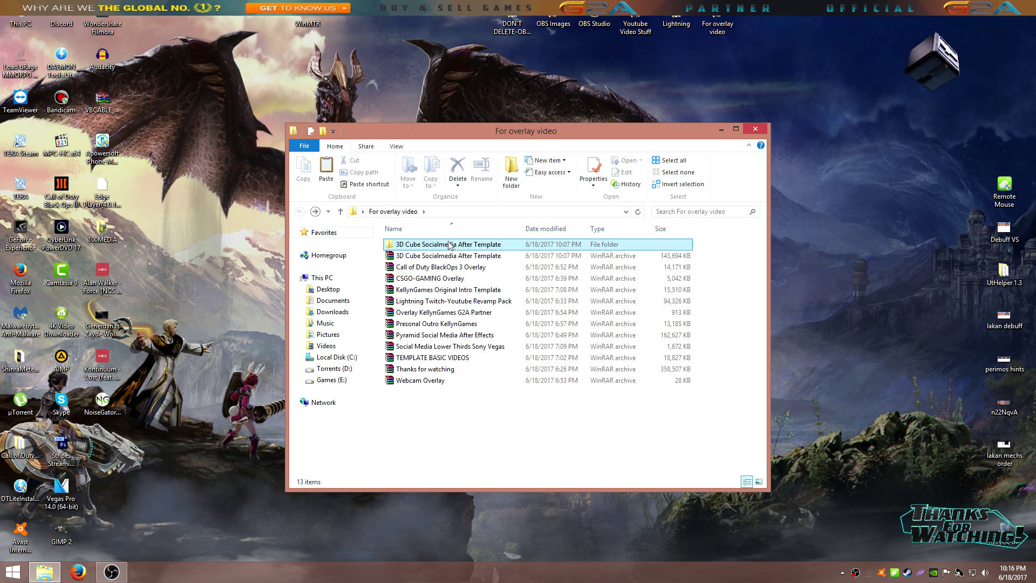
double_click(450, 244)
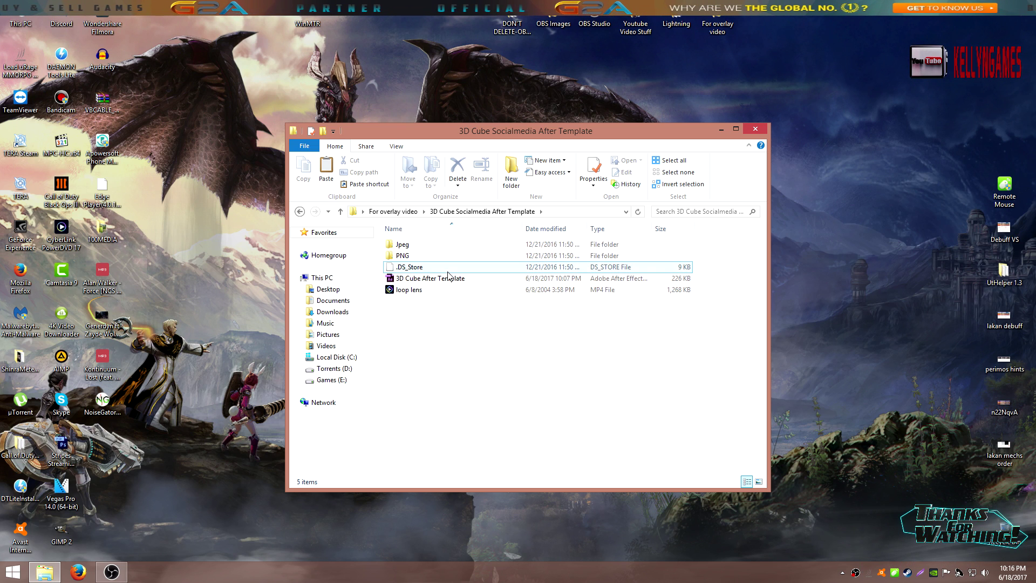
Load the 3D Cube After Template .aep into After Effects, skipping the missing-fonts resolution.
double_click(446, 277)
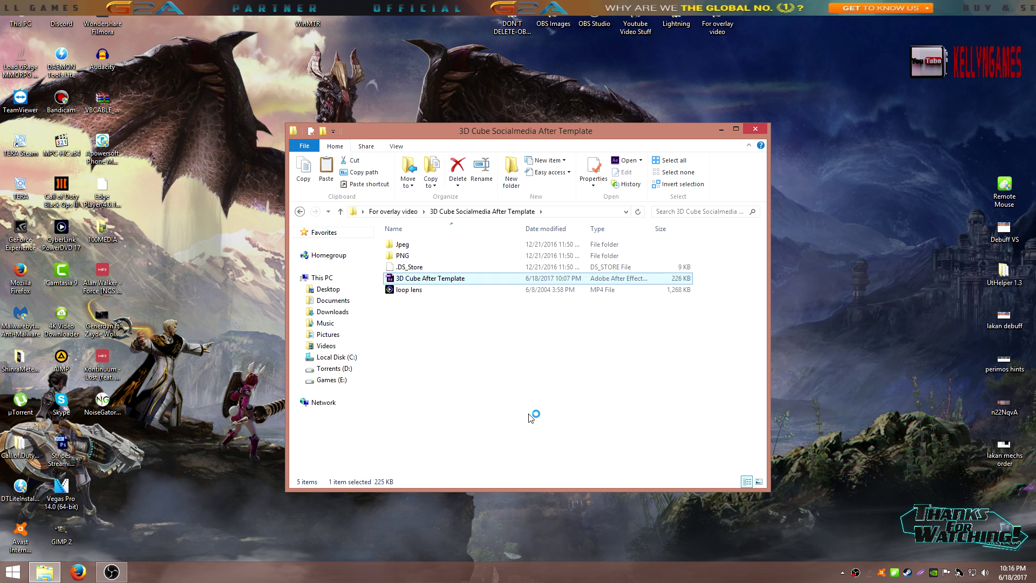
click(721, 129)
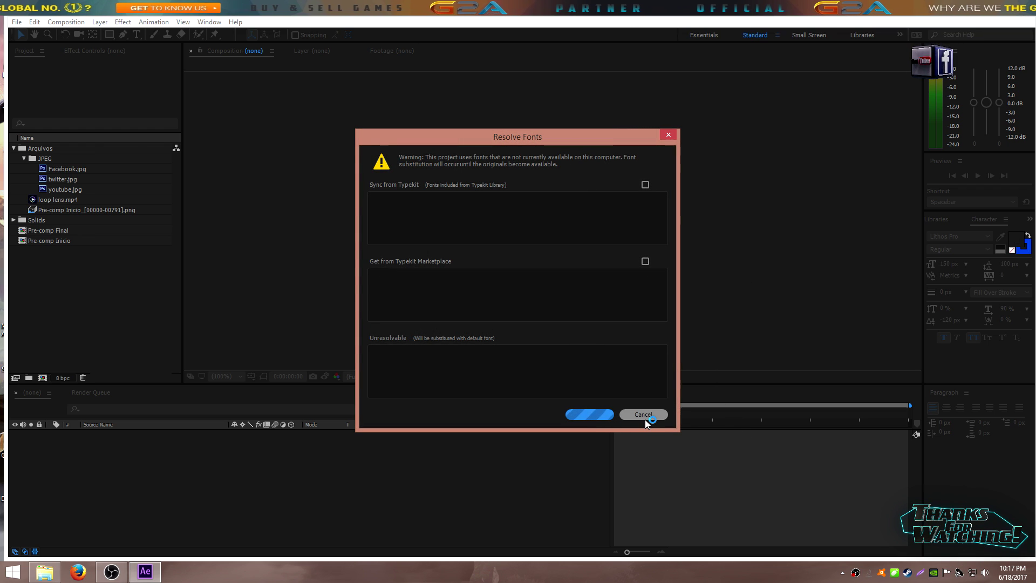
click(645, 418)
Show the desktop, then bring After Effects back to full screen from the taskbar.
click(10, 573)
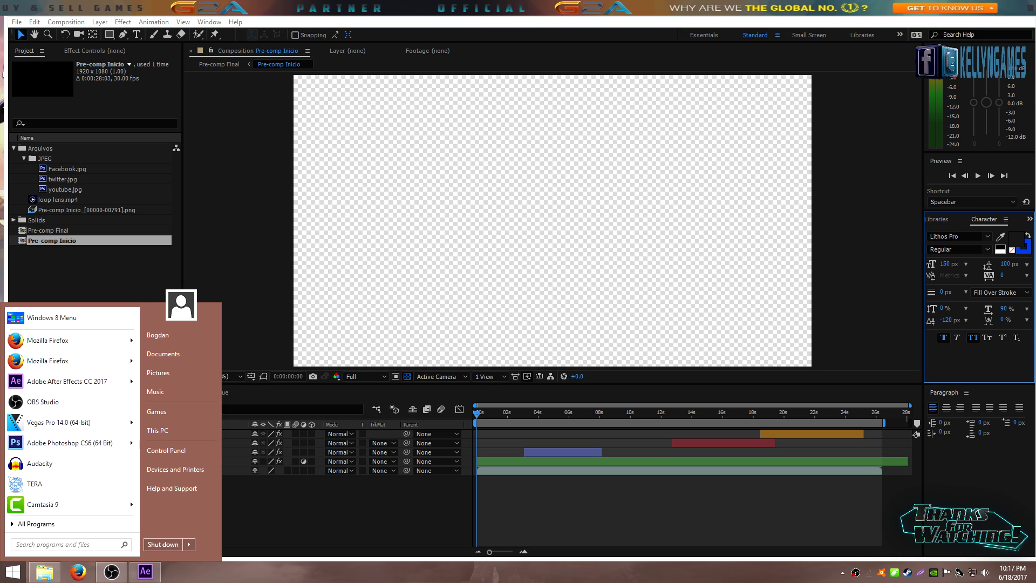
key(super+d)
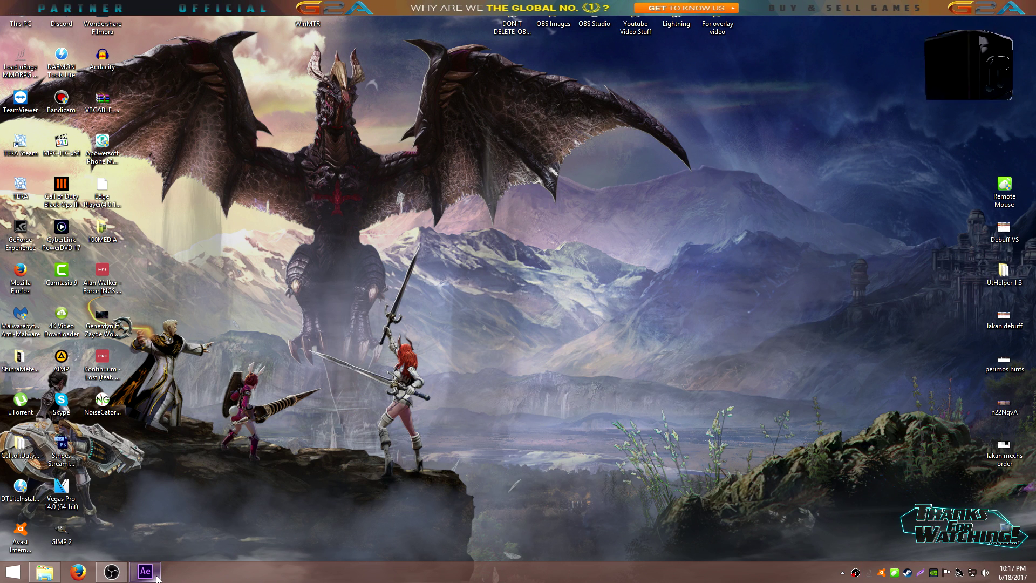
mouse_move(157, 577)
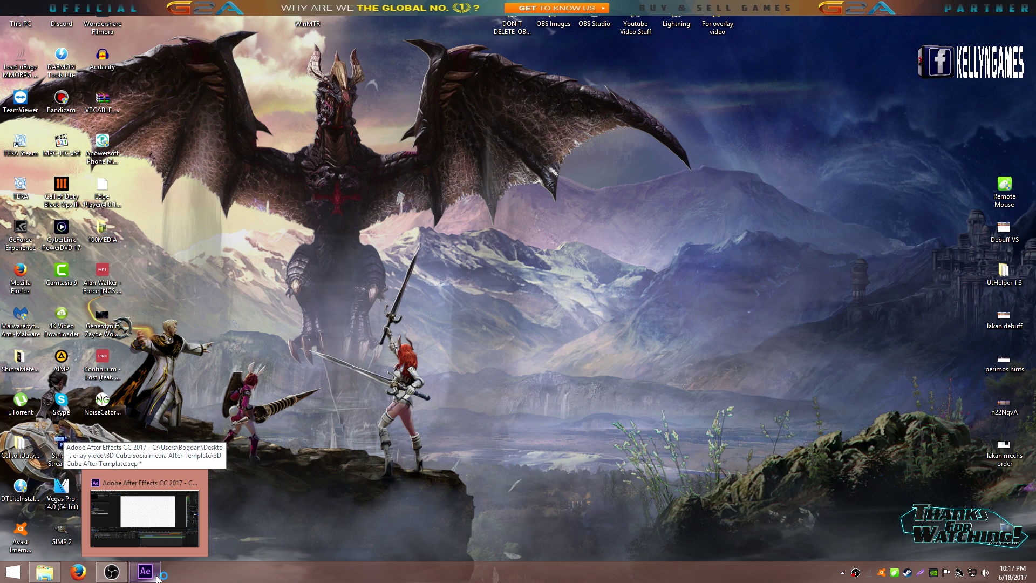
click(157, 577)
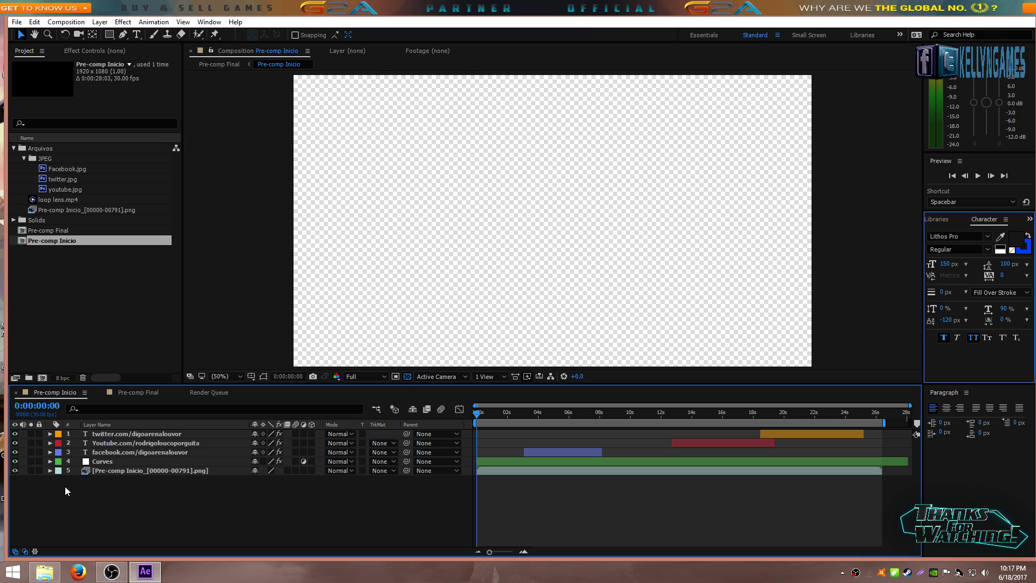
click(184, 472)
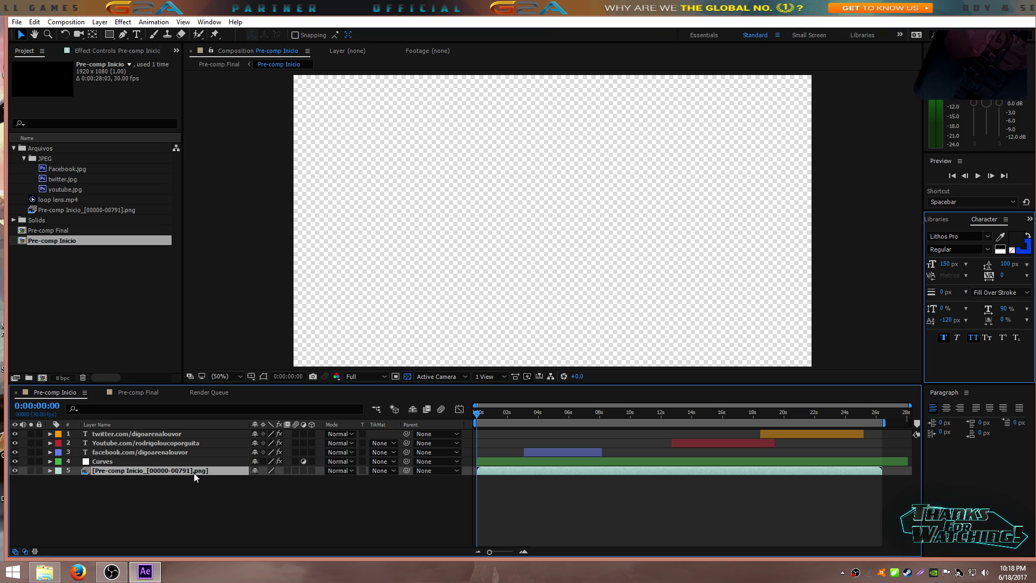
click(54, 573)
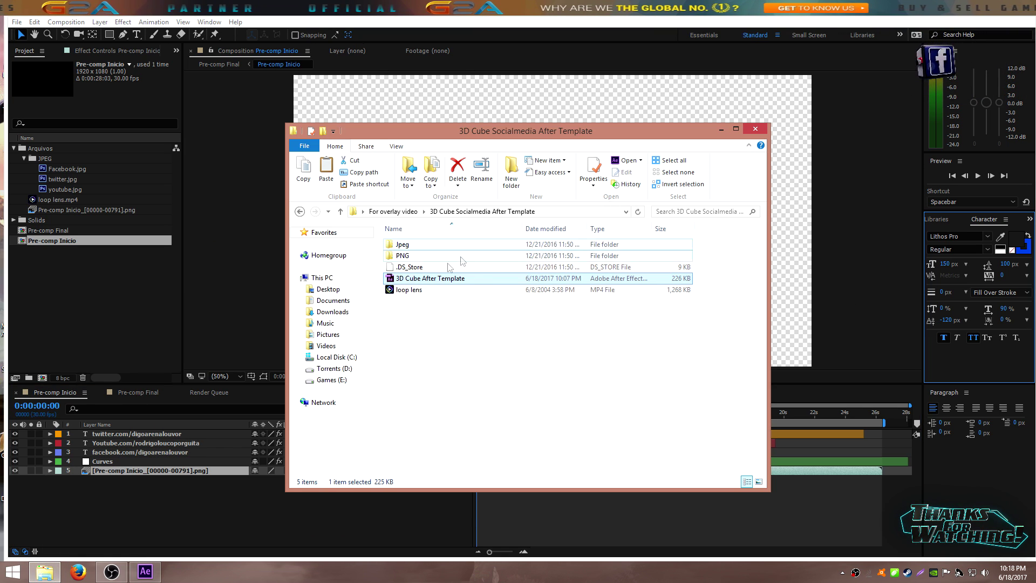
double_click(405, 259)
scroll(605, 380, down, 10)
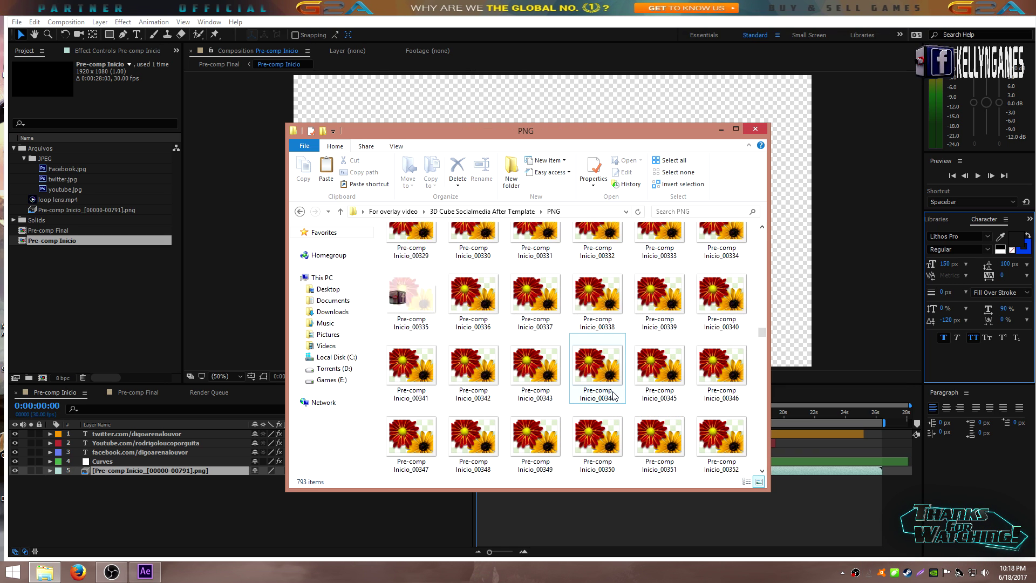
key(BackSpace)
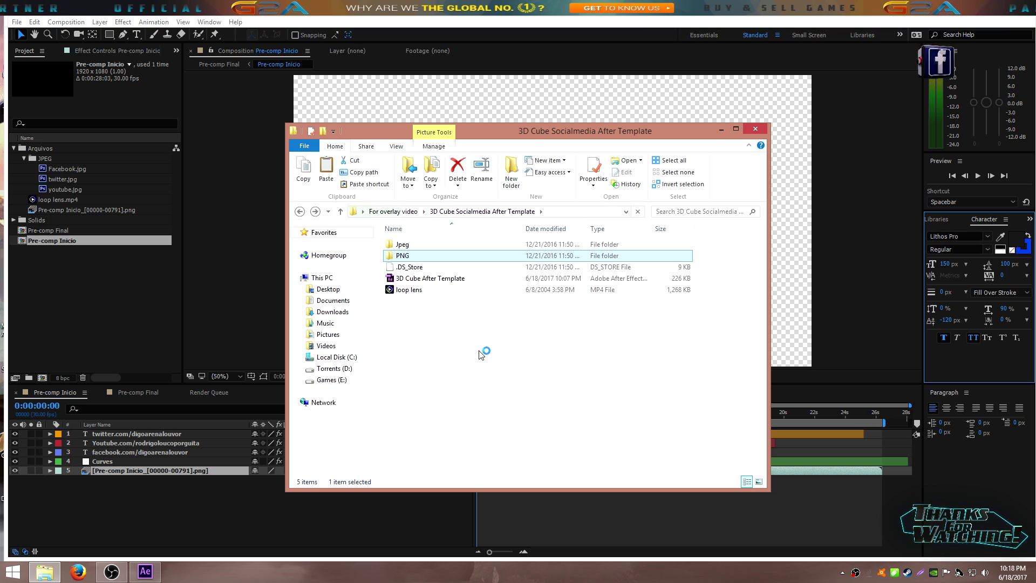
click(722, 130)
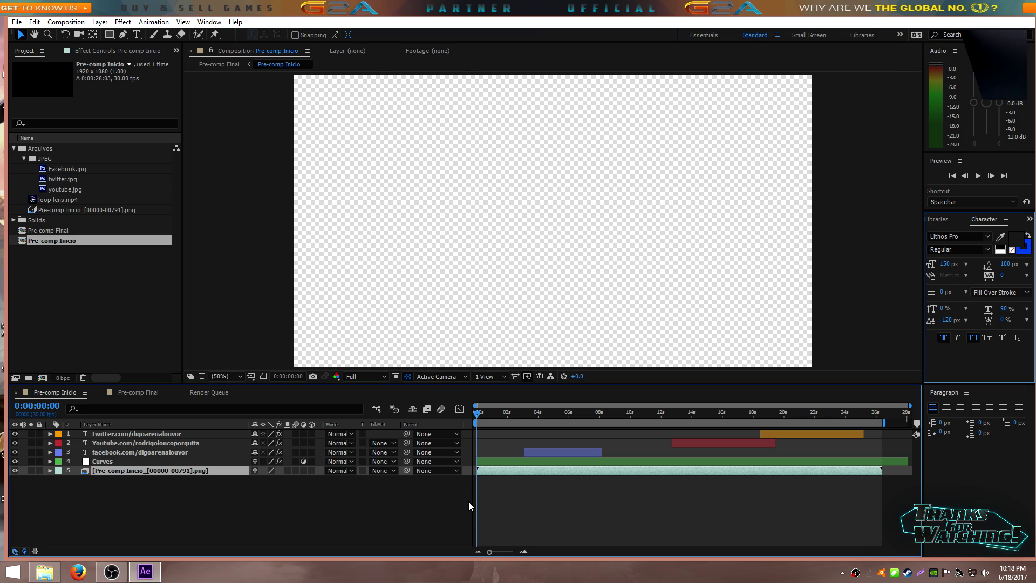
key(space)
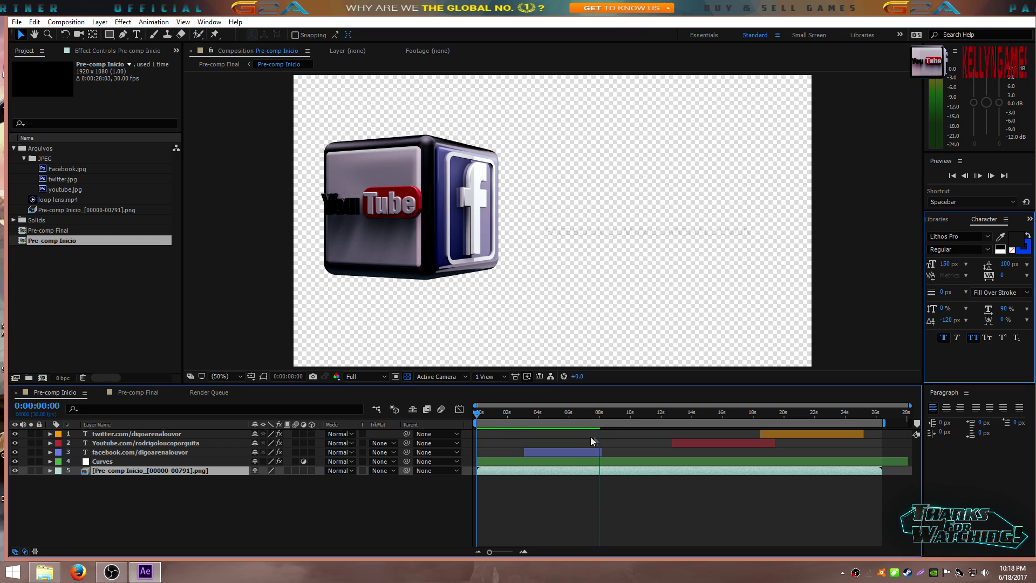
key(space)
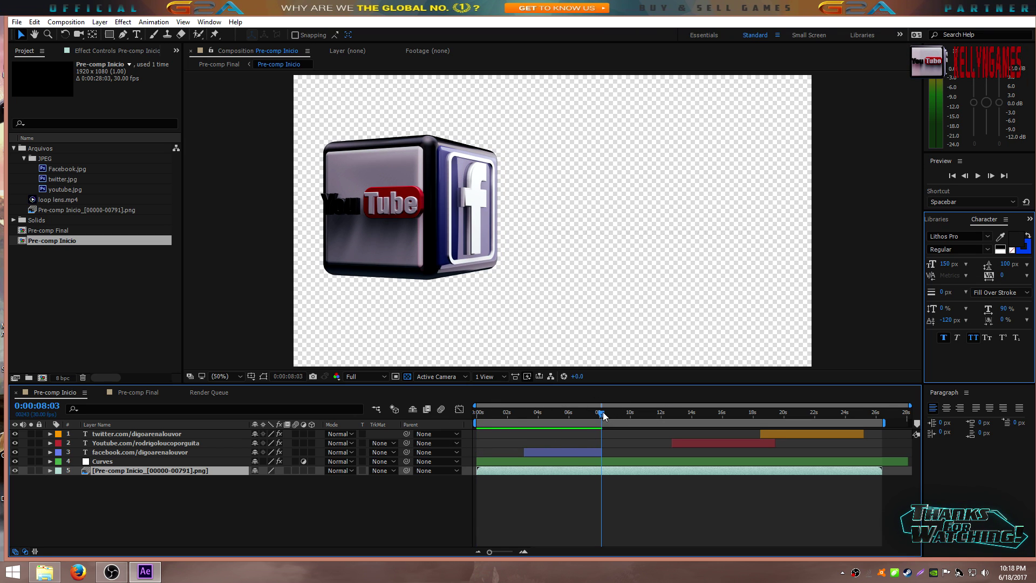
drag(601, 413, 467, 415)
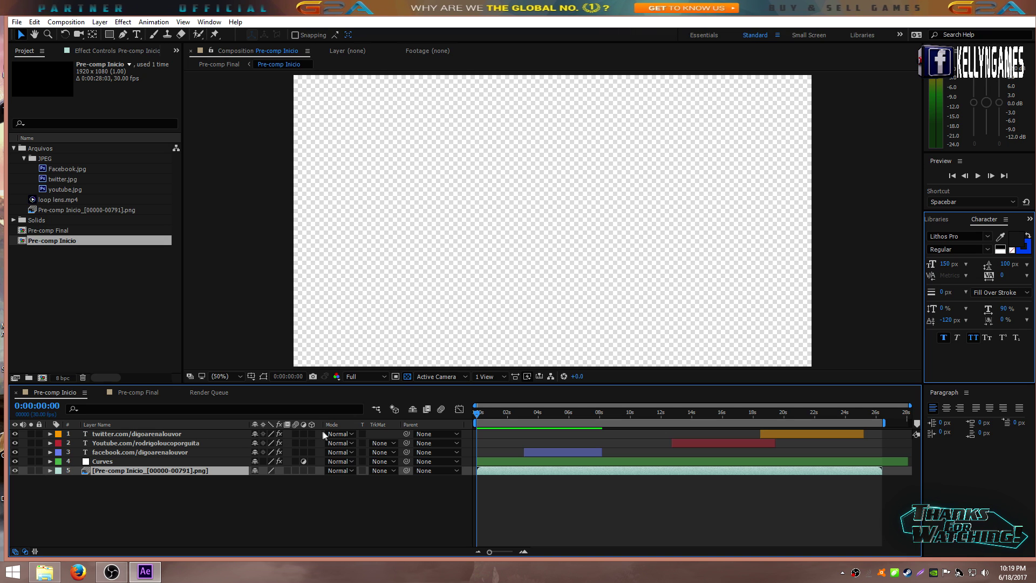
Change the twitter text layer's label colour to Cyan.
click(57, 434)
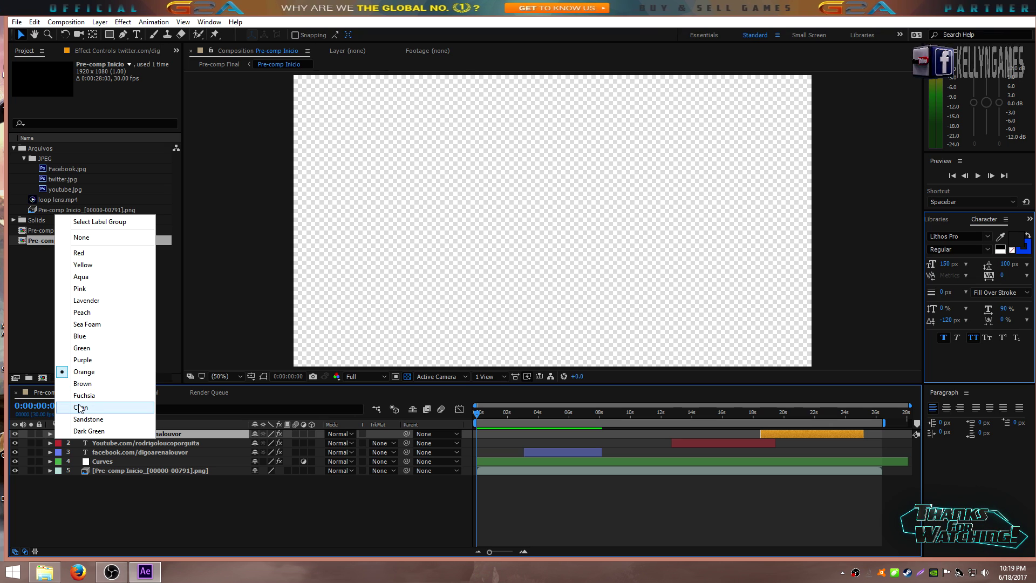
click(75, 407)
click(167, 515)
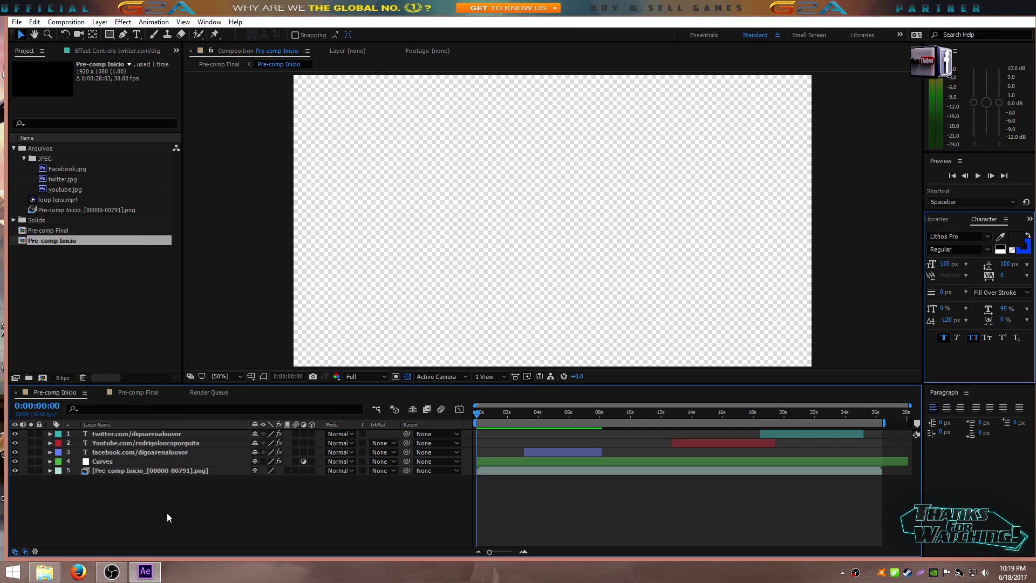
Delete all the text from the facebook URL layer.
click(162, 435)
click(125, 451)
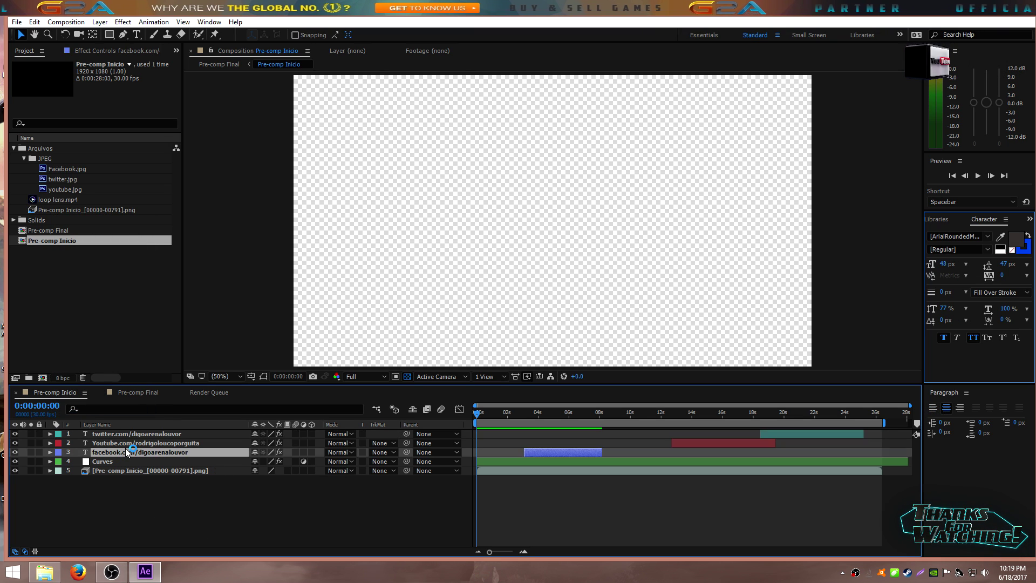
double_click(153, 452)
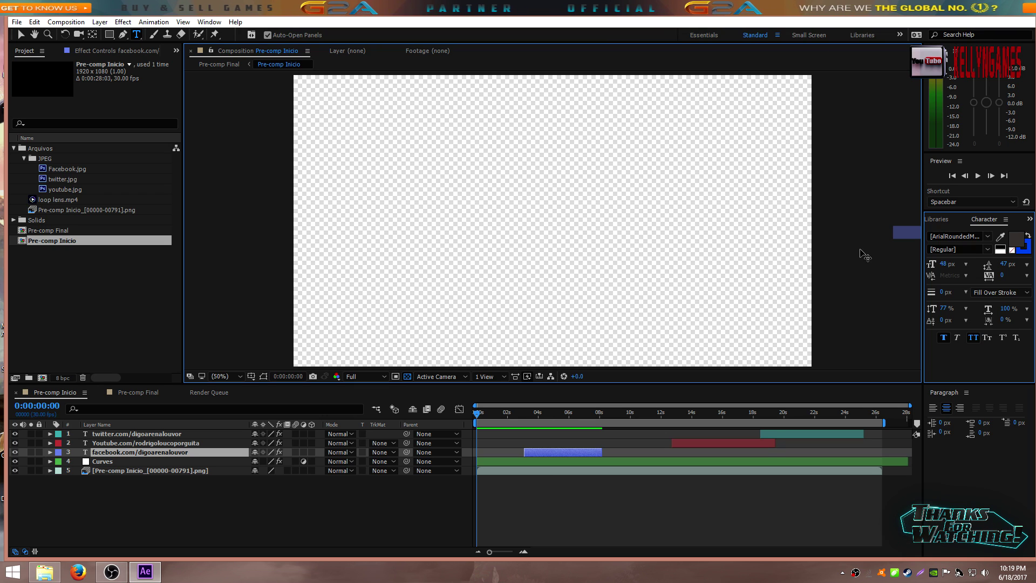
key(BackSpace)
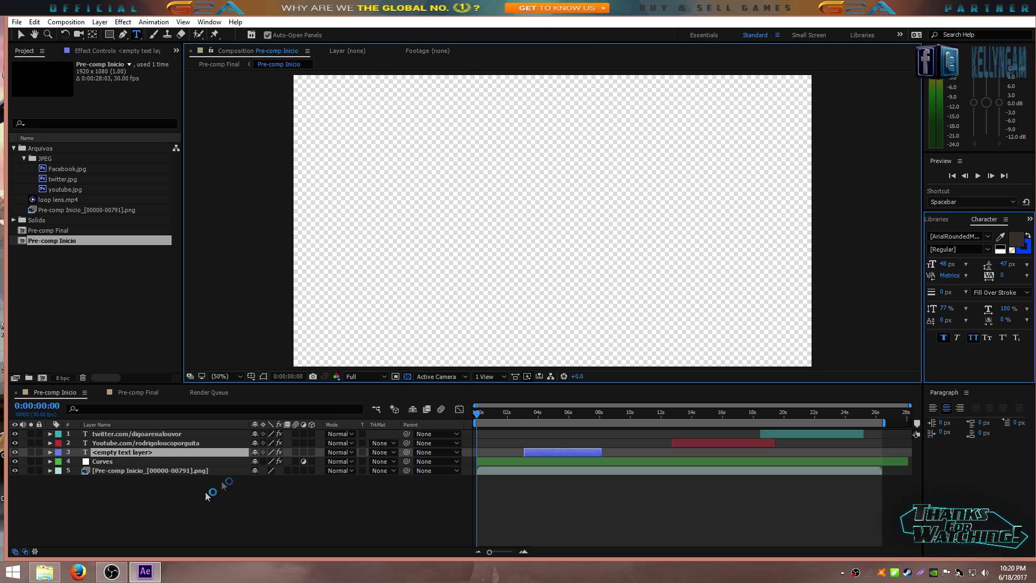
click(162, 442)
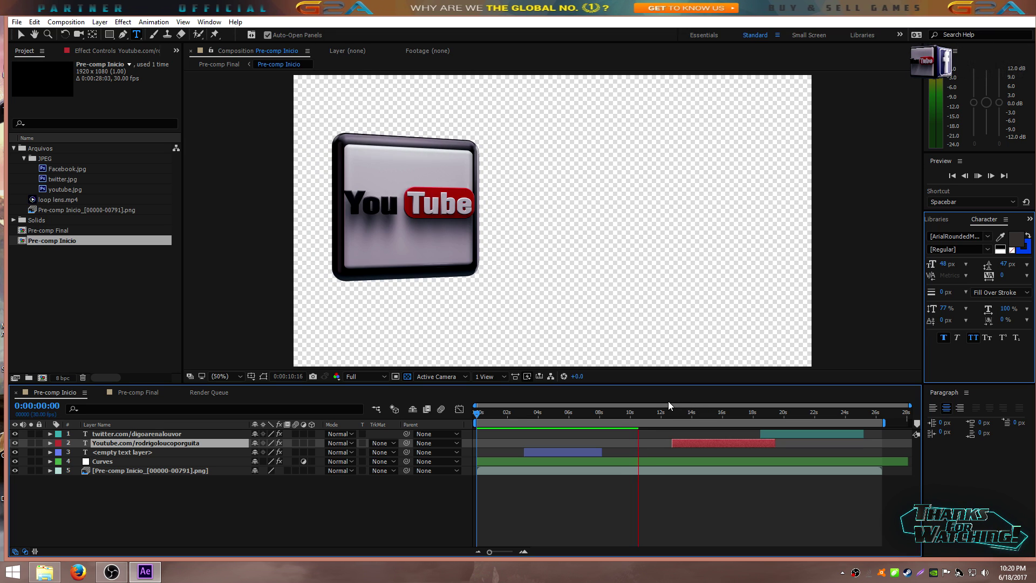
Stop the preview, scrub forward, select the YouTube URL text, then restore OBS.
key(space)
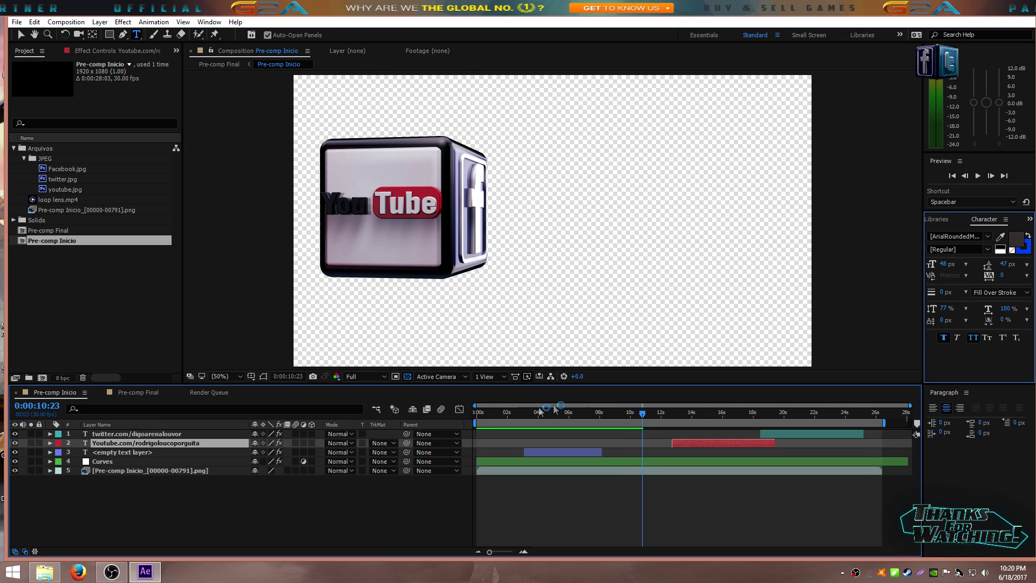
mouse_move(643, 413)
mouse_down()
mouse_move(710, 413)
mouse_move(733, 426)
mouse_up()
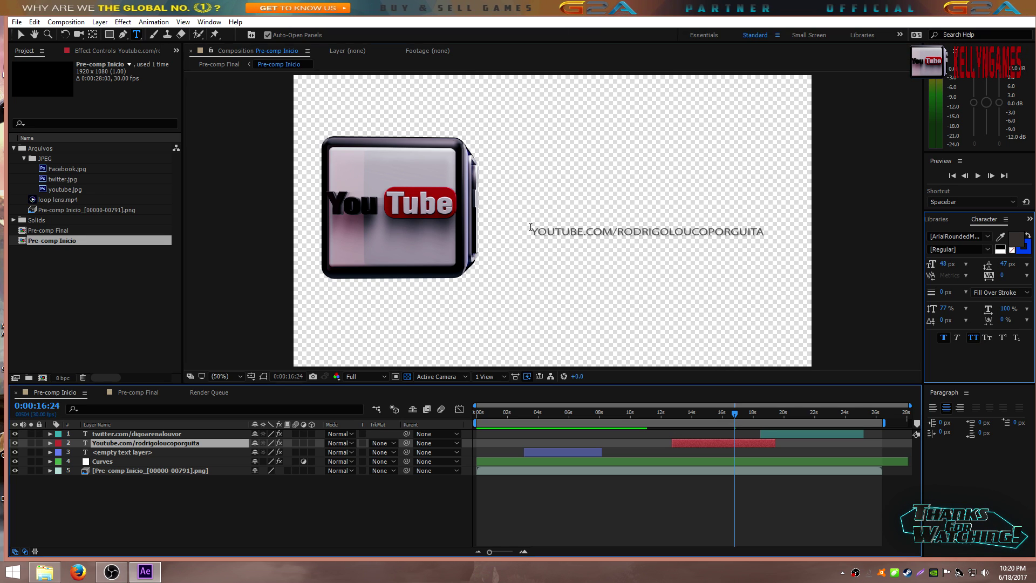
drag(530, 227, 765, 231)
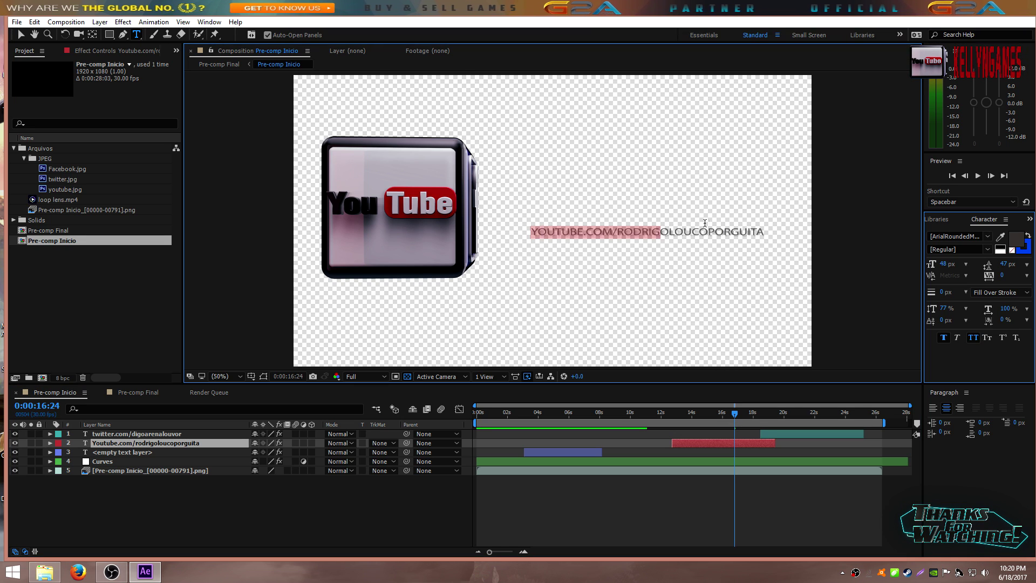
click(765, 231)
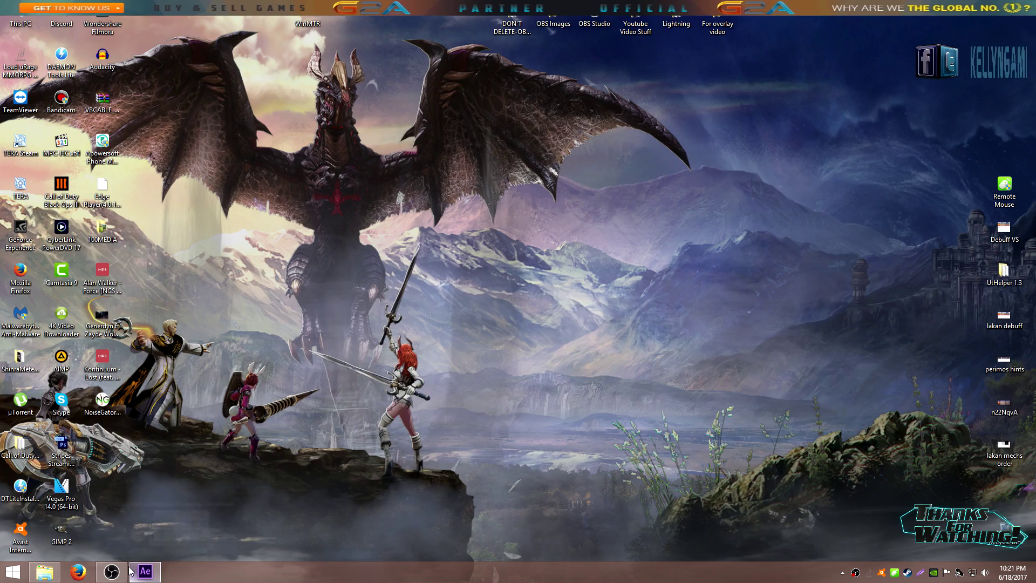
click(111, 571)
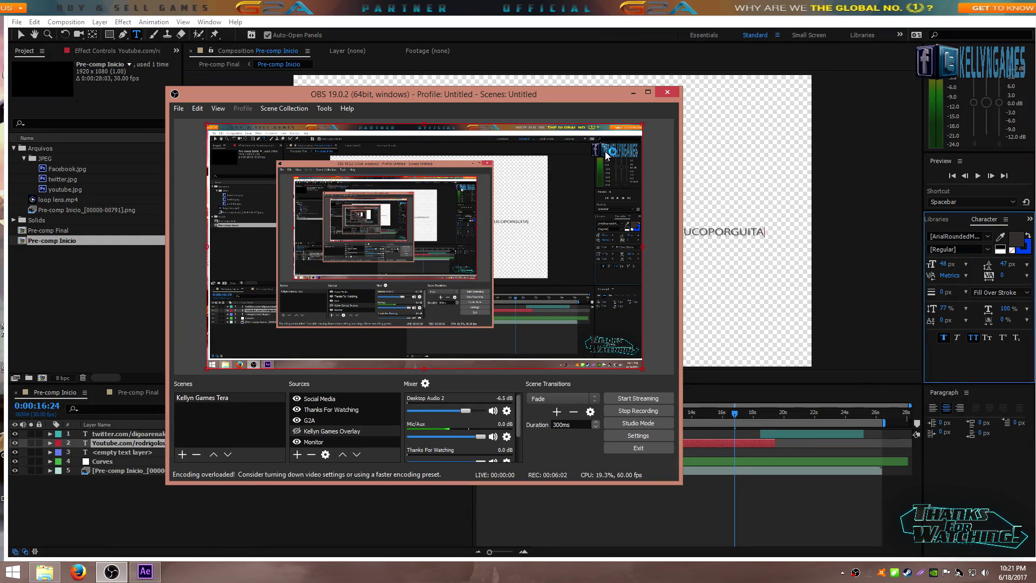
Maximize OBS briefly, then minimise it to return to After Effects.
click(647, 92)
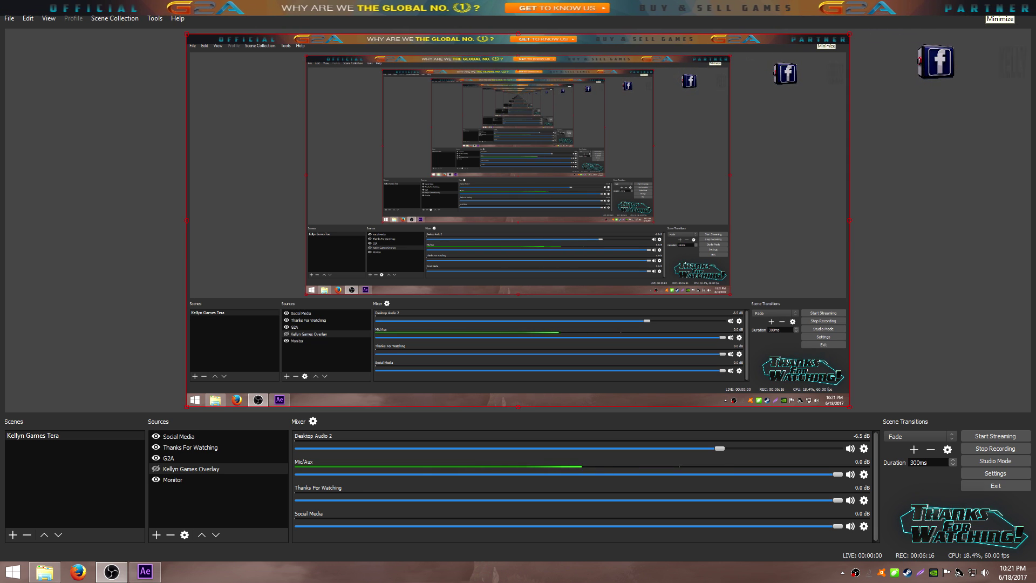
click(985, 6)
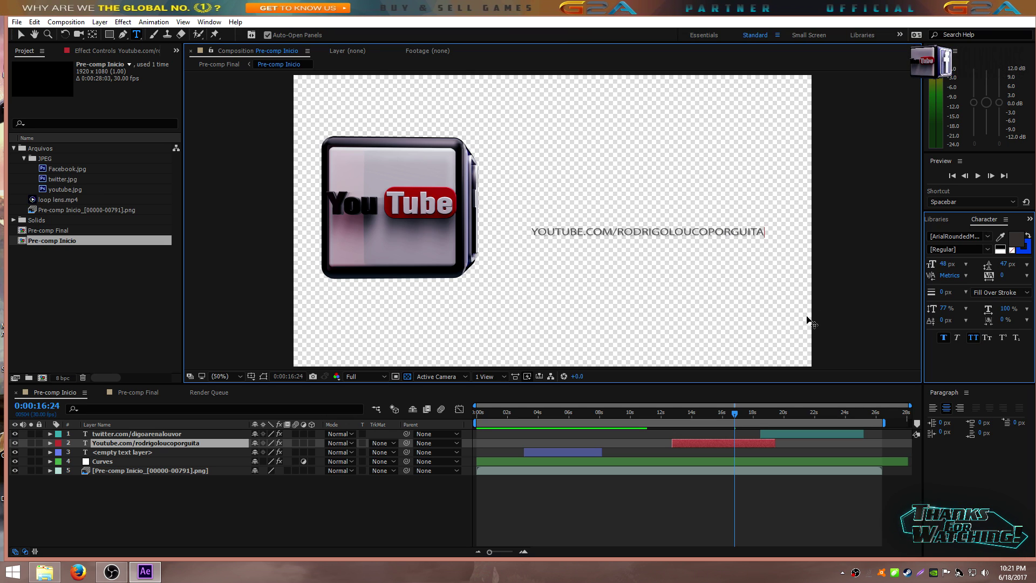
click(114, 450)
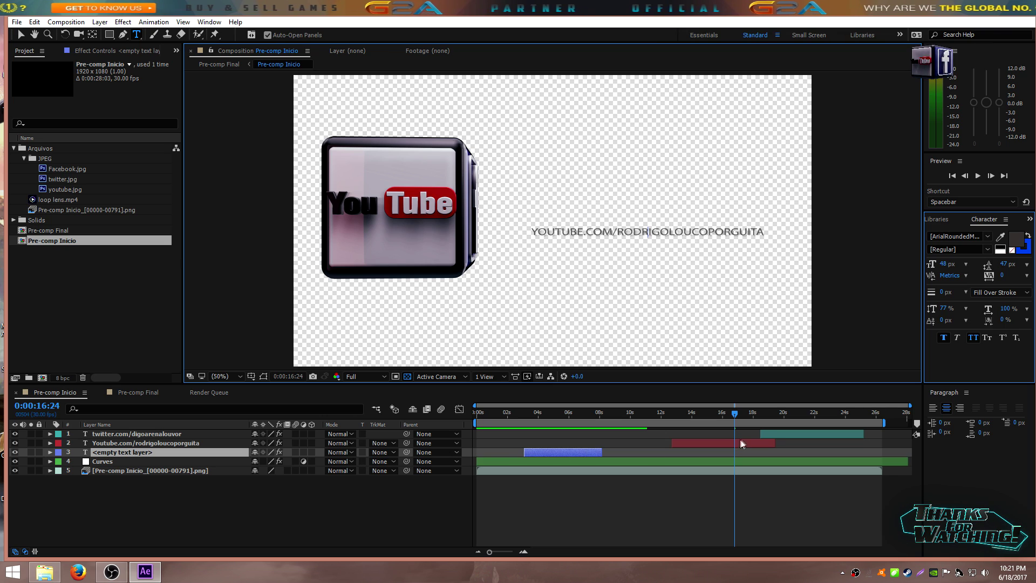
Type YOUR NAME into the empty text layer and set its font to Prototype.
key(Home)
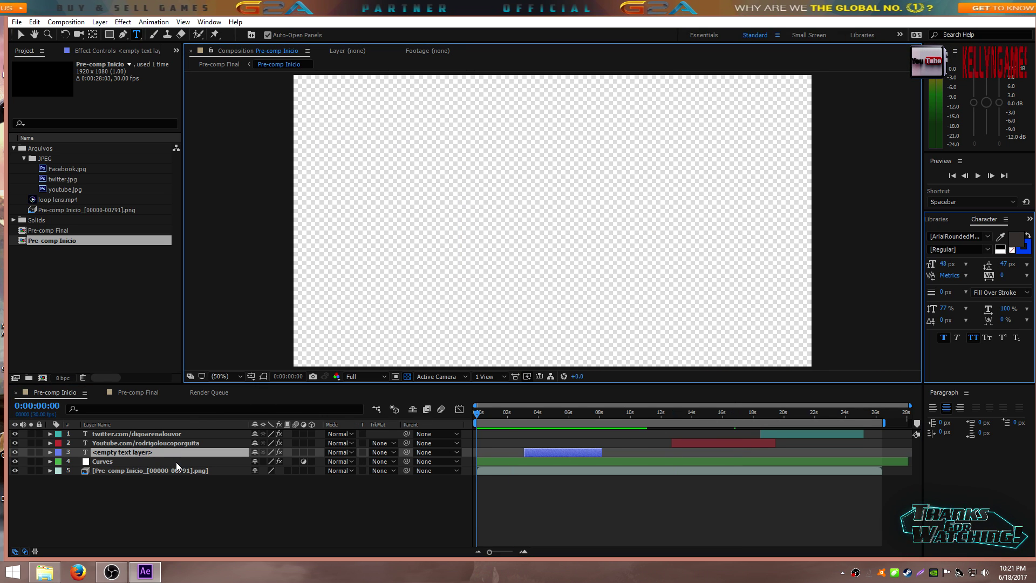
text(TOU)
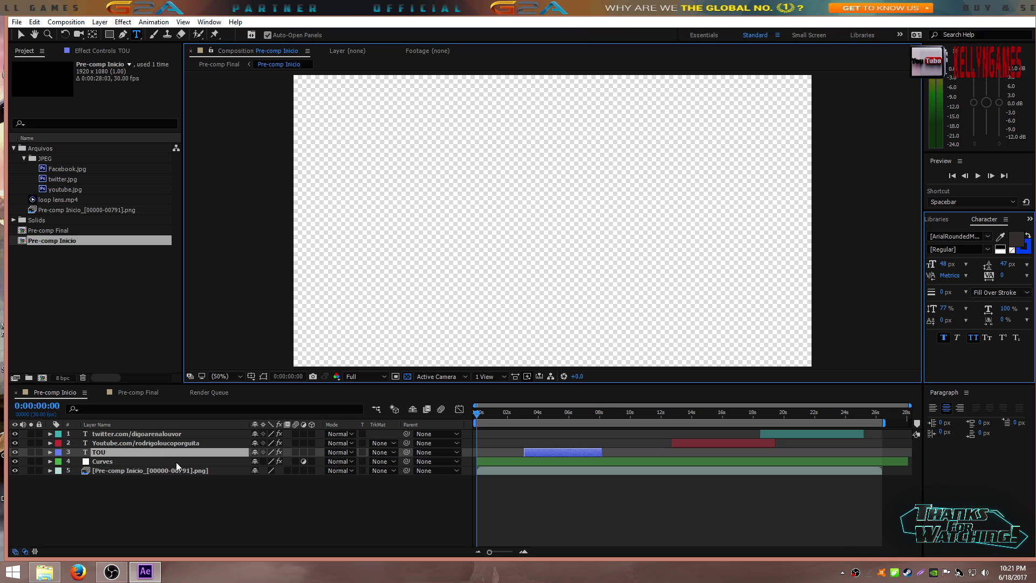
text(YOUR NAME)
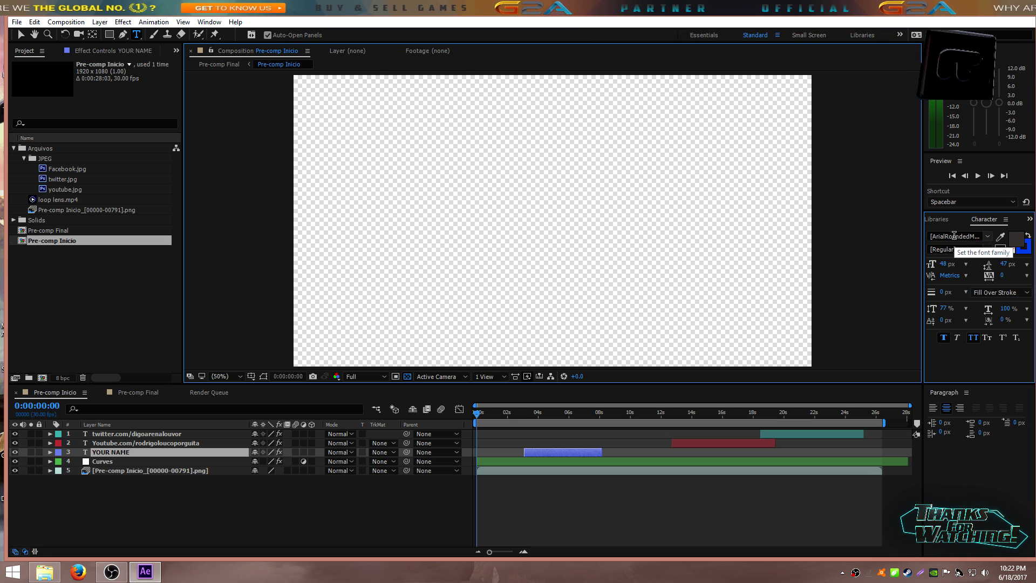
click(951, 236)
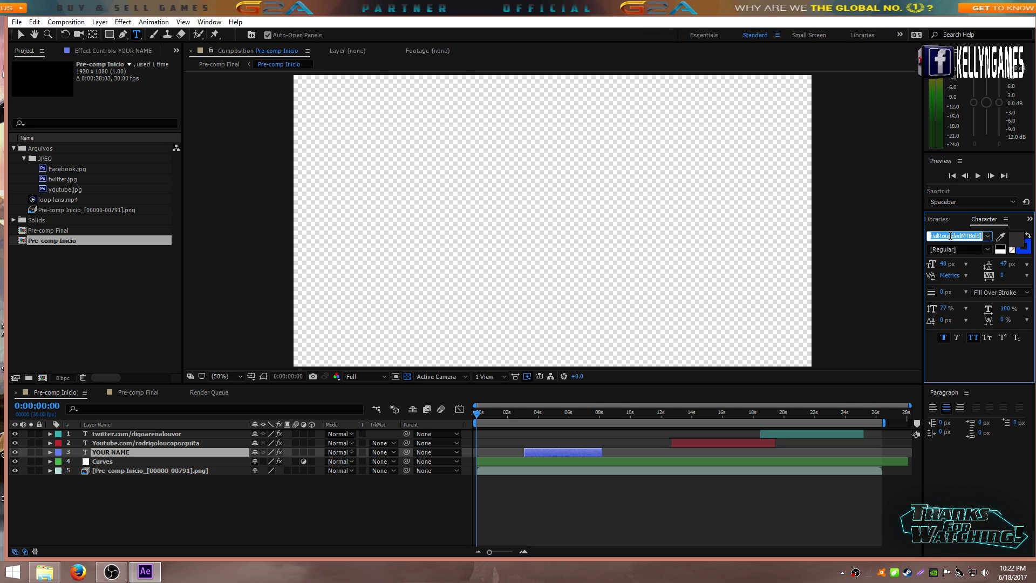
text(Prototype)
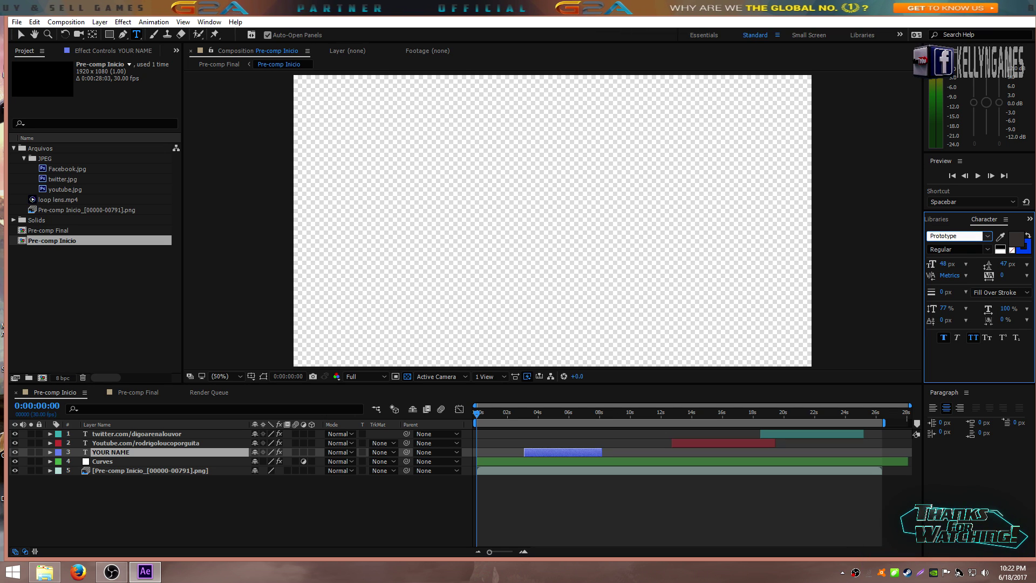
key(Return)
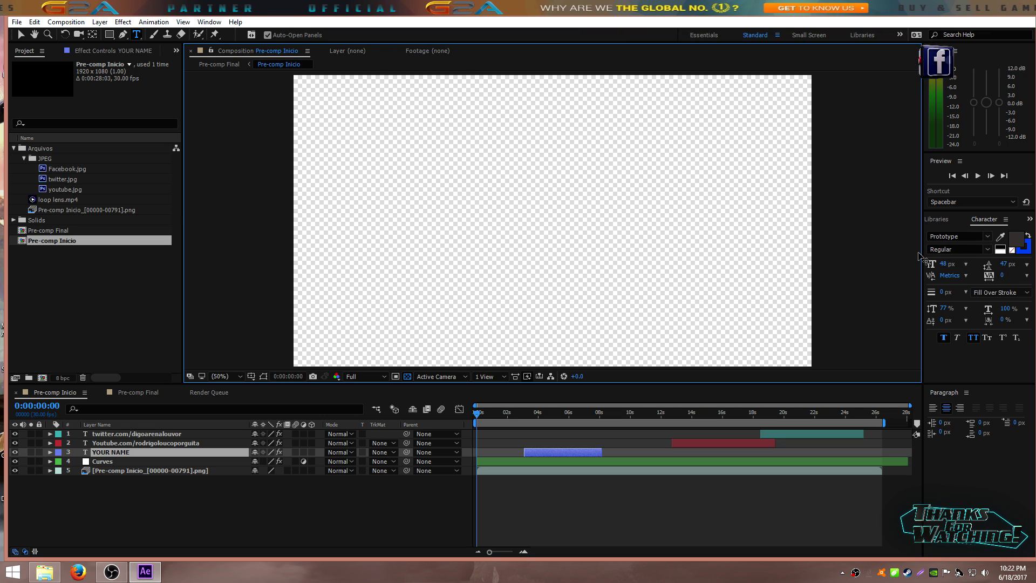
Try the Kenyan Coffee font, then pick Plumpfull from the font list.
click(966, 236)
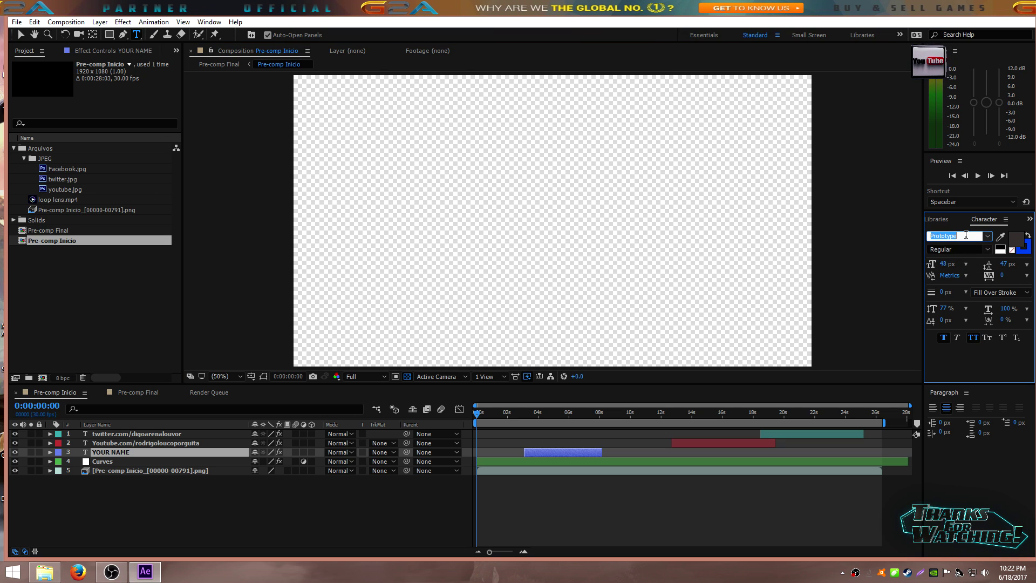
text(Kenyan Coffee)
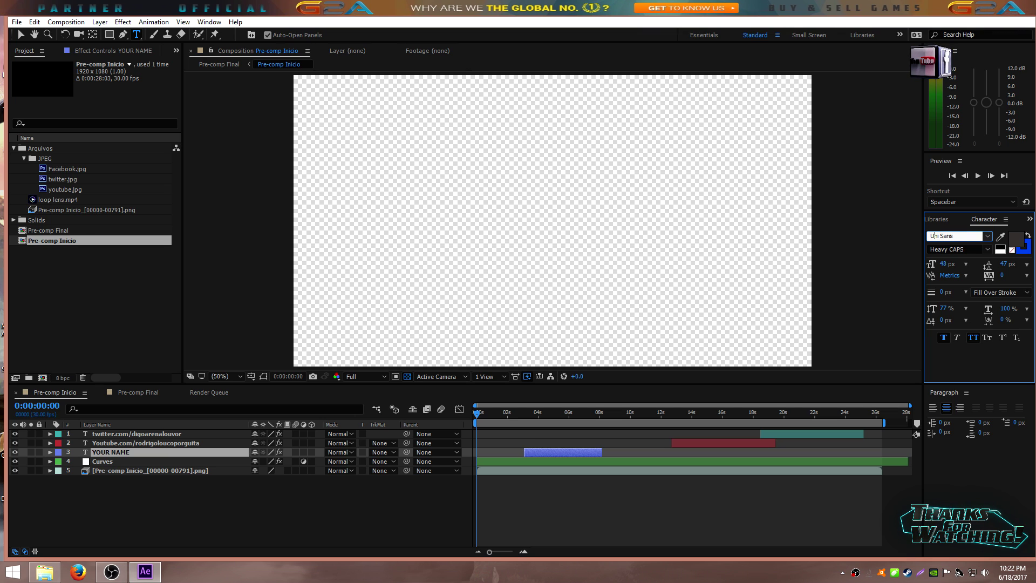
text(Kenyan Coffee)
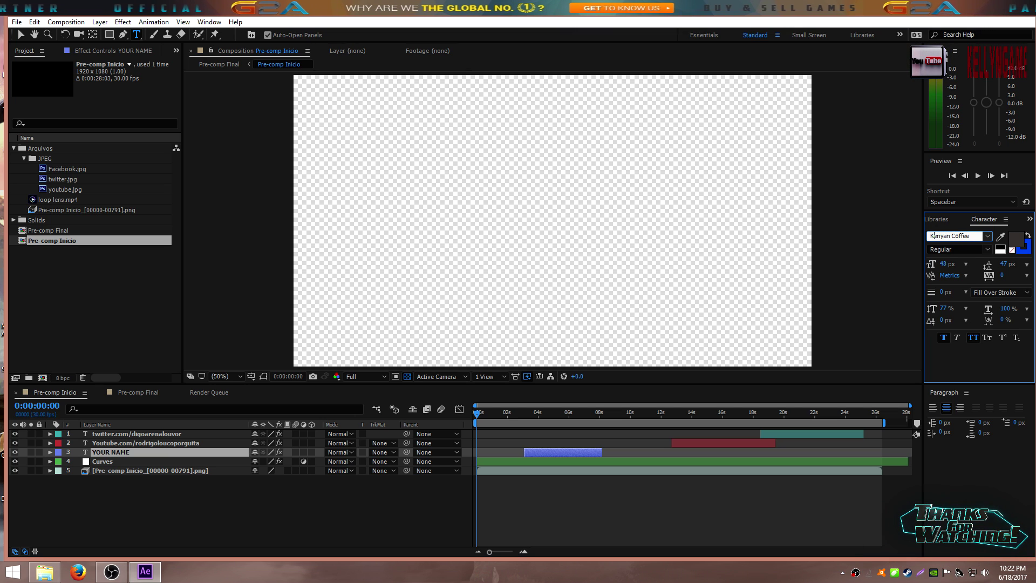
click(976, 238)
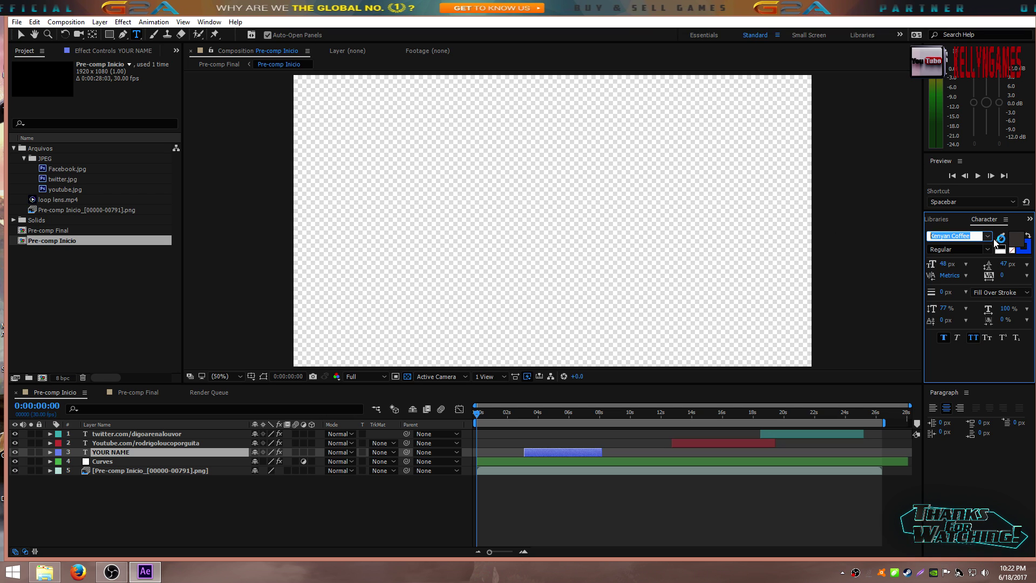
text(Palatino Linotype)
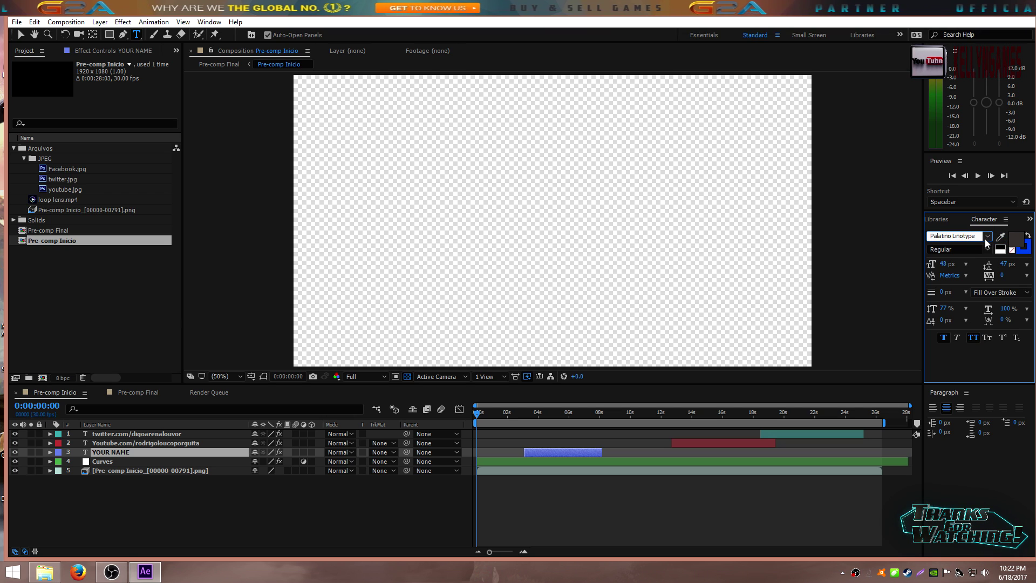
click(986, 236)
click(952, 283)
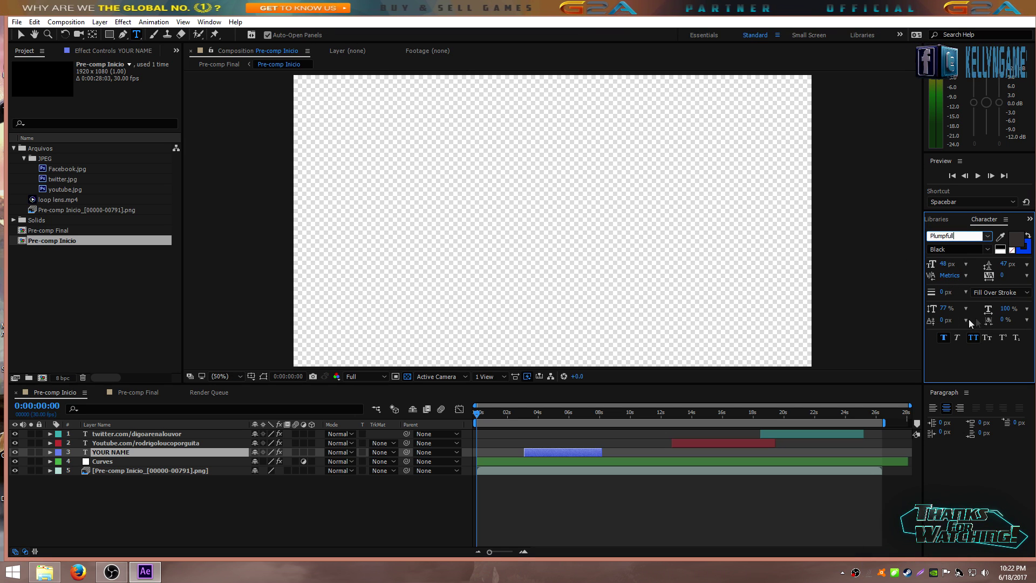
Preview the animation, stopping at 0:00:06:26 beside the Facebook face.
click(475, 412)
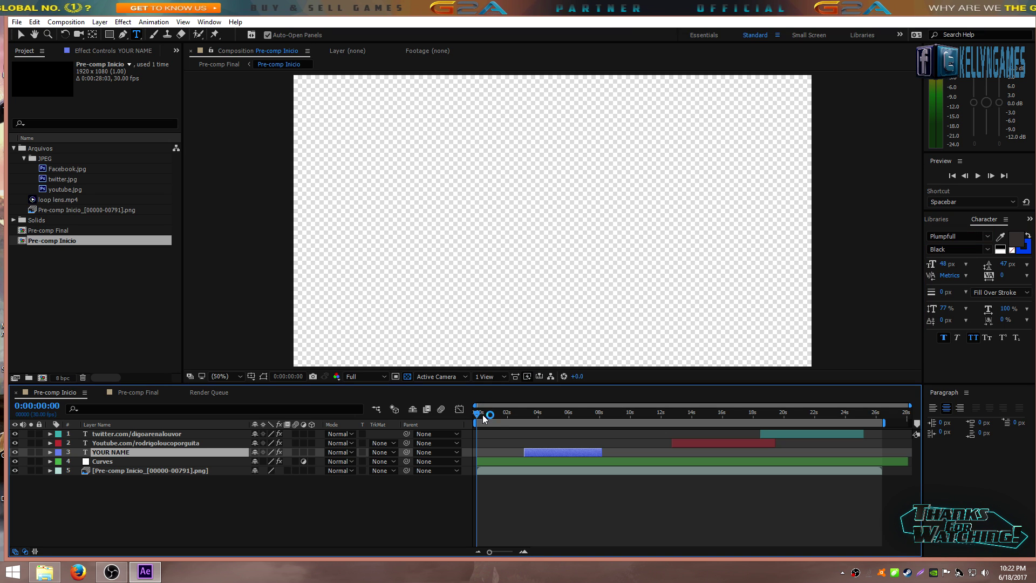
key(space)
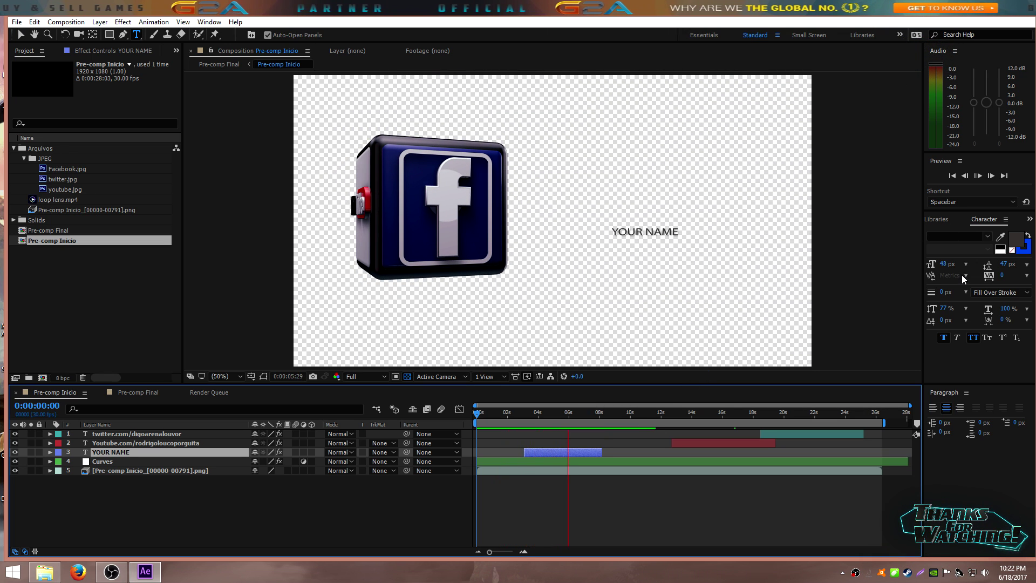
key(space)
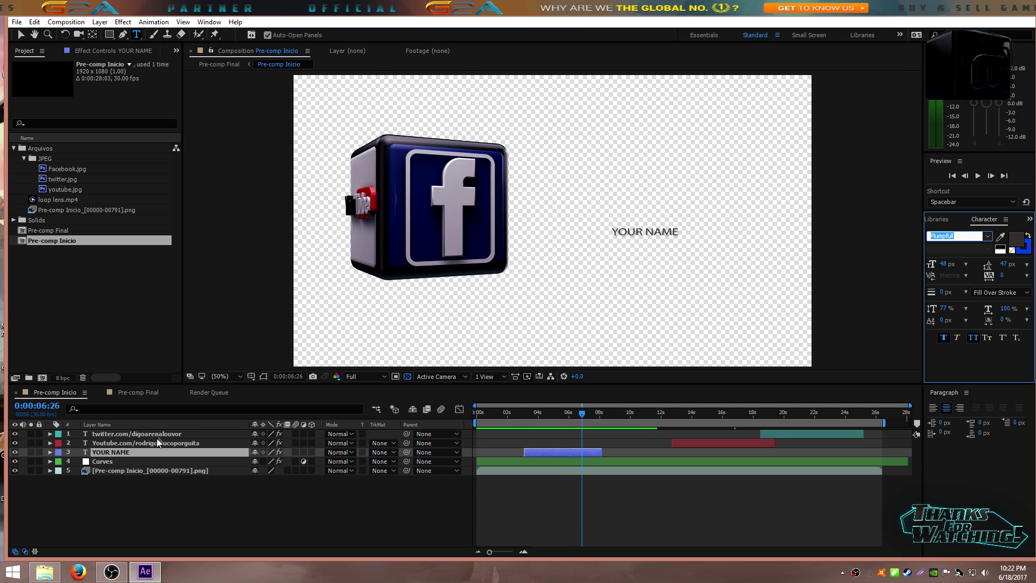
Select the YOUR NAME text and switch its font to Prototype, after trying Kenyan Coffee.
double_click(131, 452)
click(121, 455)
double_click(119, 454)
click(965, 235)
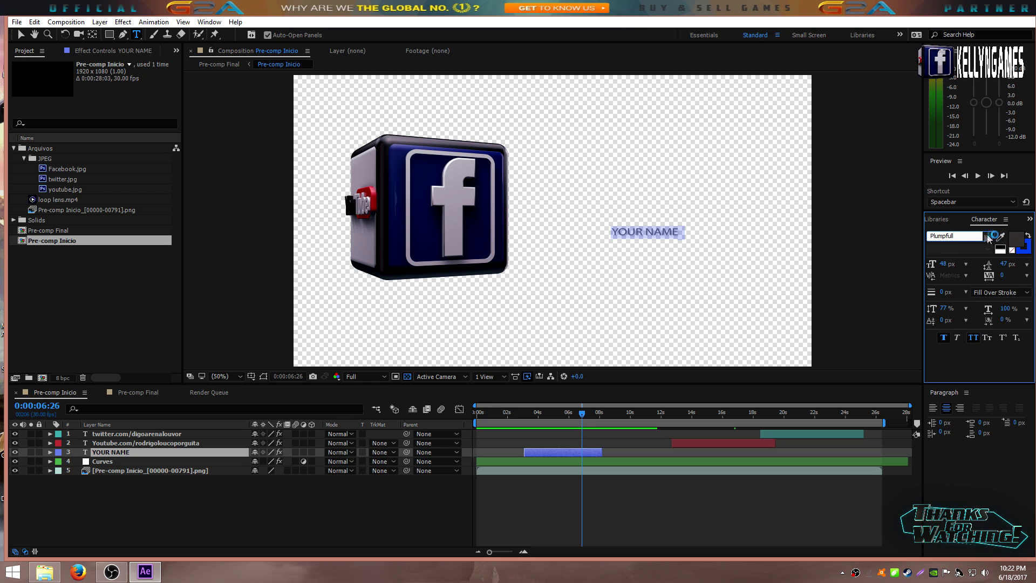
double_click(961, 236)
text(Kenyan Coffee)
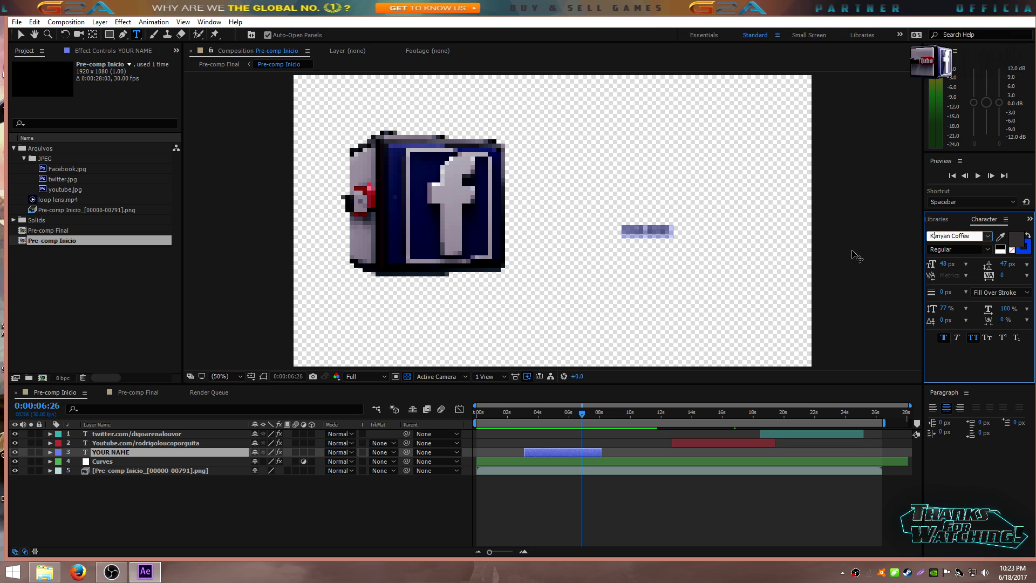
key(Return)
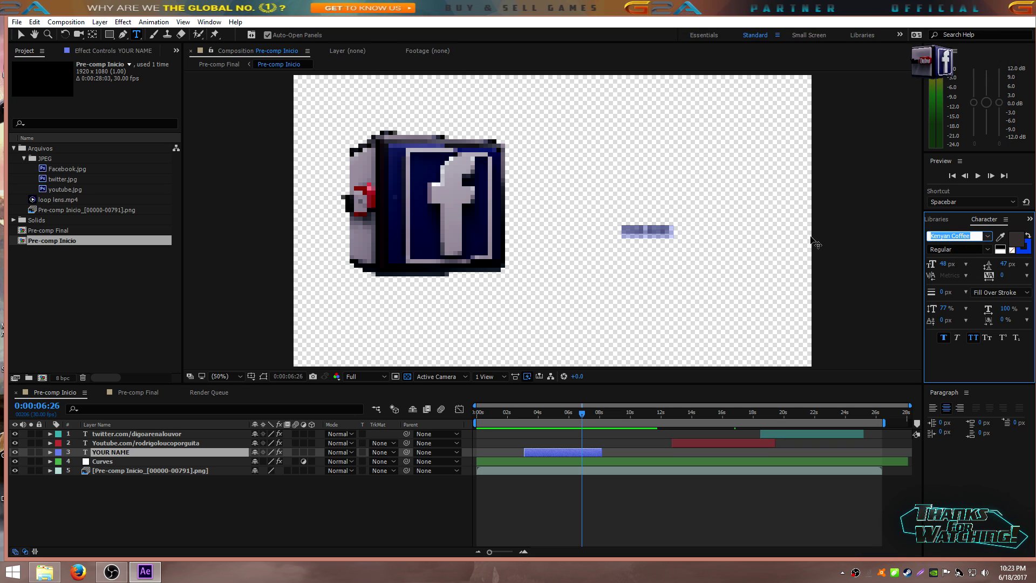
text(Prototype)
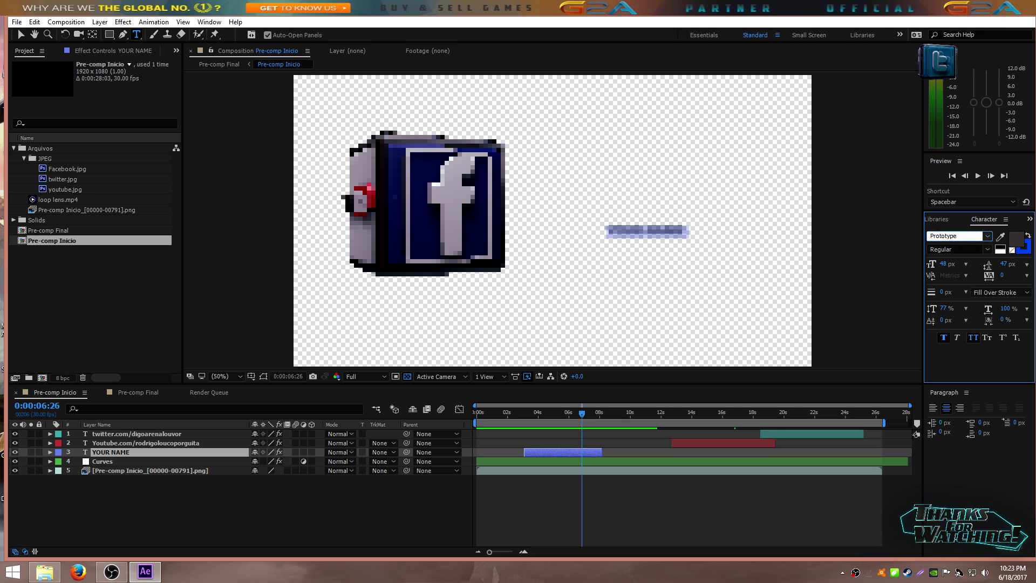
click(833, 268)
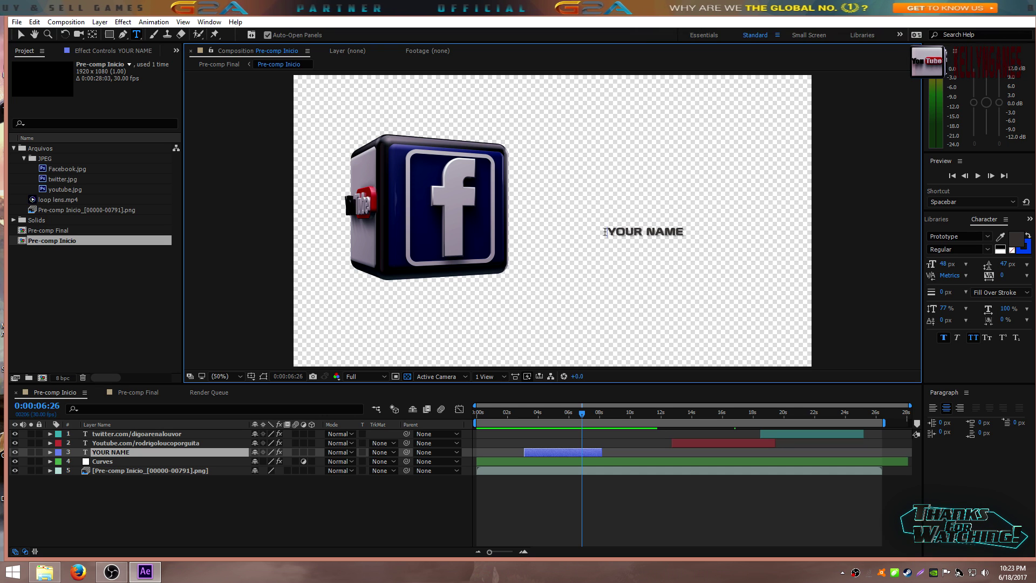
Select all the YOUR NAME text and activate the font style setting.
triple_click(699, 229)
key(Right)
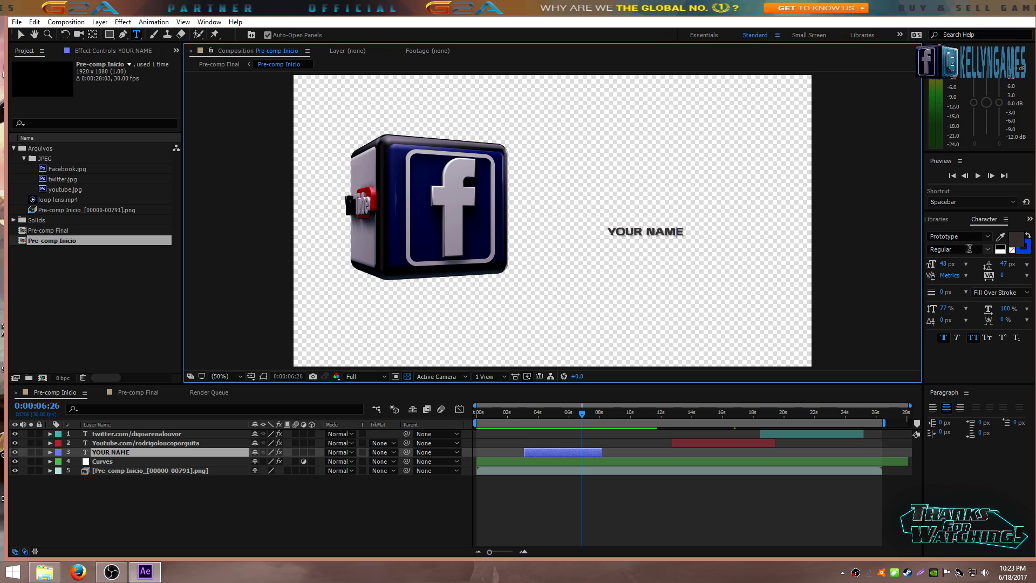
click(987, 250)
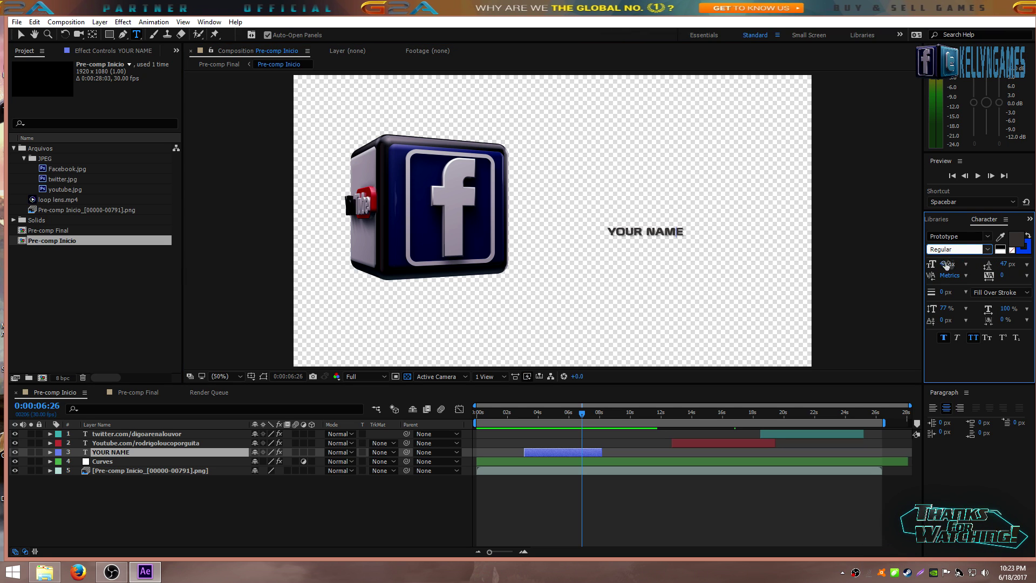
Set the whole YOUR NAME text to a 150 px font size.
click(945, 264)
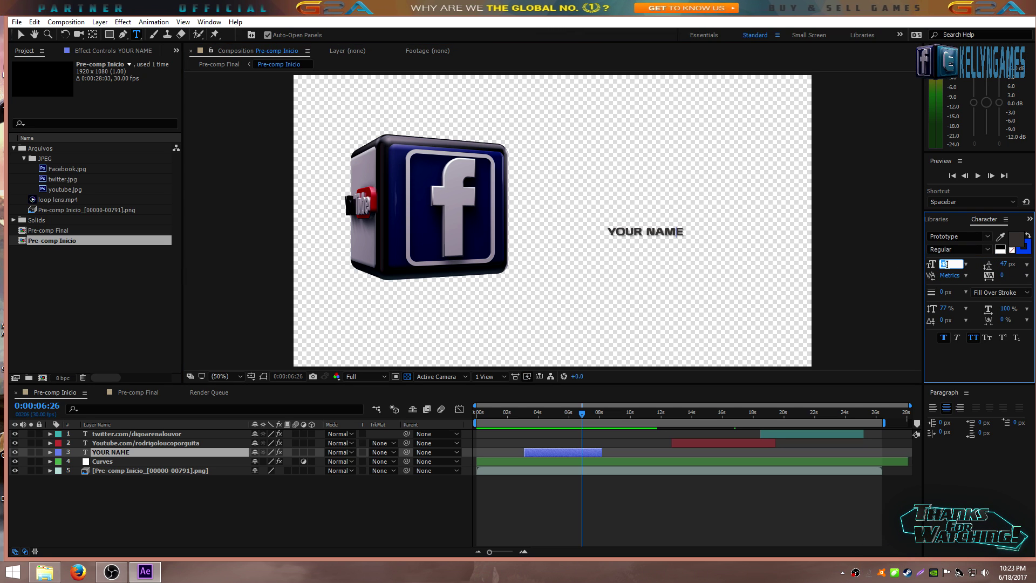
text(150)
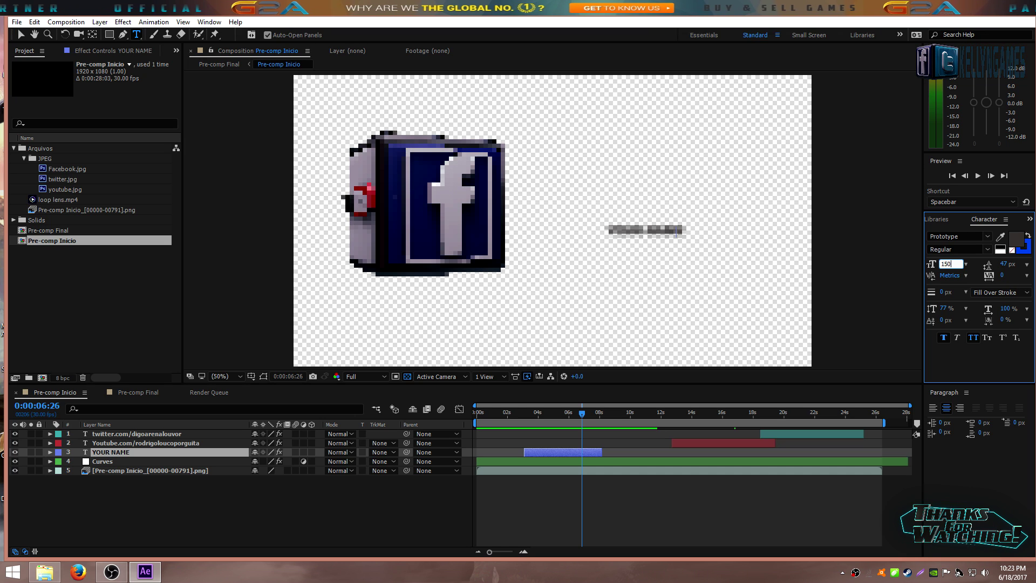
key(Return)
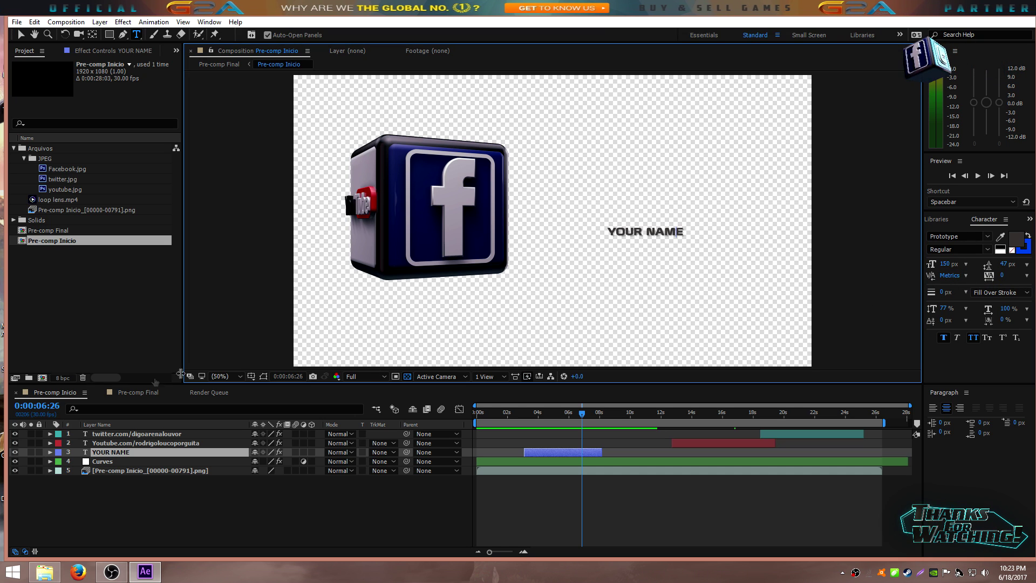
click(683, 235)
key(ctrl+a)
click(944, 264)
text(150)
key(Return)
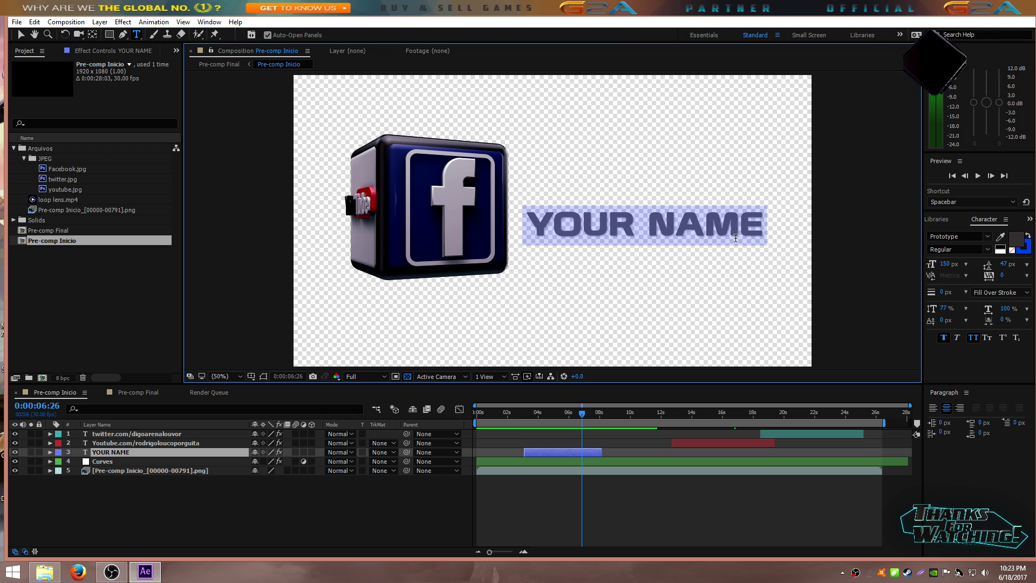
click(734, 234)
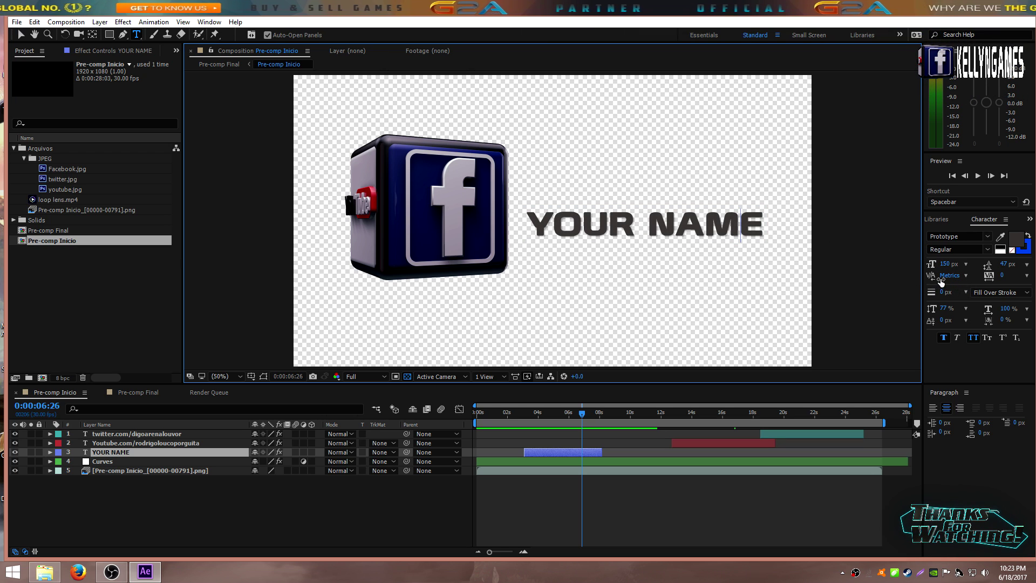
Set the name's leading to 100 px.
click(1005, 263)
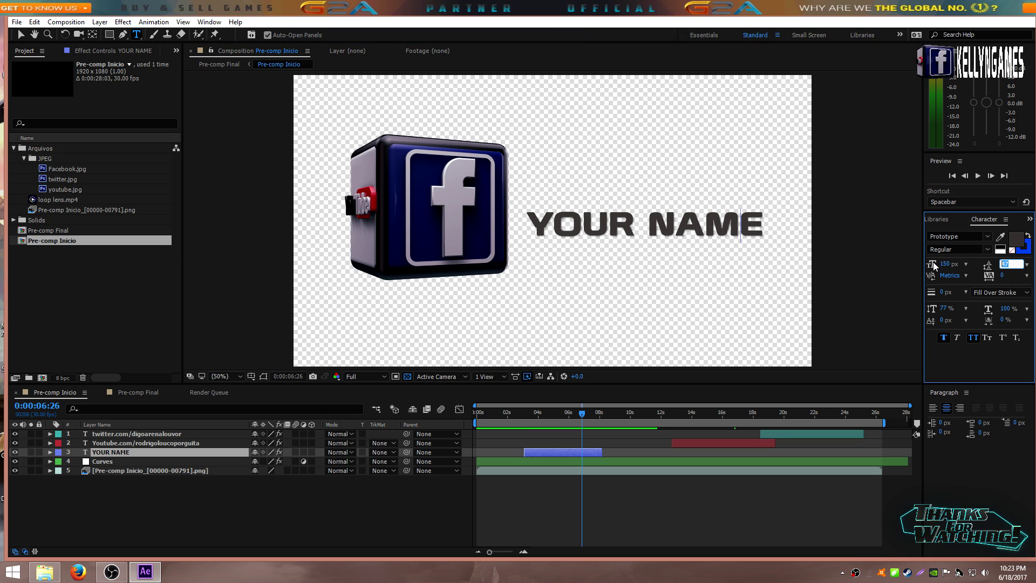
text(100)
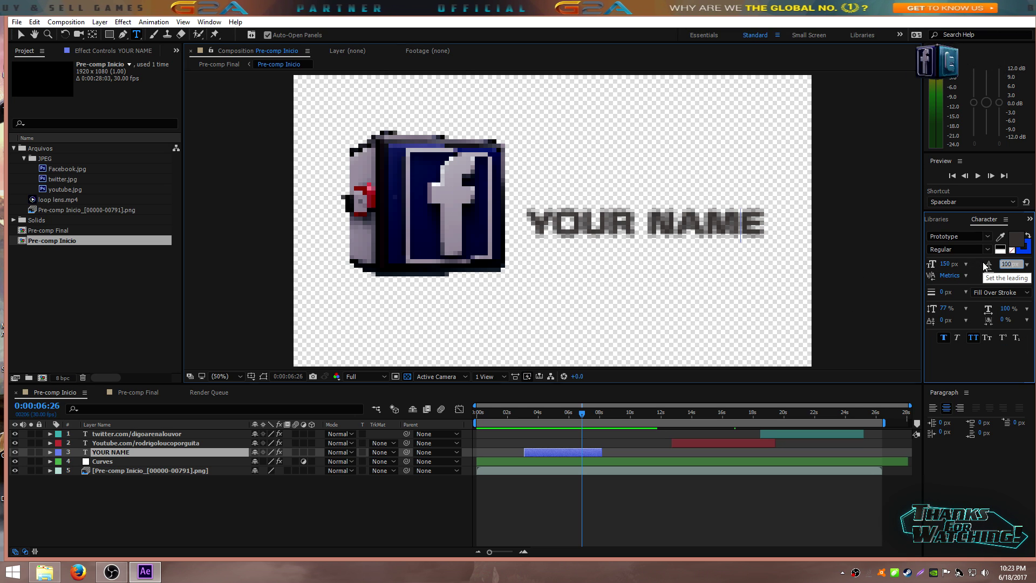
key(Return)
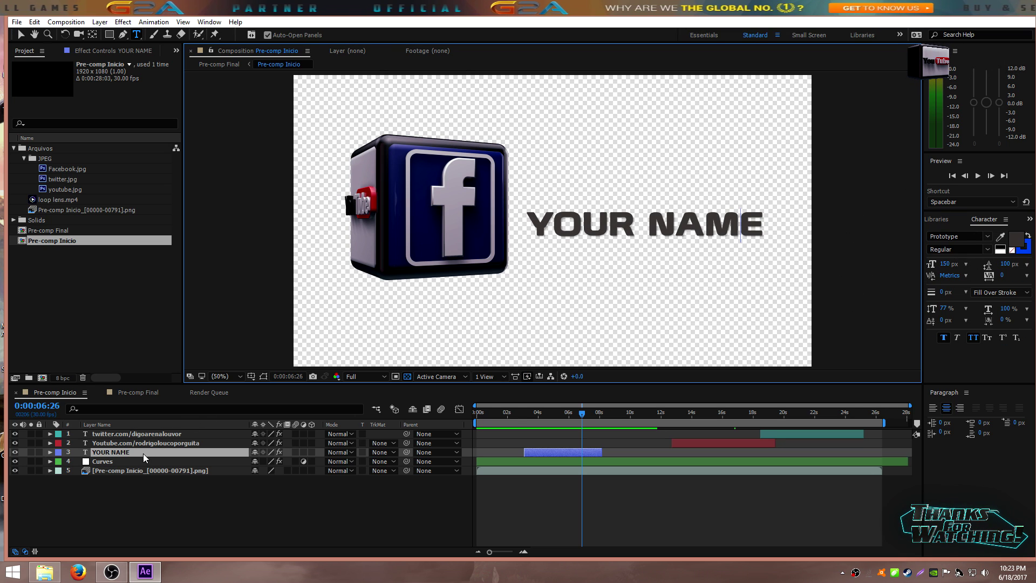
double_click(111, 453)
Reapply 100 px leading to the selected YOUR NAME text.
click(1002, 264)
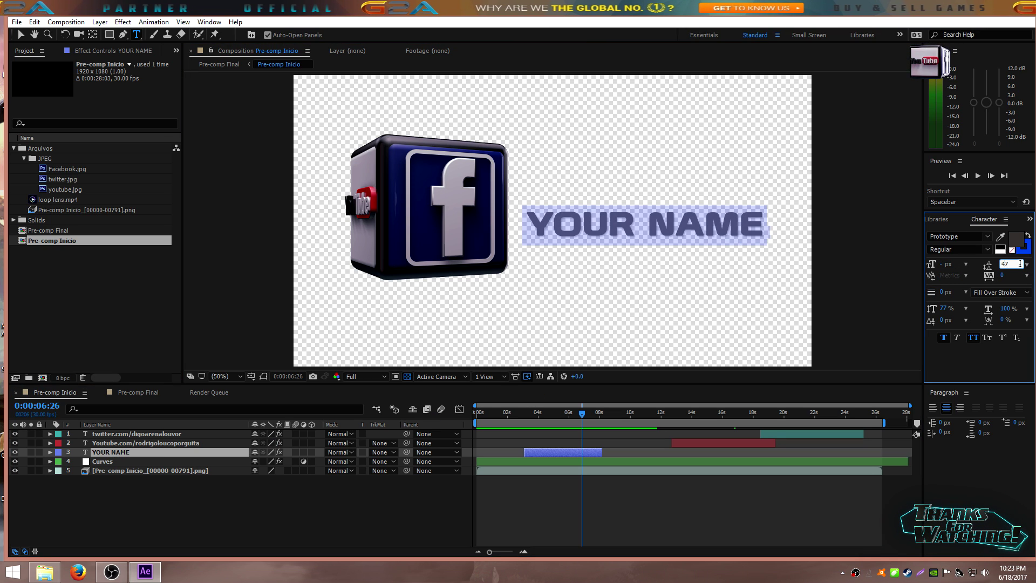
text(100)
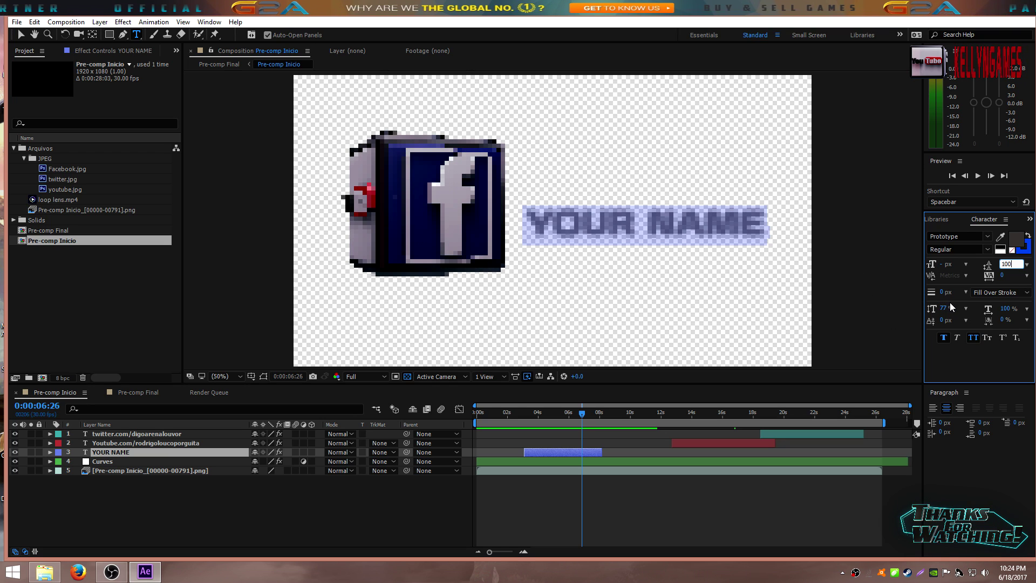
key(Return)
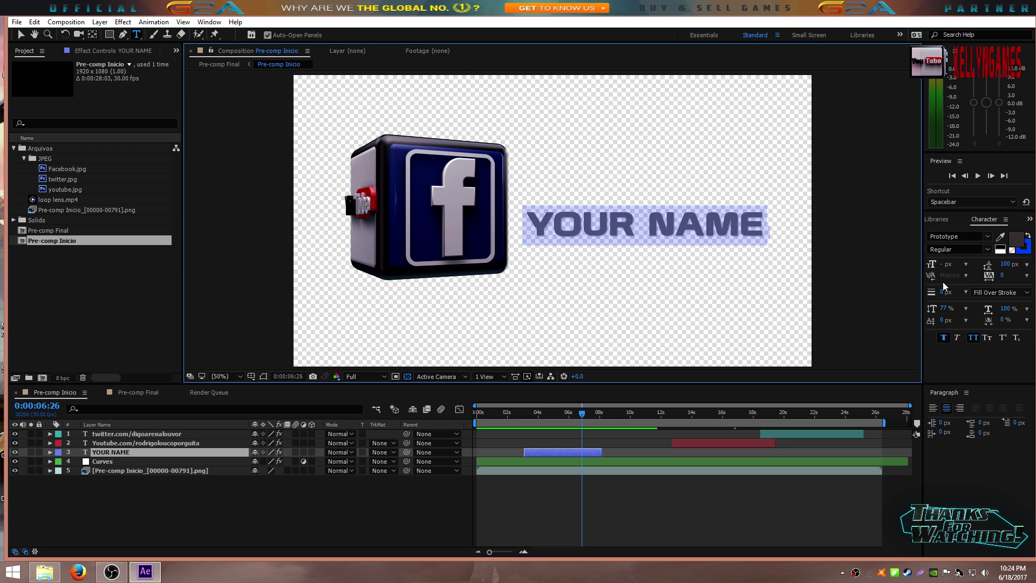
Enter -450 as vertical scale, leaving it clamped at 0%, and preview the composition.
click(946, 307)
double_click(948, 307)
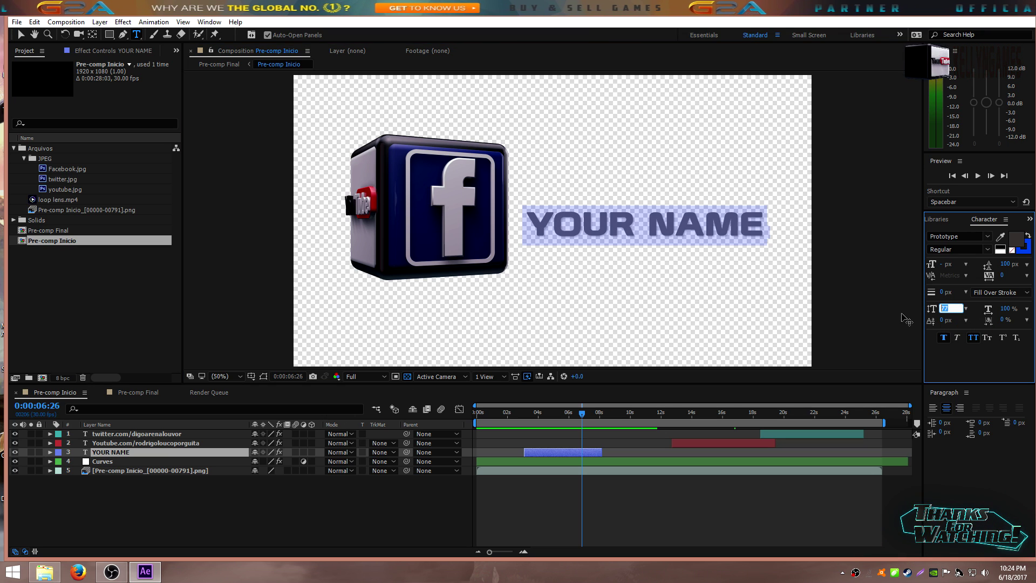
text(-450)
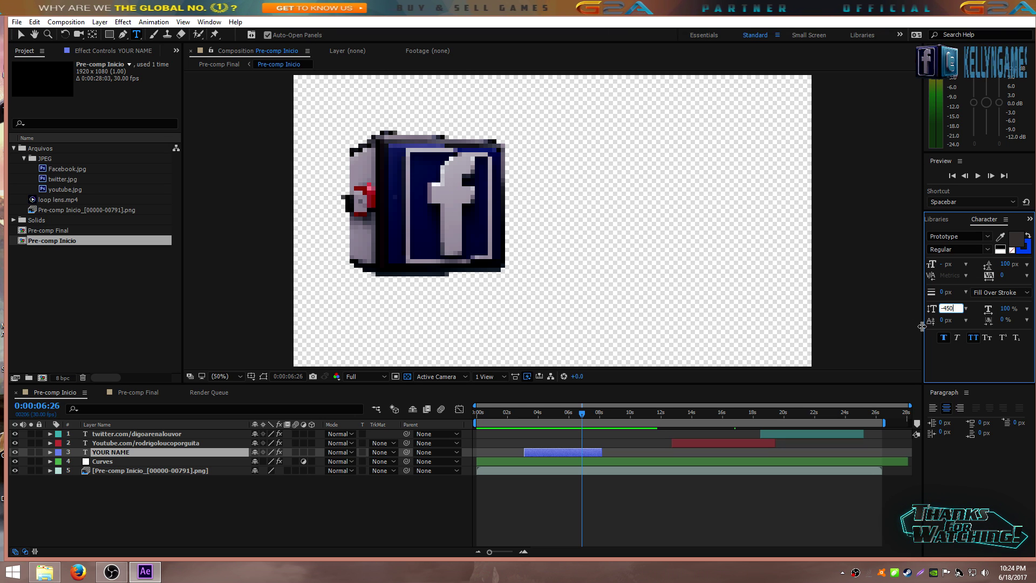
click(896, 323)
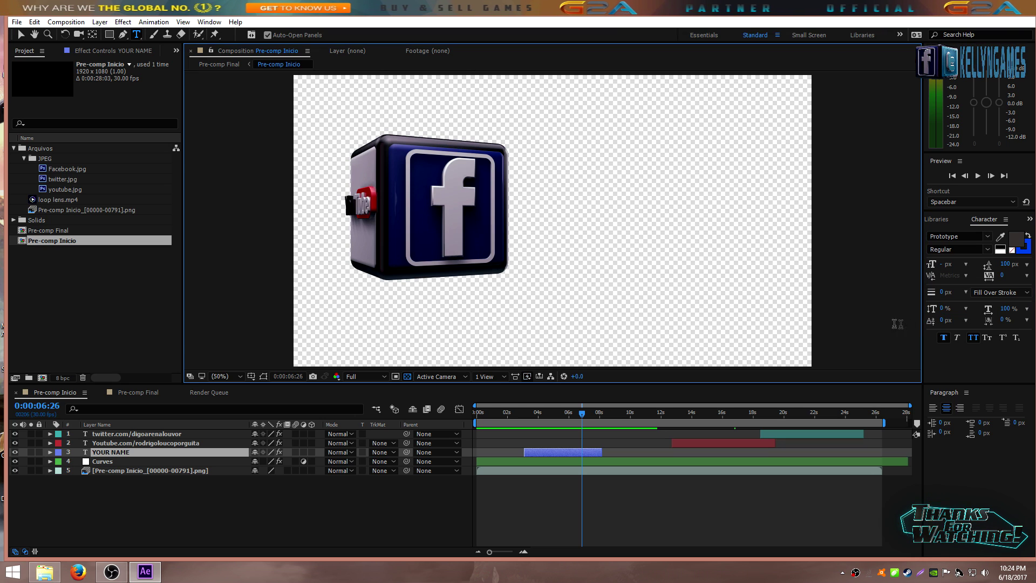
click(945, 308)
click(874, 286)
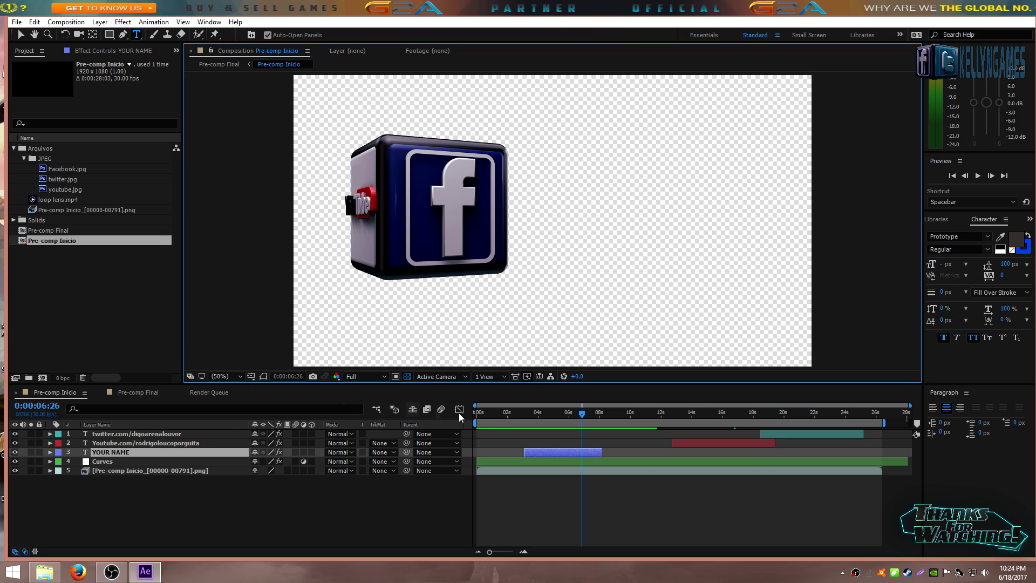
key(space)
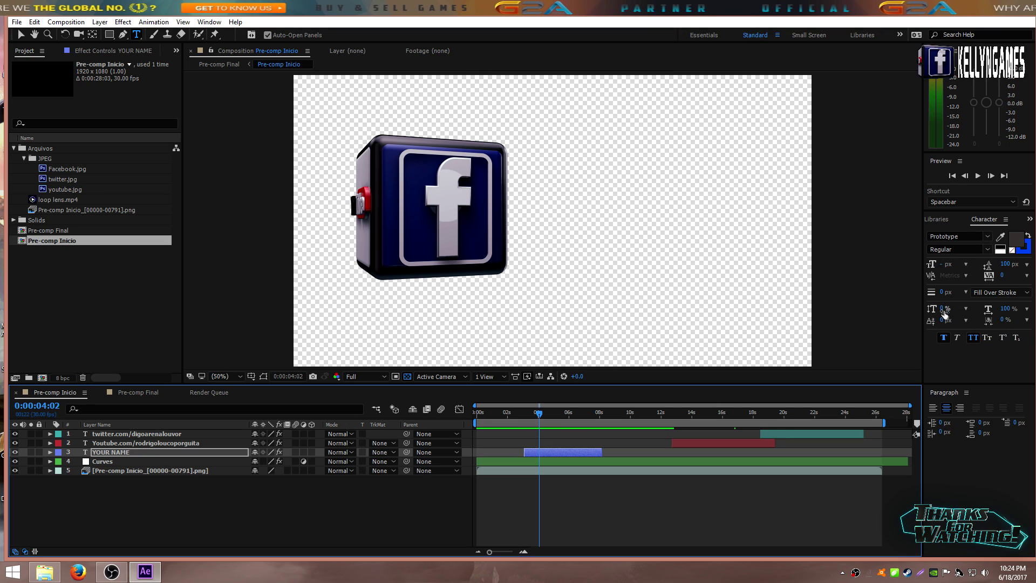
click(950, 308)
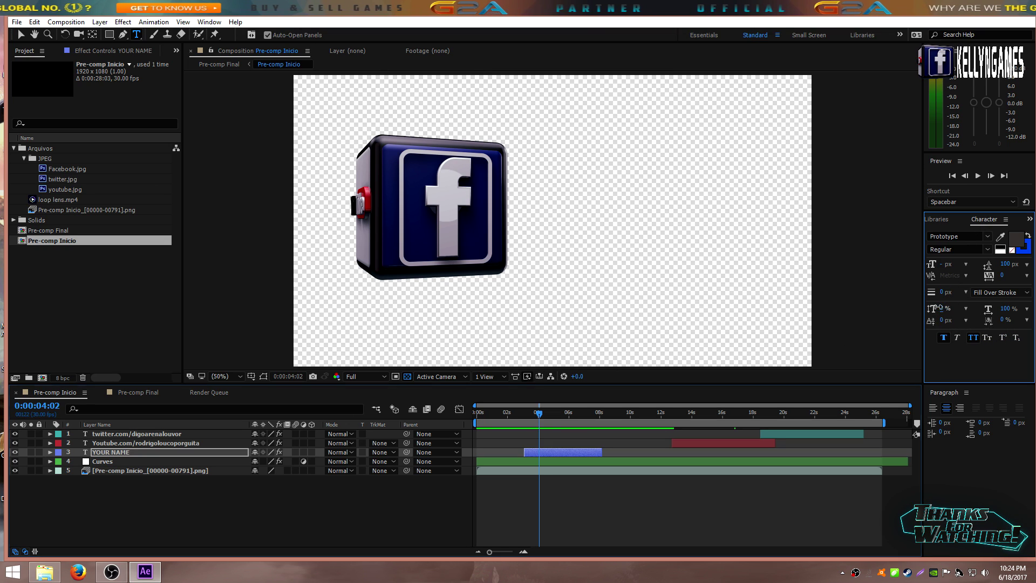
Stretch YOUR NAME to 357% vertical scale, 172 px font size and -120 px baseline shift.
key(Return)
mouse_move(942, 310)
mouse_down()
mouse_move(1031, 296)
mouse_move(944, 310)
mouse_move(1014, 298)
mouse_up()
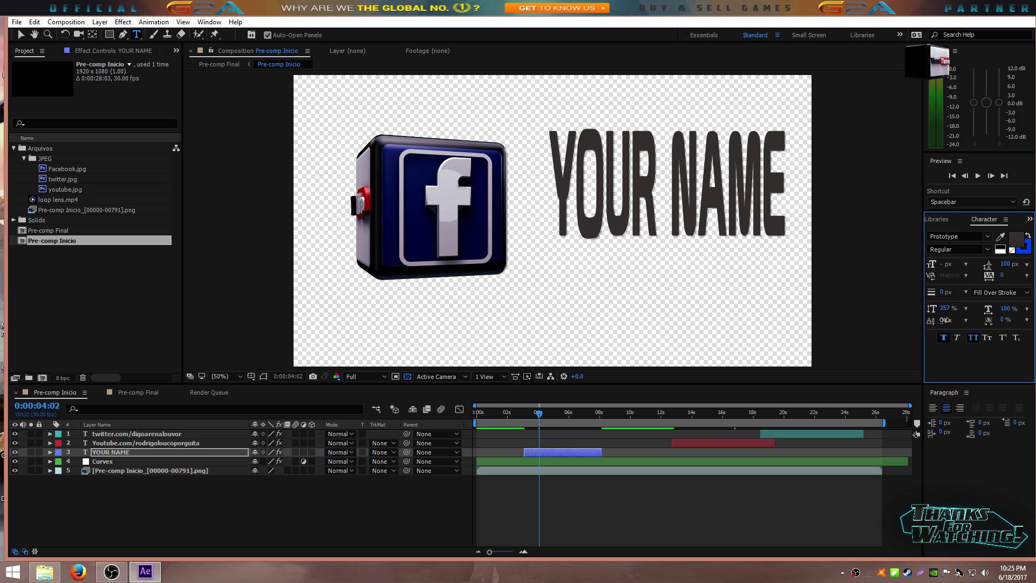
drag(944, 320, 904, 329)
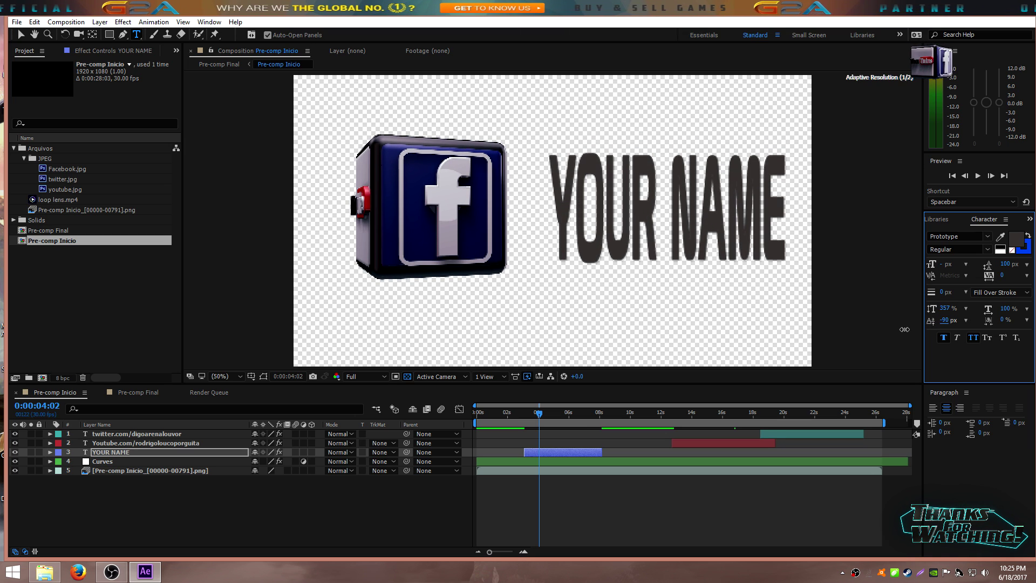
drag(902, 329, 897, 330)
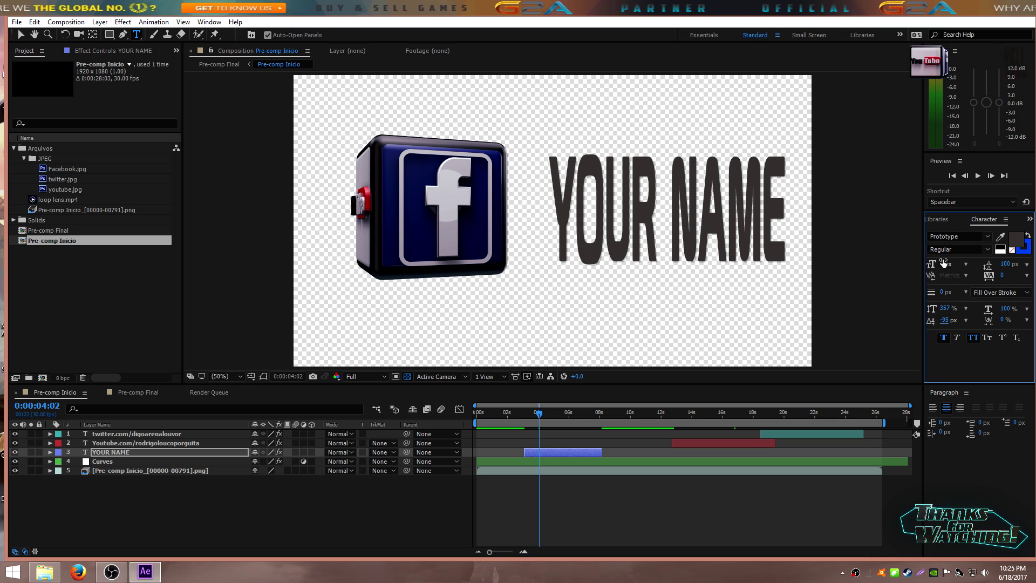
drag(944, 264, 958, 265)
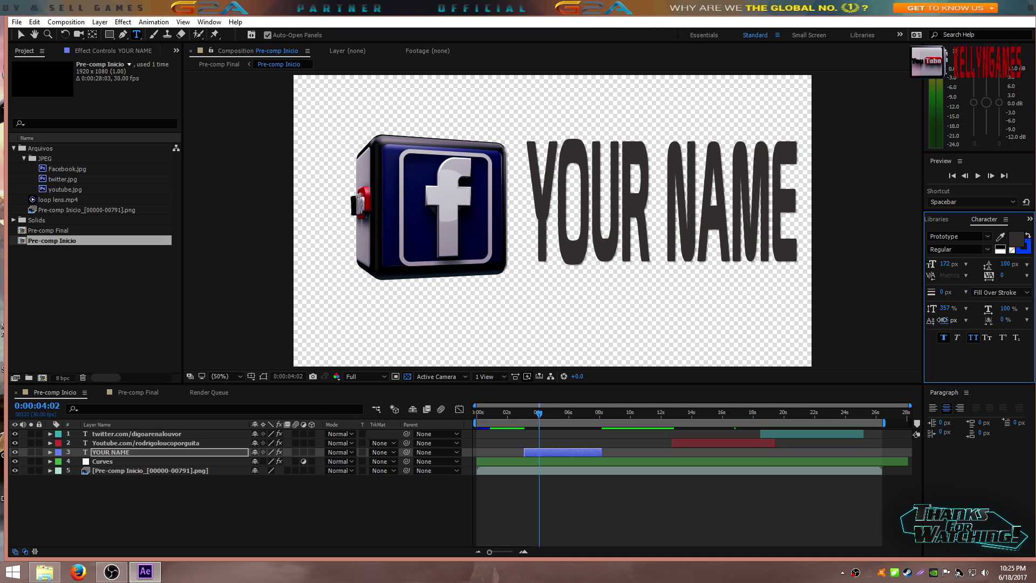
drag(939, 319, 927, 319)
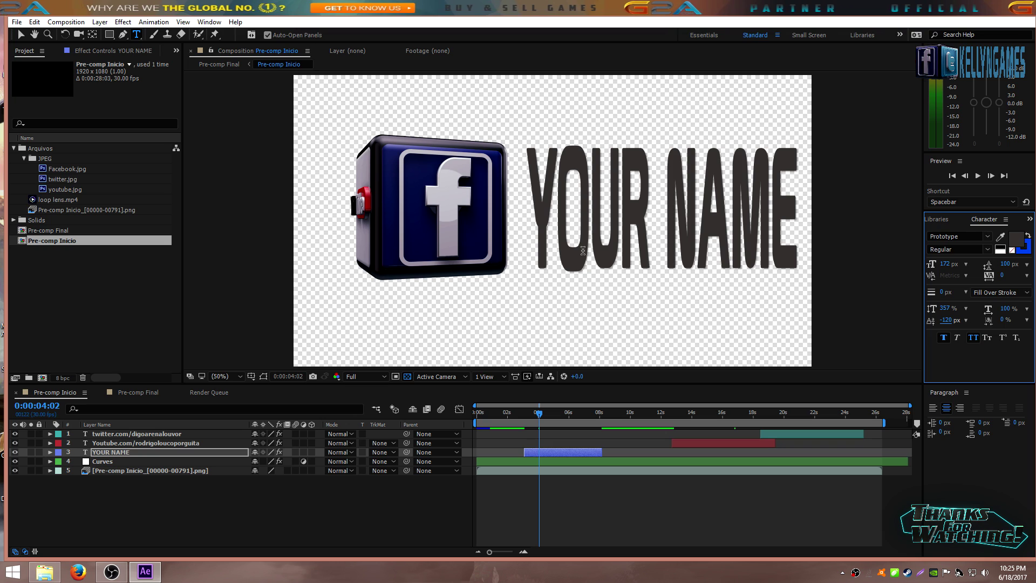
Set kerning to 60 between the letters of YOUR (Y–O, O–U, U–R) and after the R.
click(549, 223)
click(957, 277)
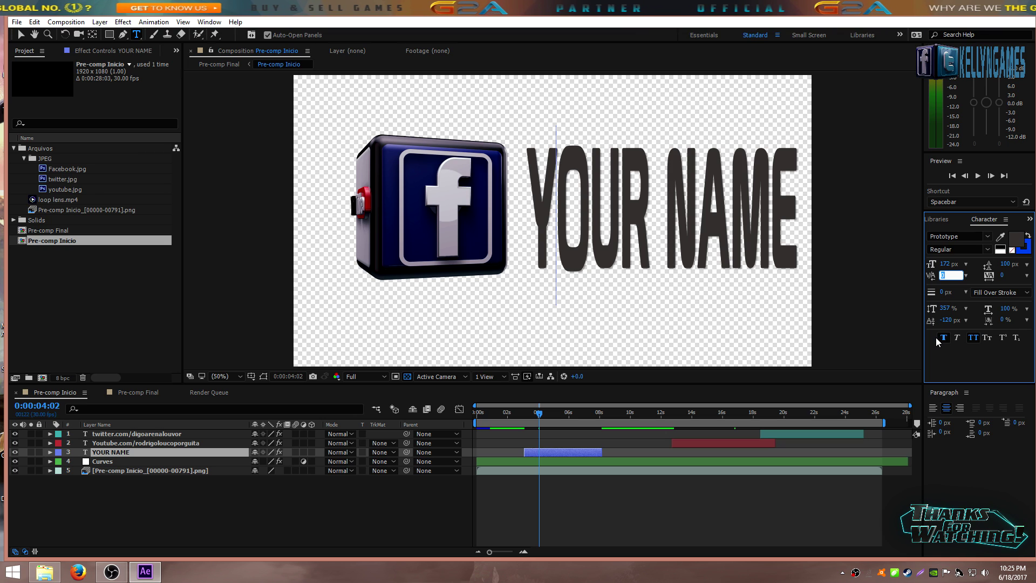
text(0)
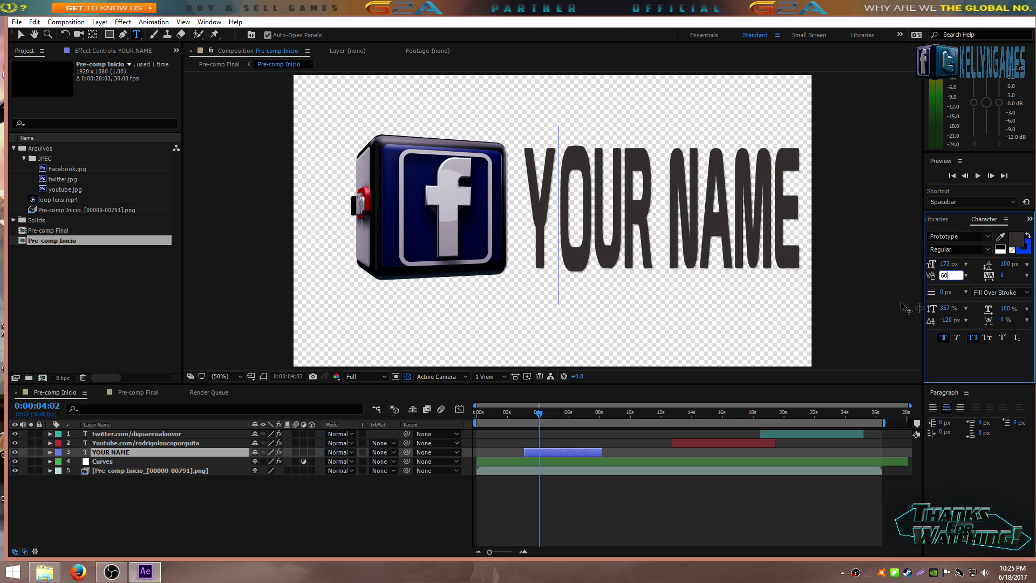
click(588, 190)
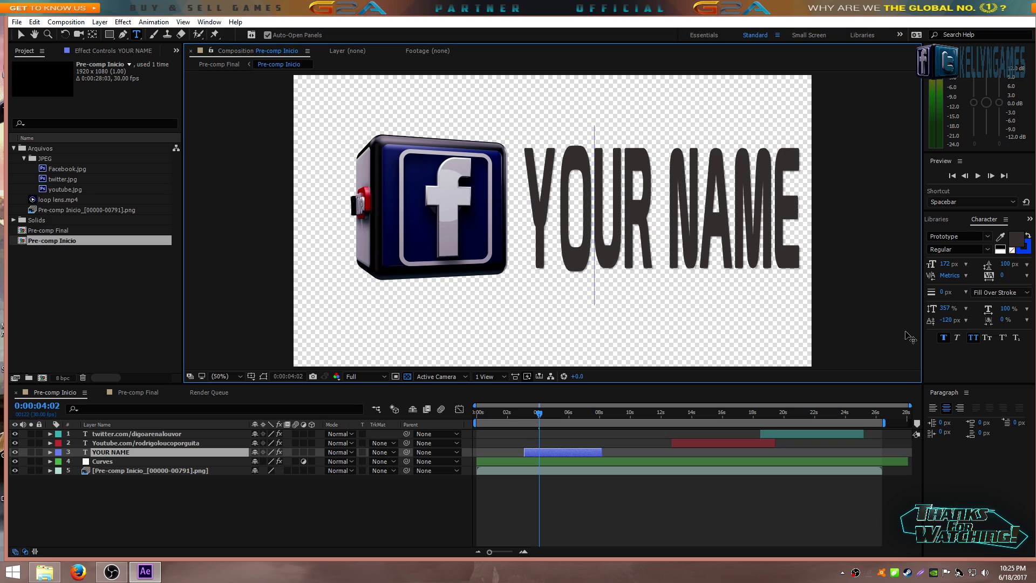
click(948, 276)
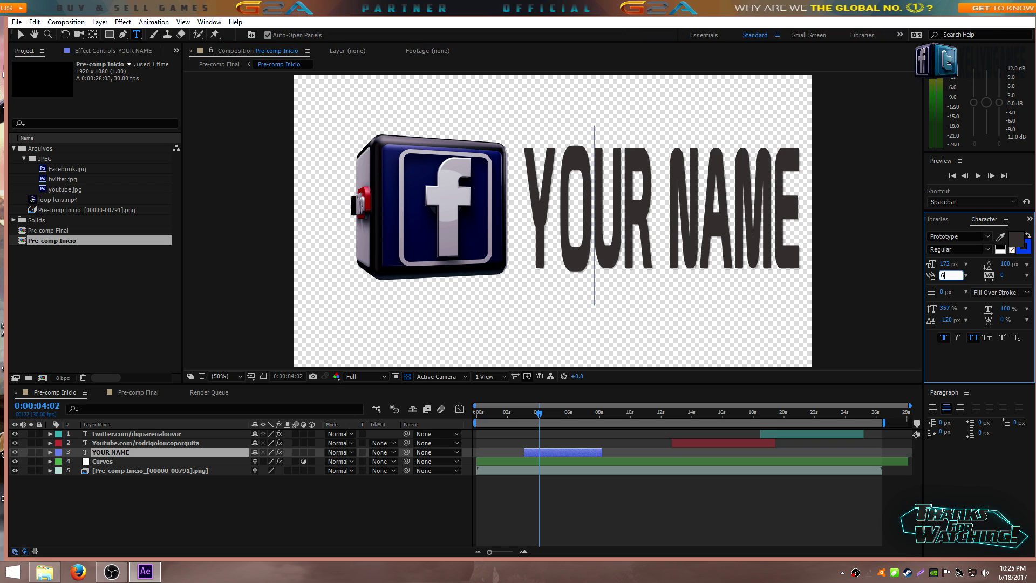
text(60)
click(624, 194)
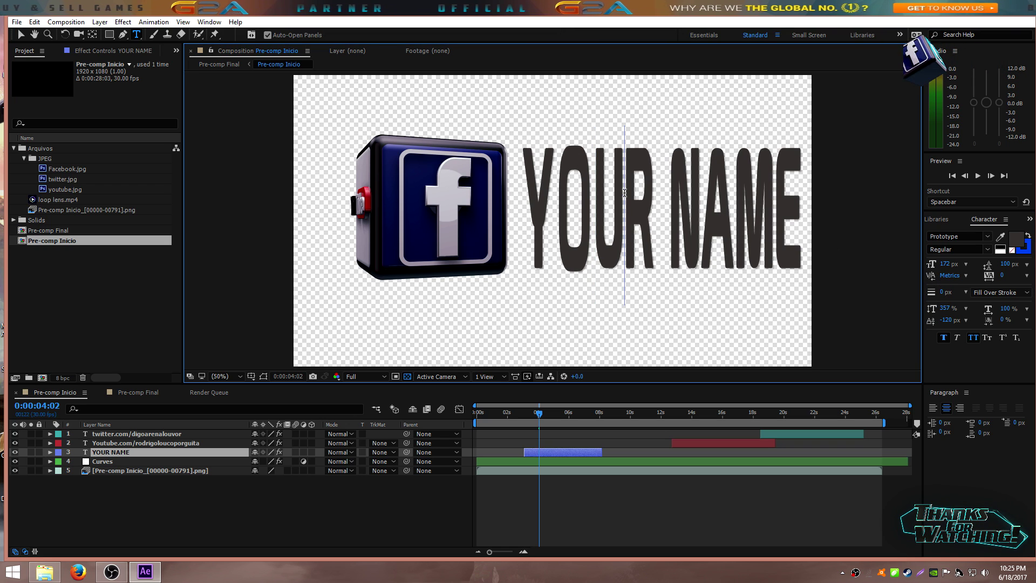
click(950, 275)
text(60)
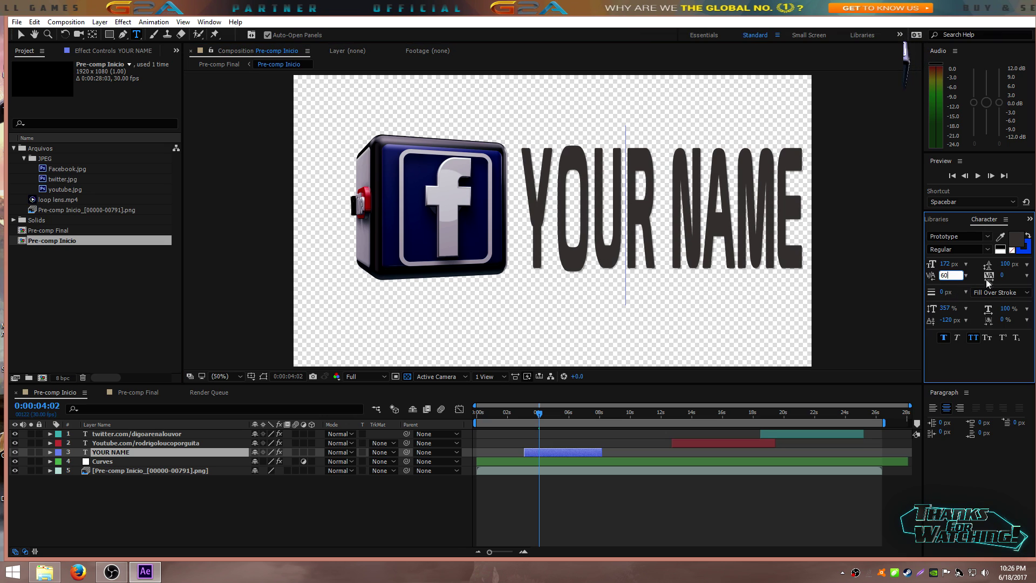
click(661, 216)
click(949, 276)
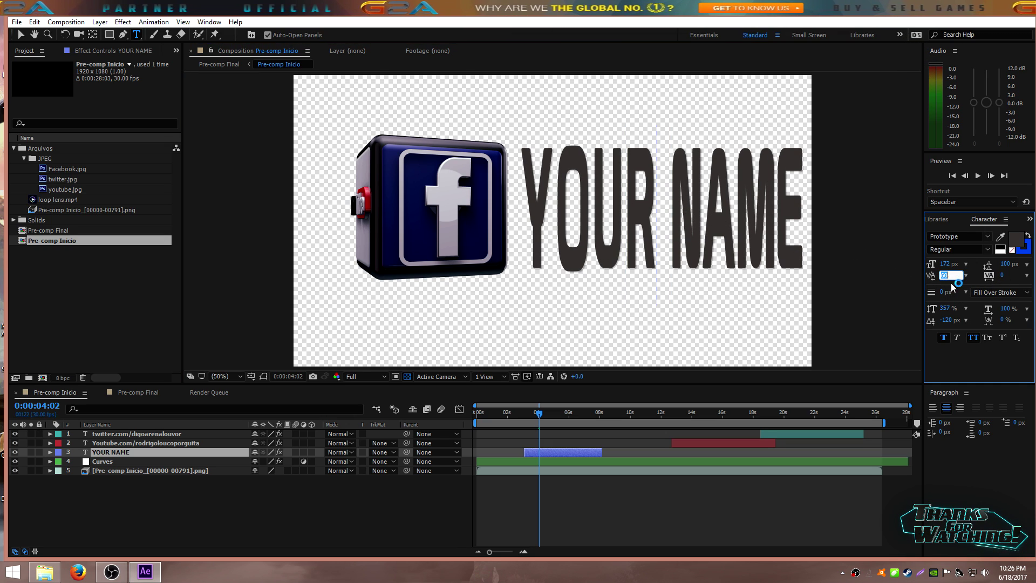
text(50)
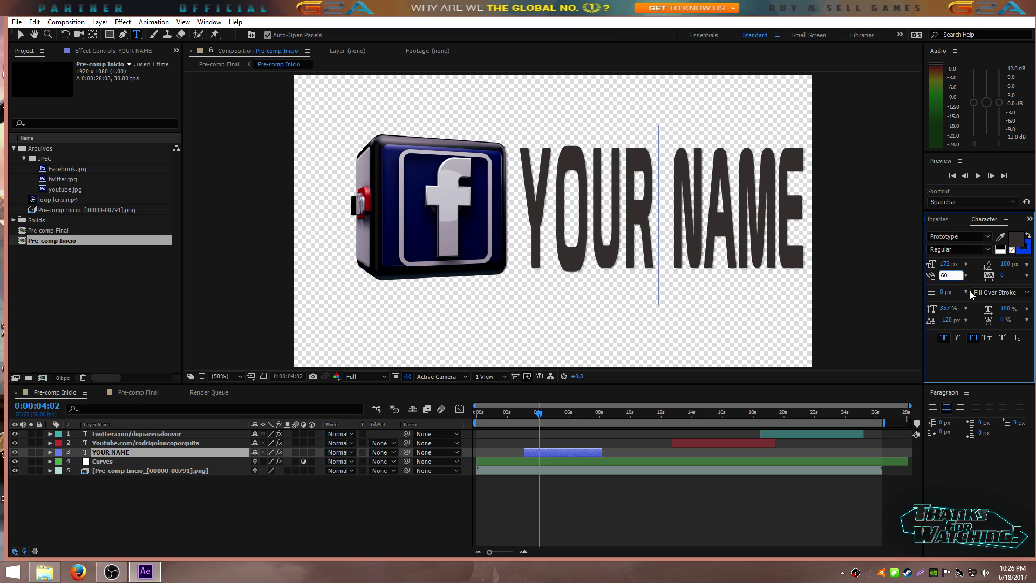
key(Return)
Set kerning to 60 on the N–A, A–M and M–E pairs of NAME and check the spacing.
click(702, 217)
click(949, 276)
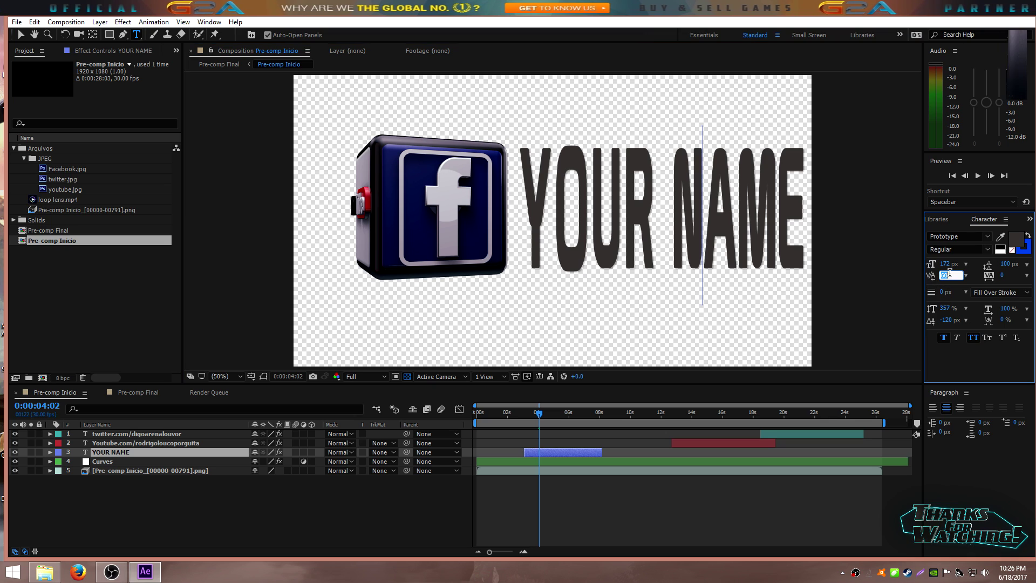
text(60)
key(Return)
click(740, 215)
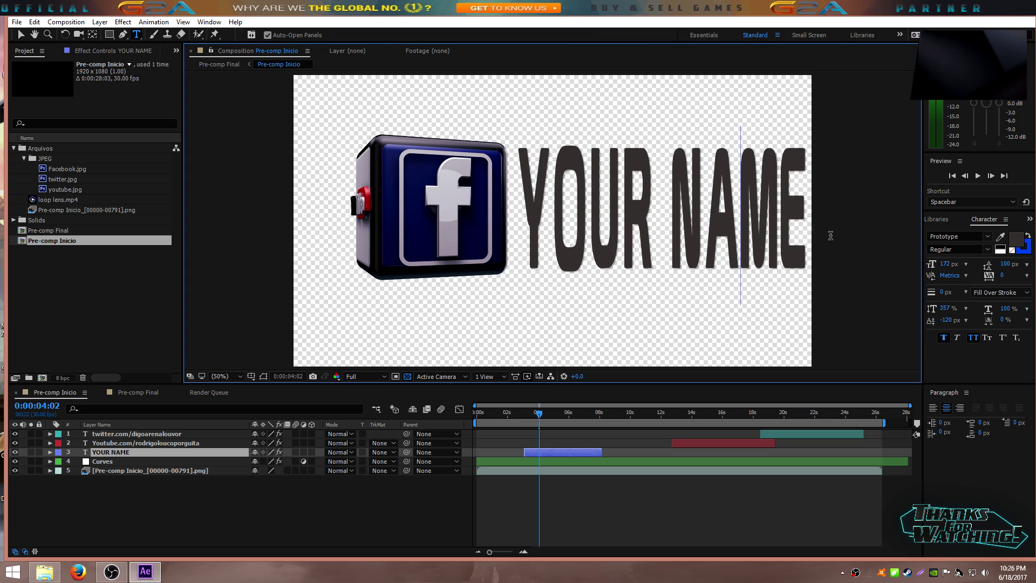
click(951, 276)
text(60)
key(Return)
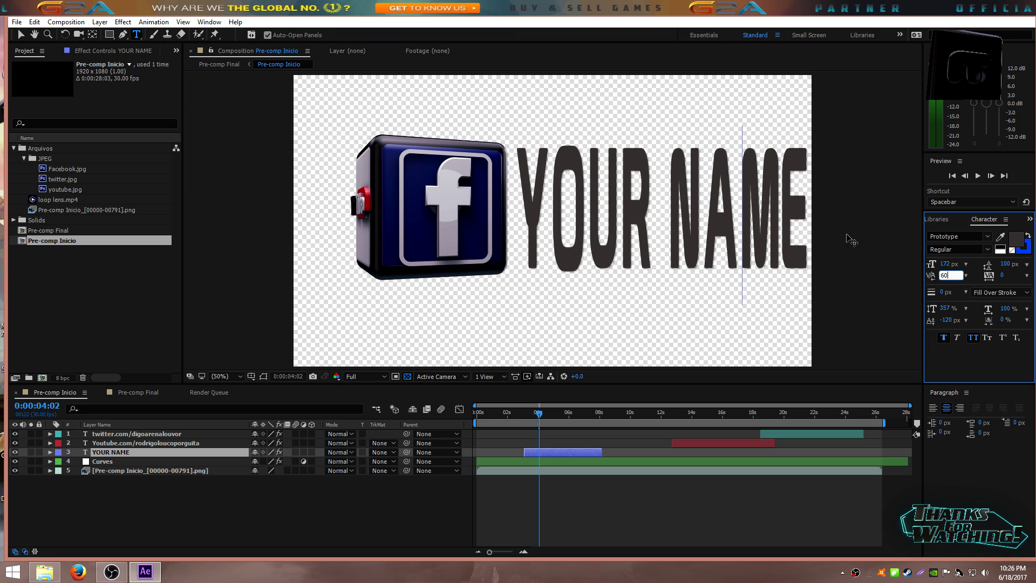
click(783, 205)
click(951, 276)
text(60)
key(Return)
click(744, 290)
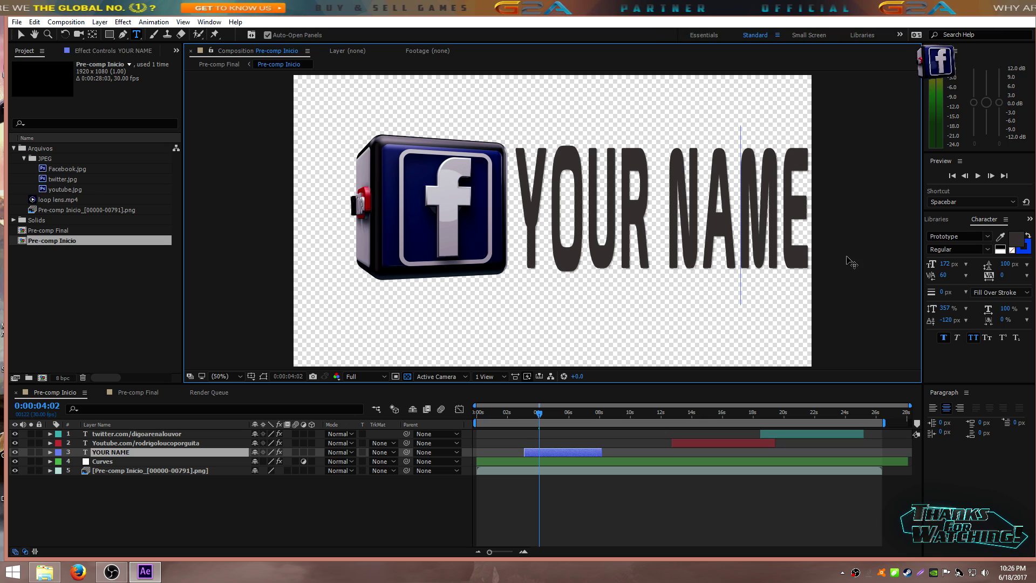
click(783, 270)
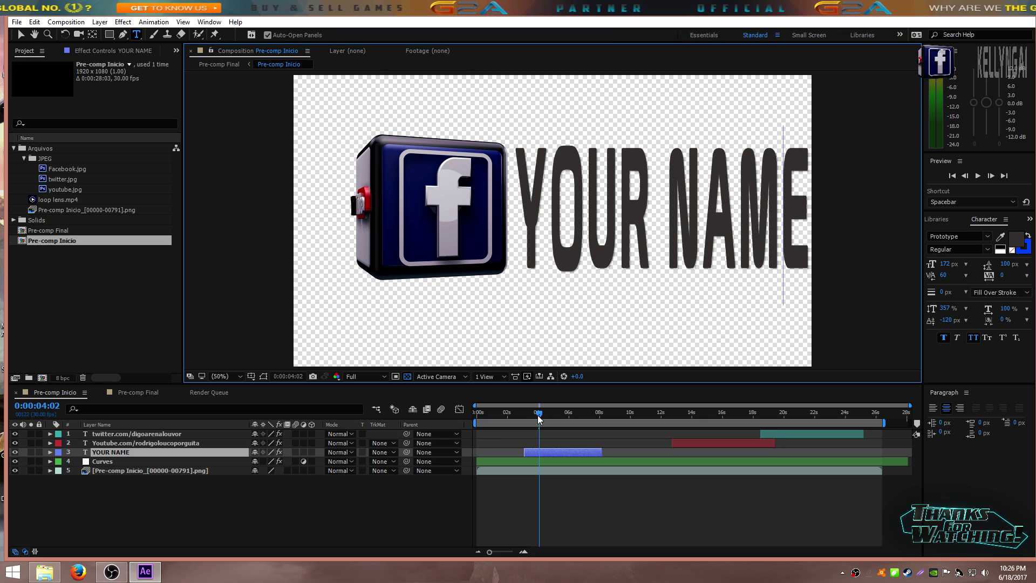
key(Escape)
key(space)
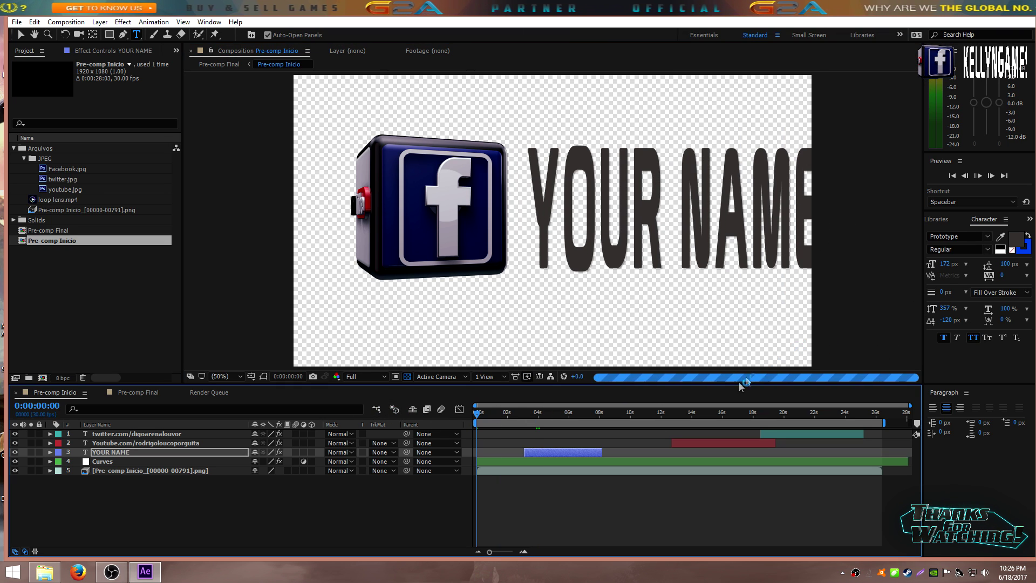
key(space)
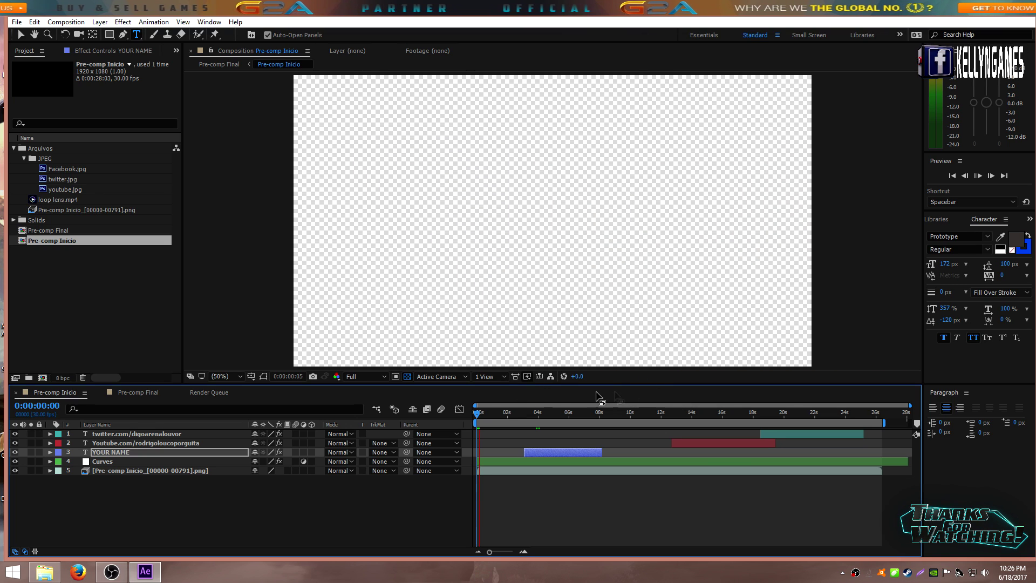
key(space)
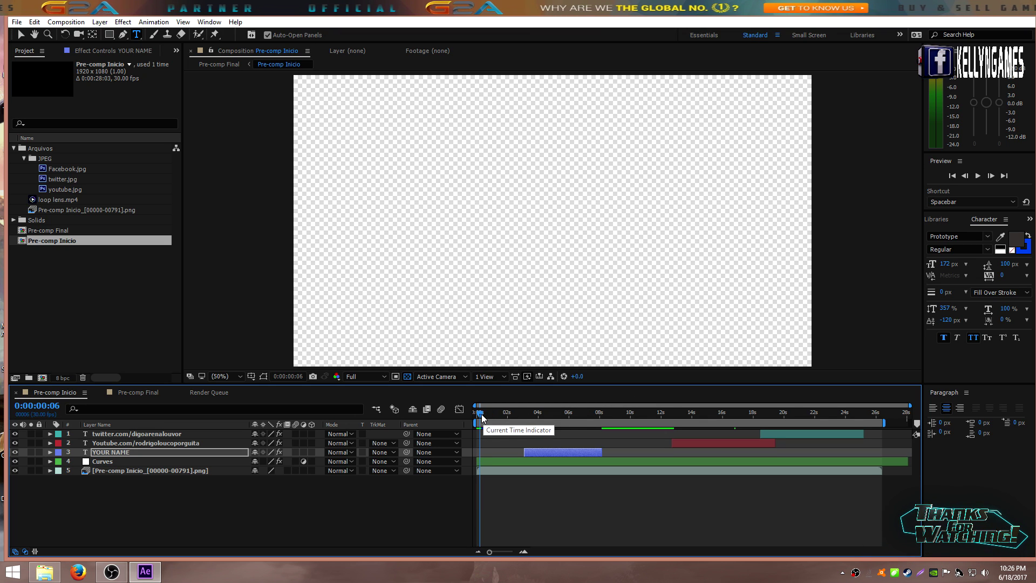
drag(481, 413, 460, 413)
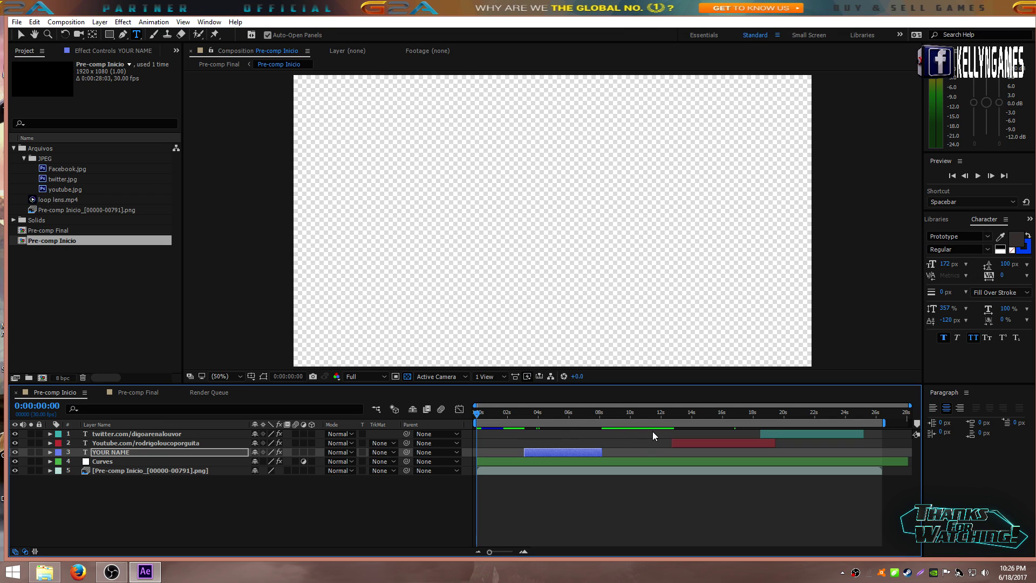
key(space)
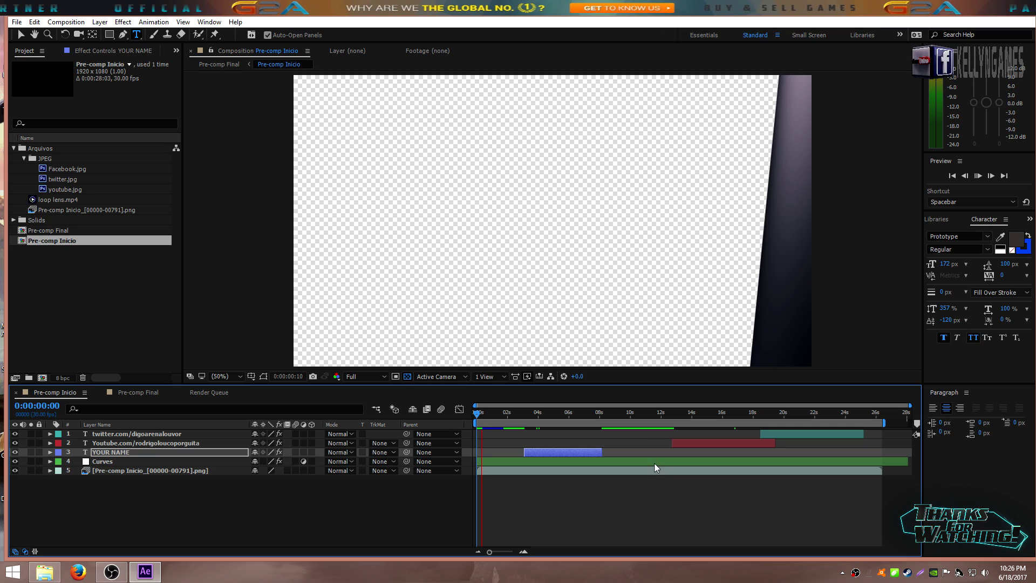
key(space)
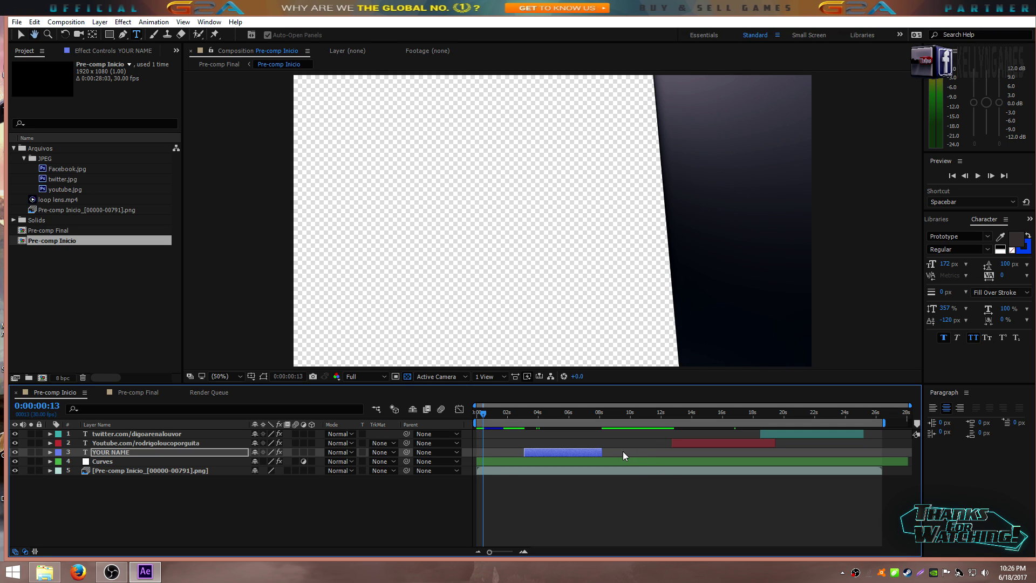
drag(481, 413, 686, 418)
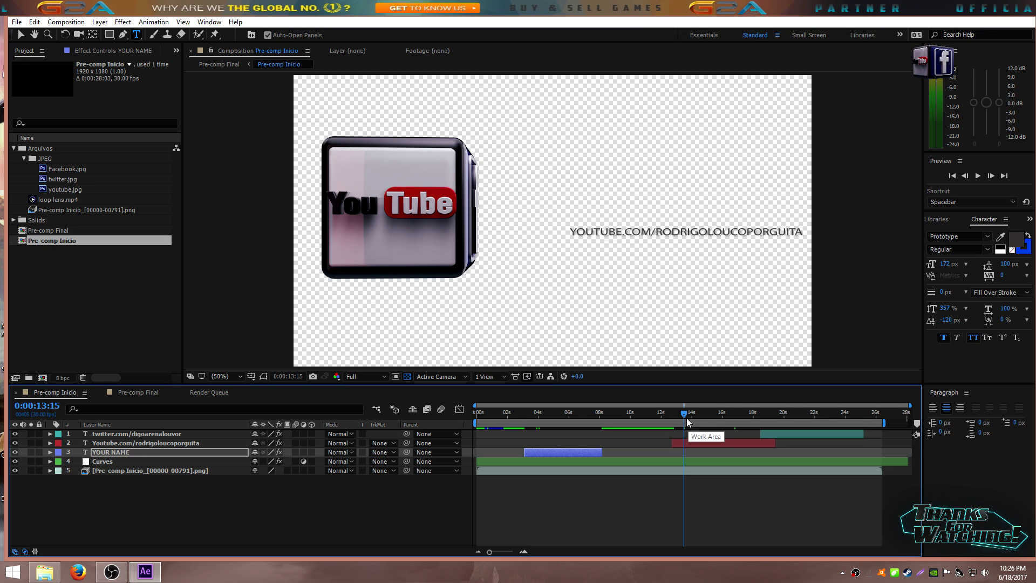
click(477, 413)
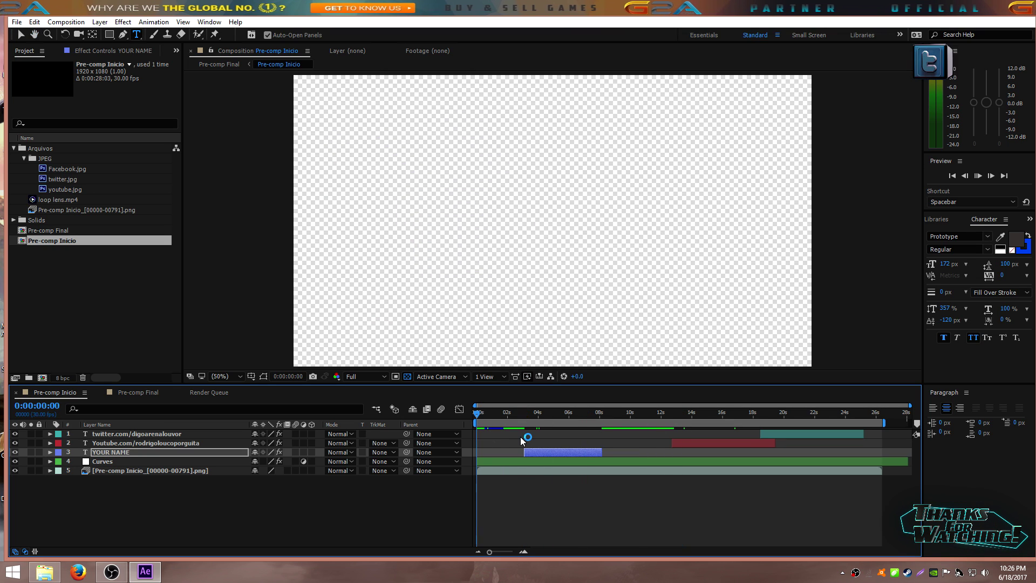
key(space)
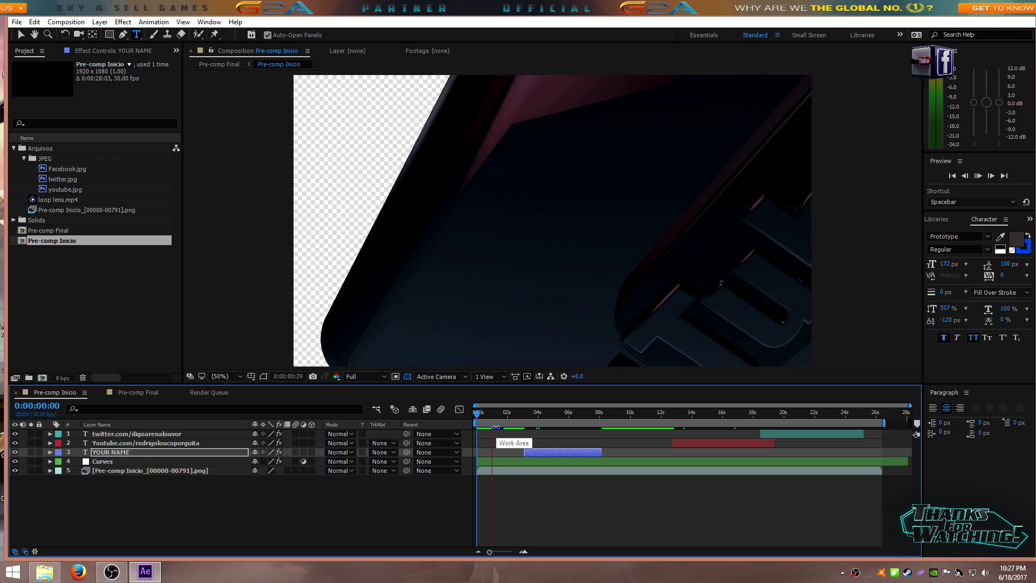
click(498, 413)
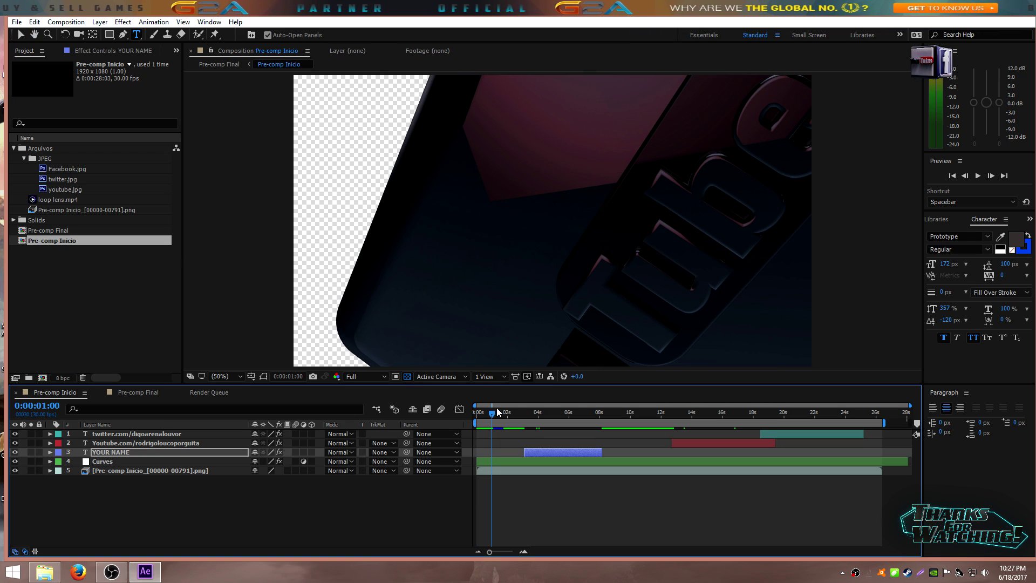
mouse_move(493, 416)
mouse_down()
mouse_move(502, 418)
mouse_move(493, 416)
mouse_up()
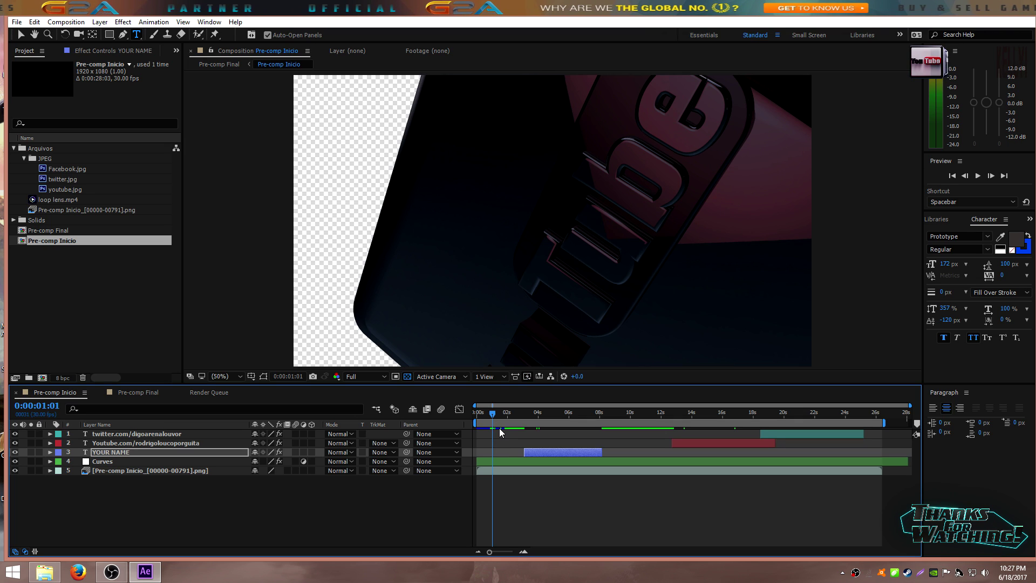
key(space)
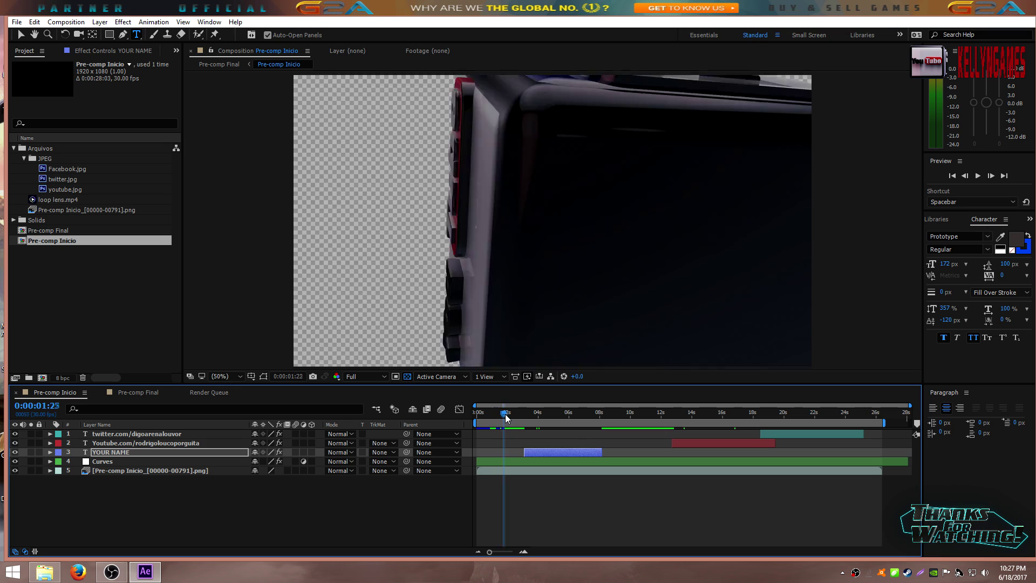
drag(513, 415, 515, 416)
key(space)
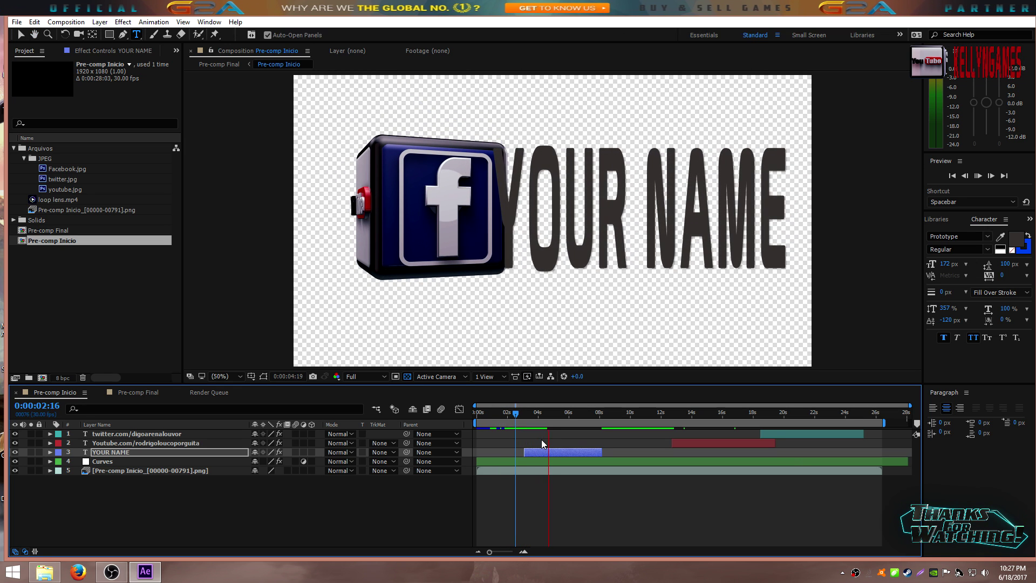
key(space)
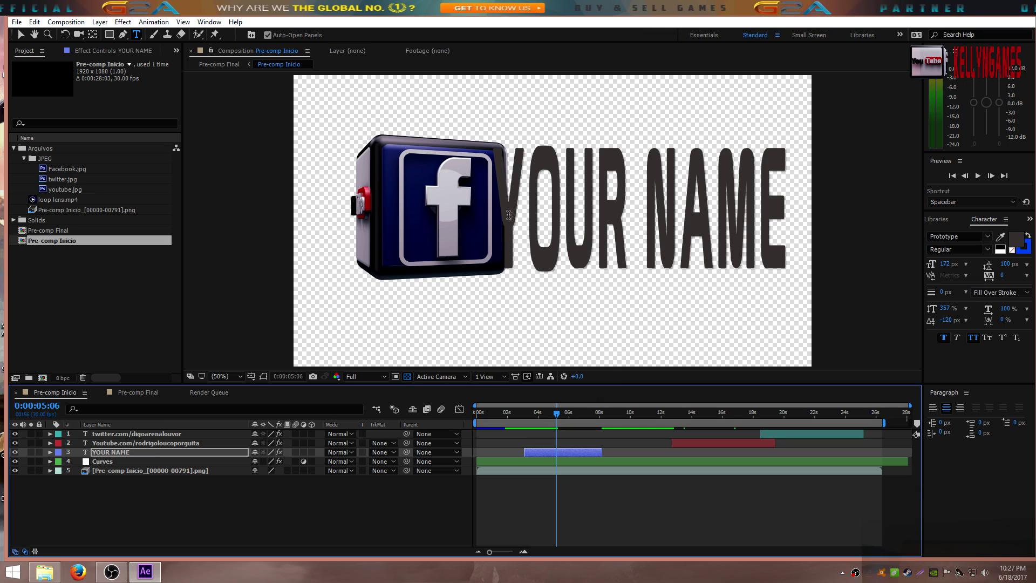
click(528, 226)
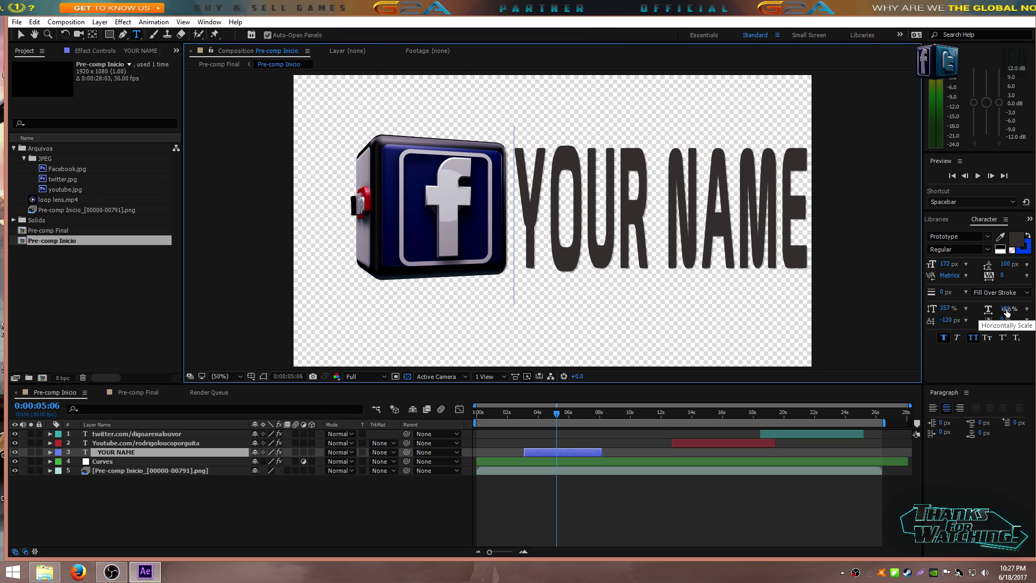
Set YOUR NAME to 90% horizontal scale, then preview its fade-in from 3 seconds 3 frames.
drag(1006, 311, 1034, 381)
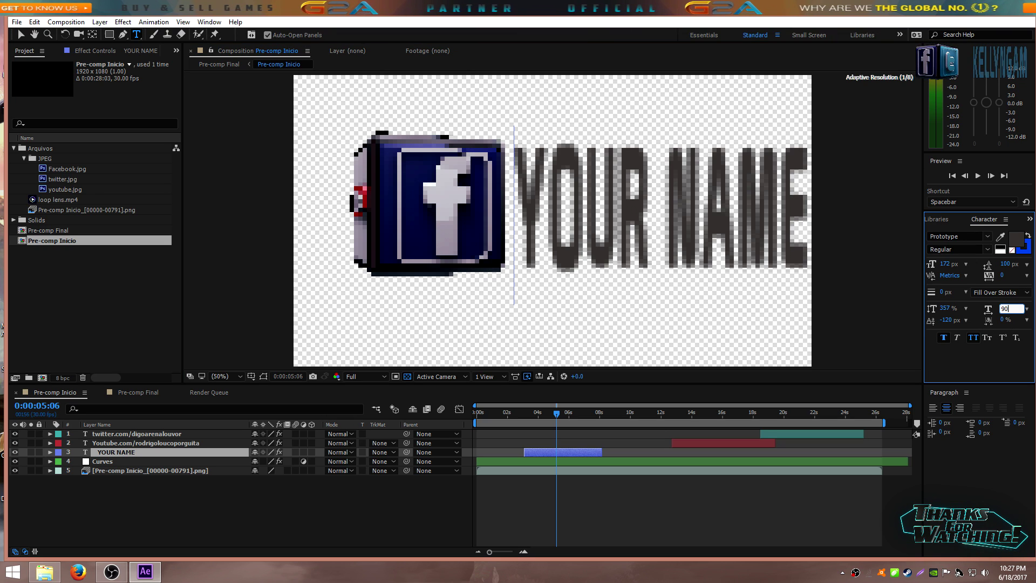
key(ctrl+z)
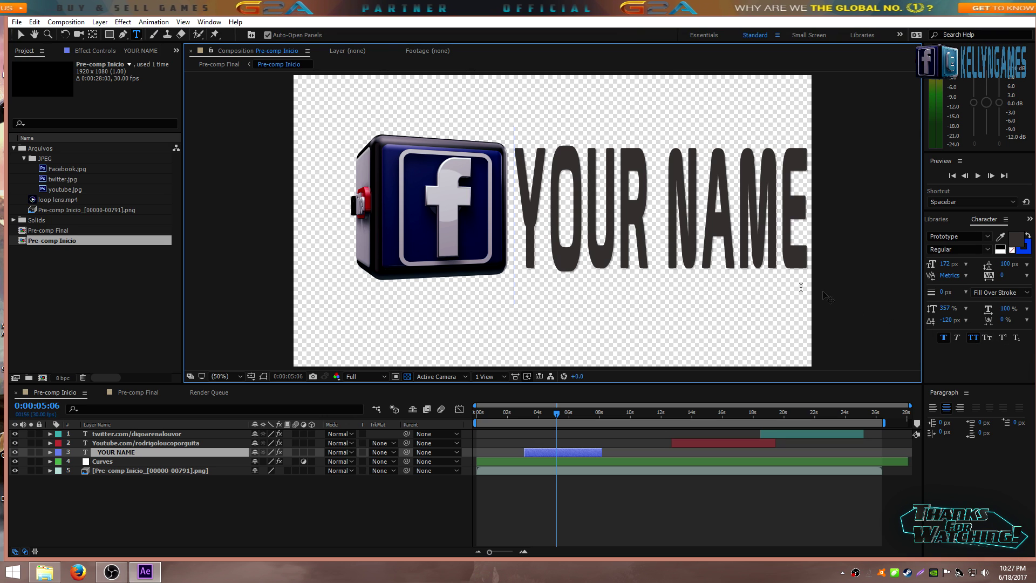
double_click(102, 453)
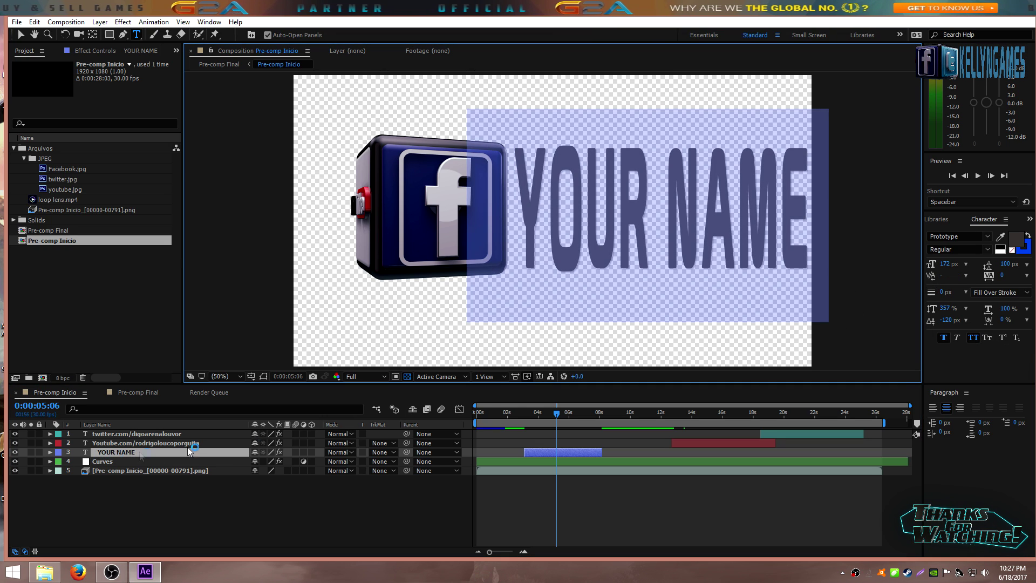
click(1007, 309)
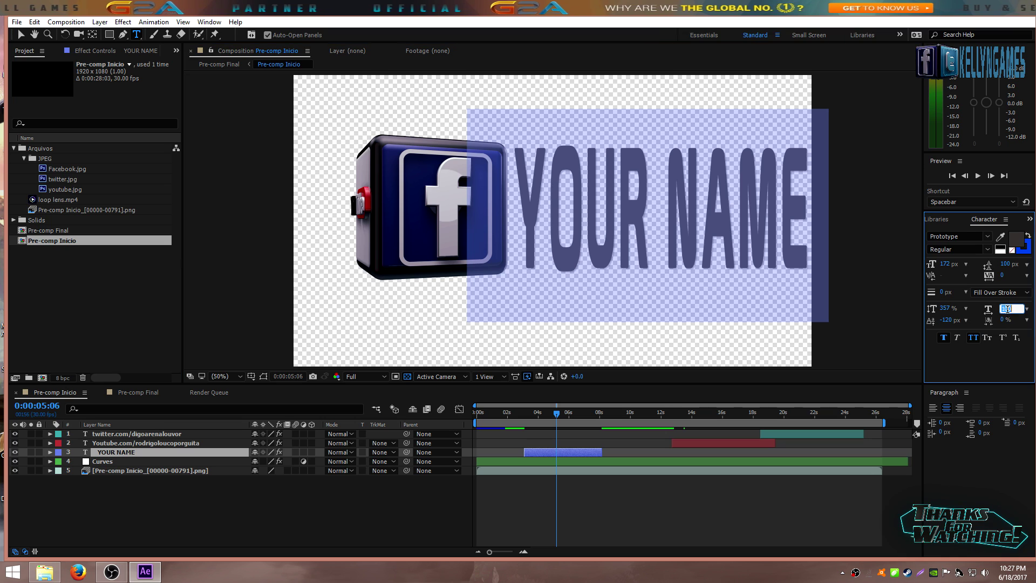
text(90)
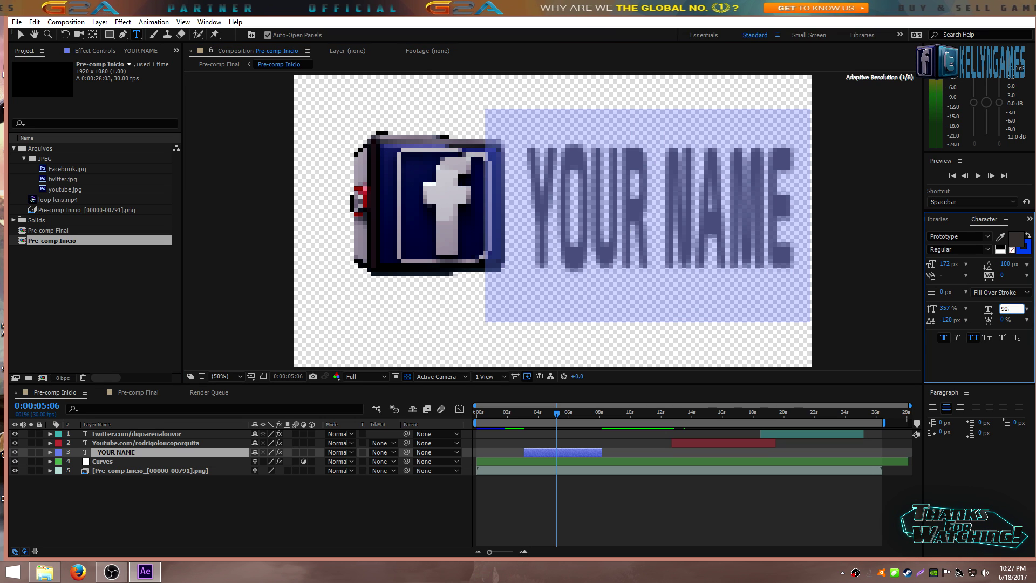
click(733, 283)
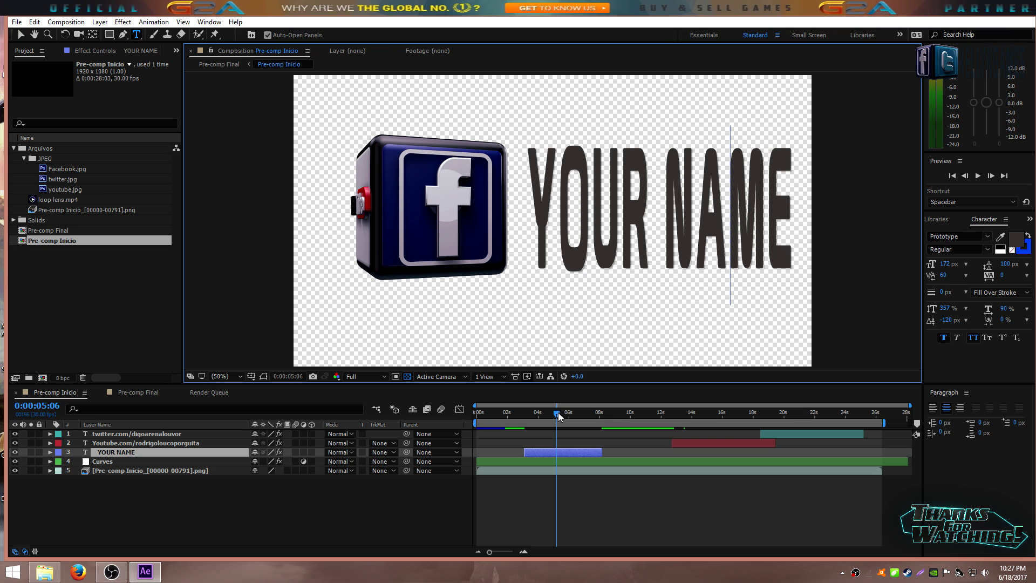
drag(558, 413, 525, 412)
key(space)
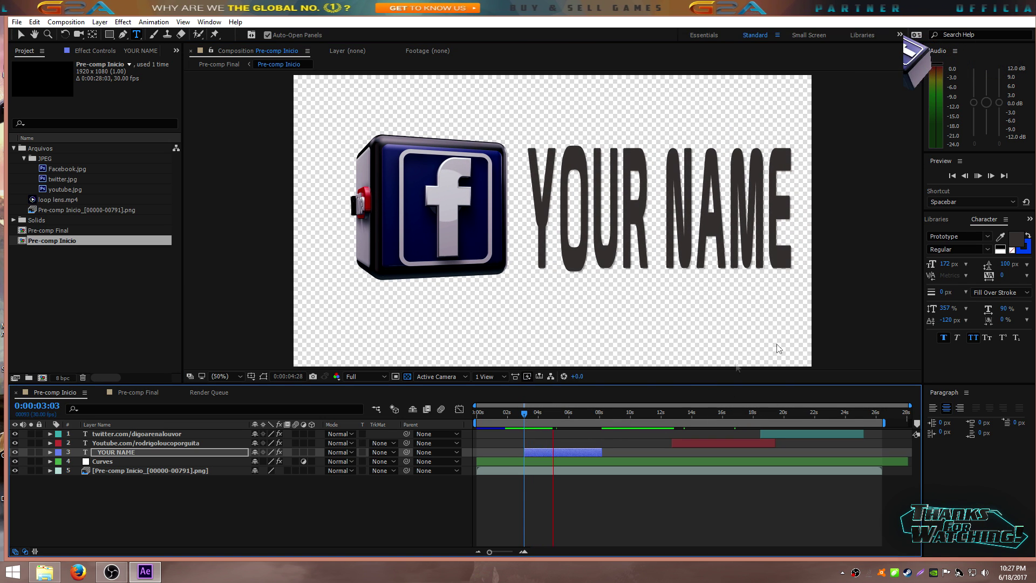
drag(526, 412, 488, 416)
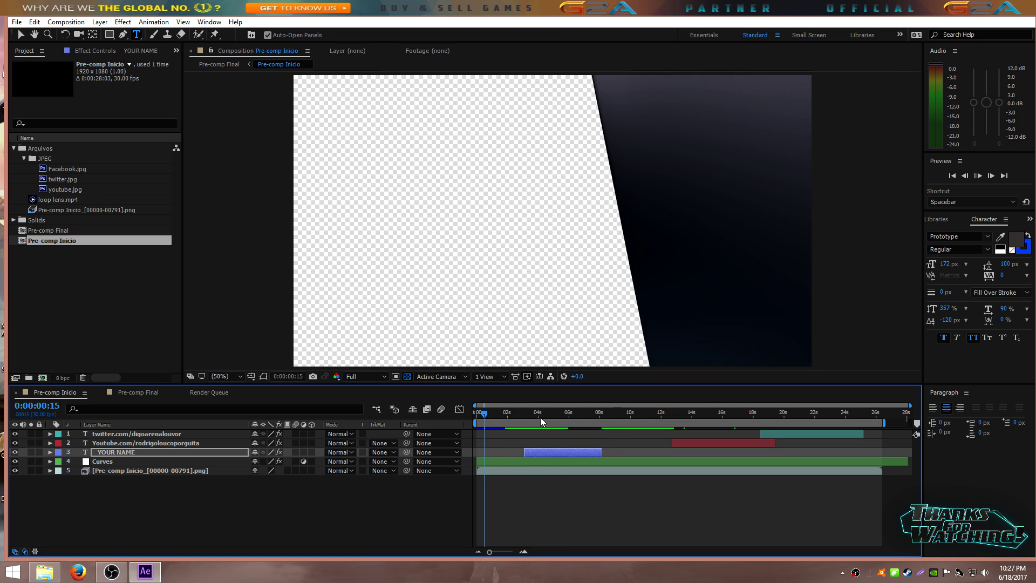
click(485, 413)
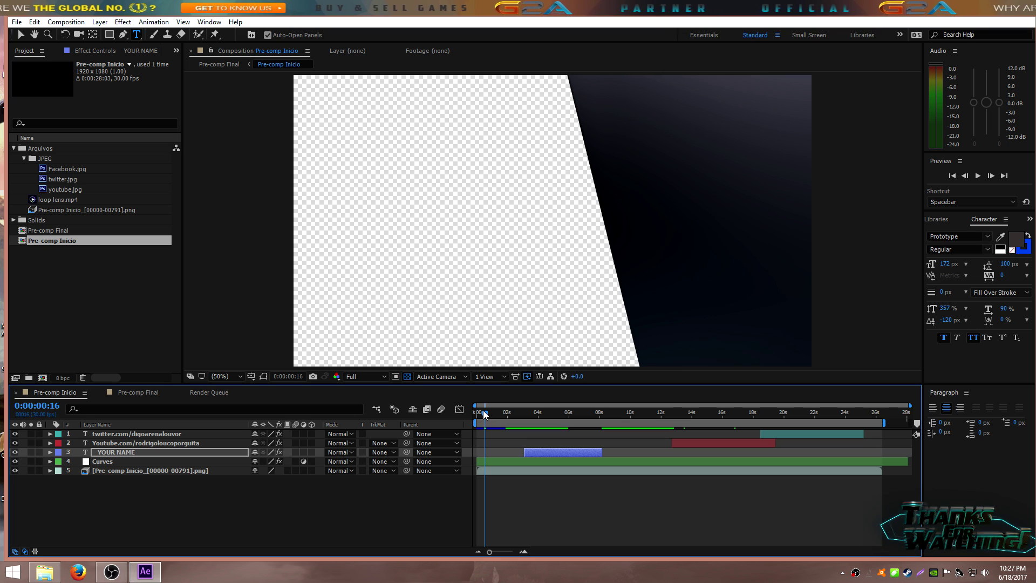
drag(482, 413, 506, 412)
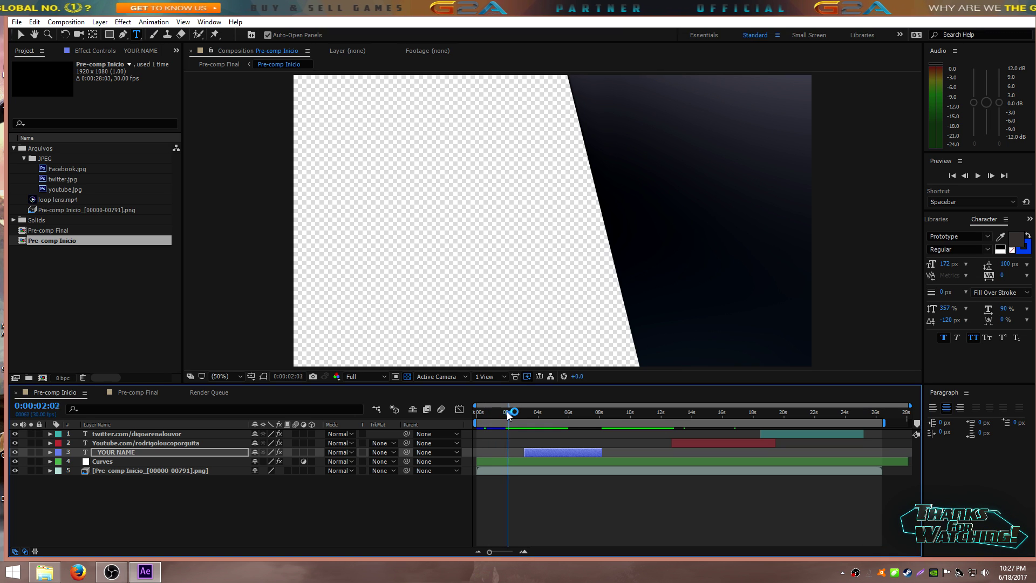
key(space)
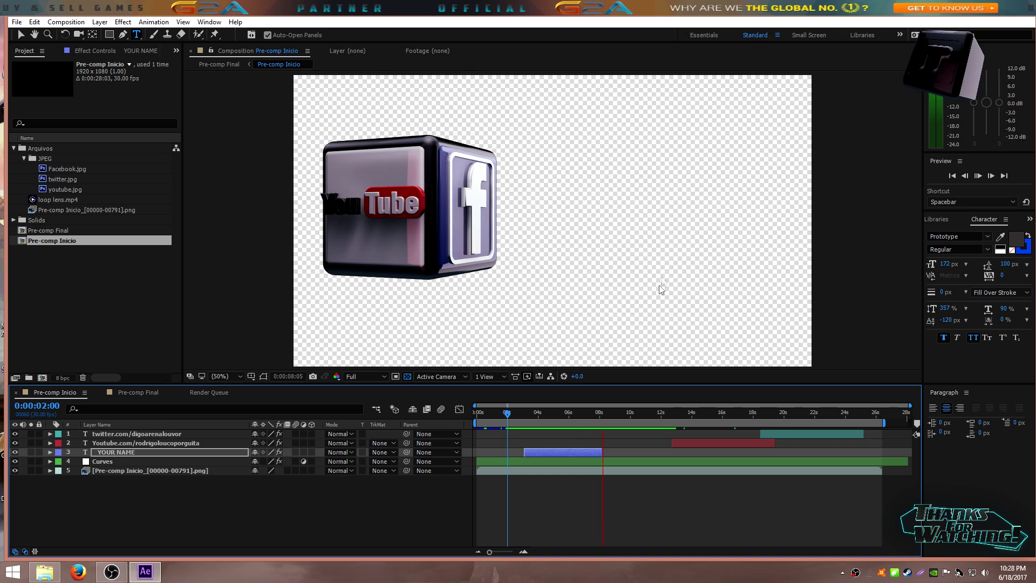
click(609, 394)
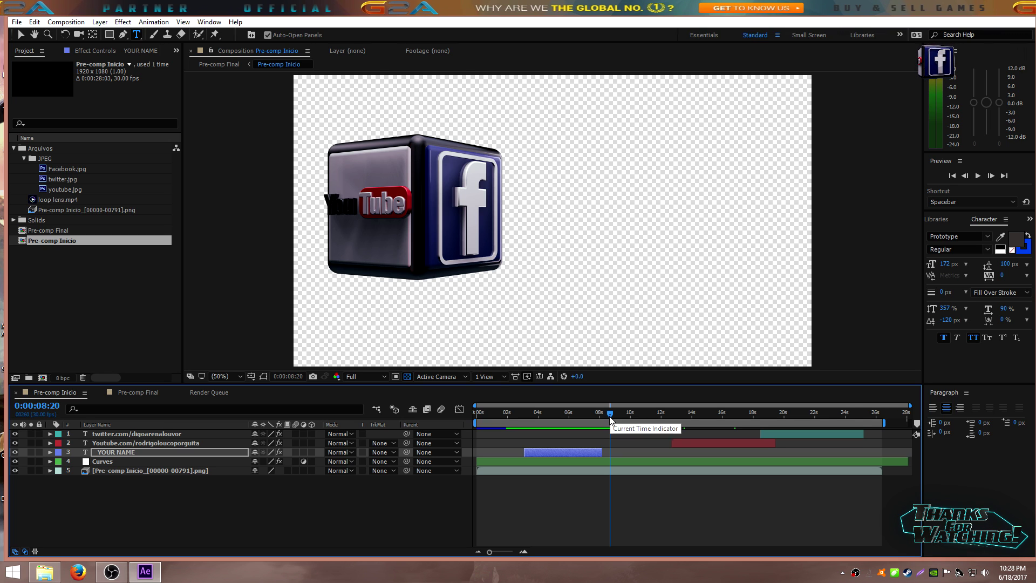
drag(611, 416, 508, 408)
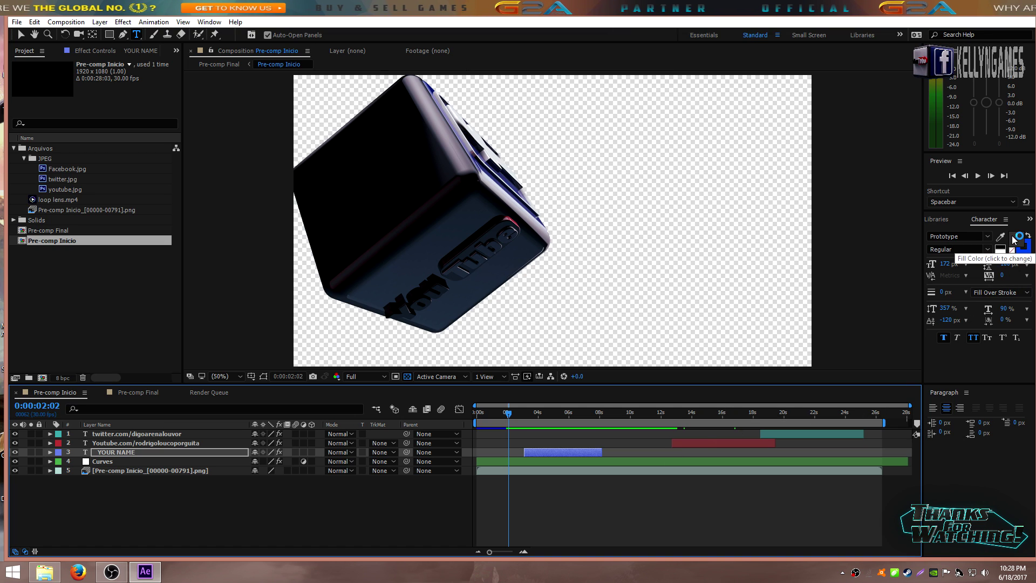
Change the YOUR NAME fill colour from dark grey 3C3838 to white FFFFFF.
double_click(116, 454)
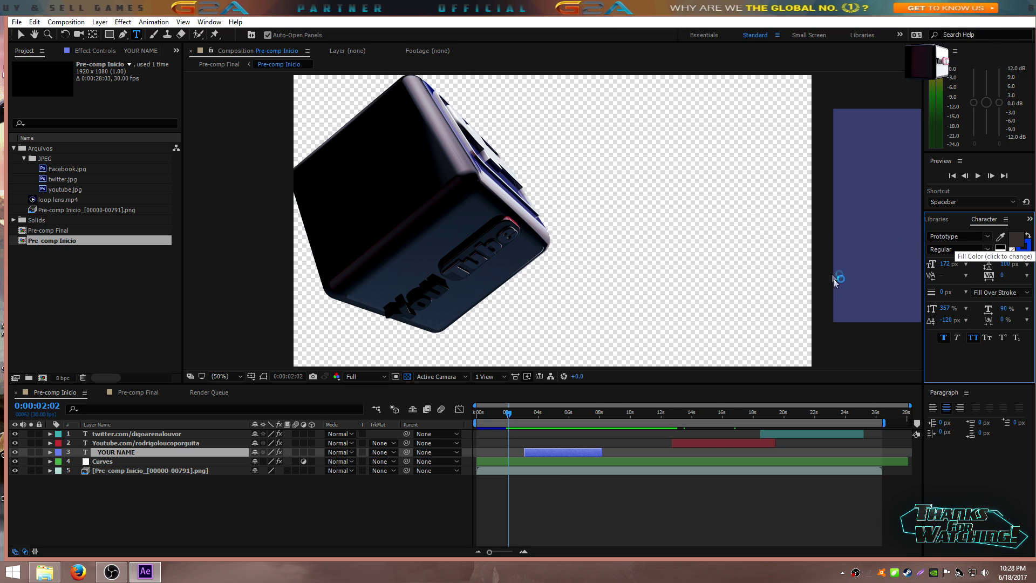
click(1013, 251)
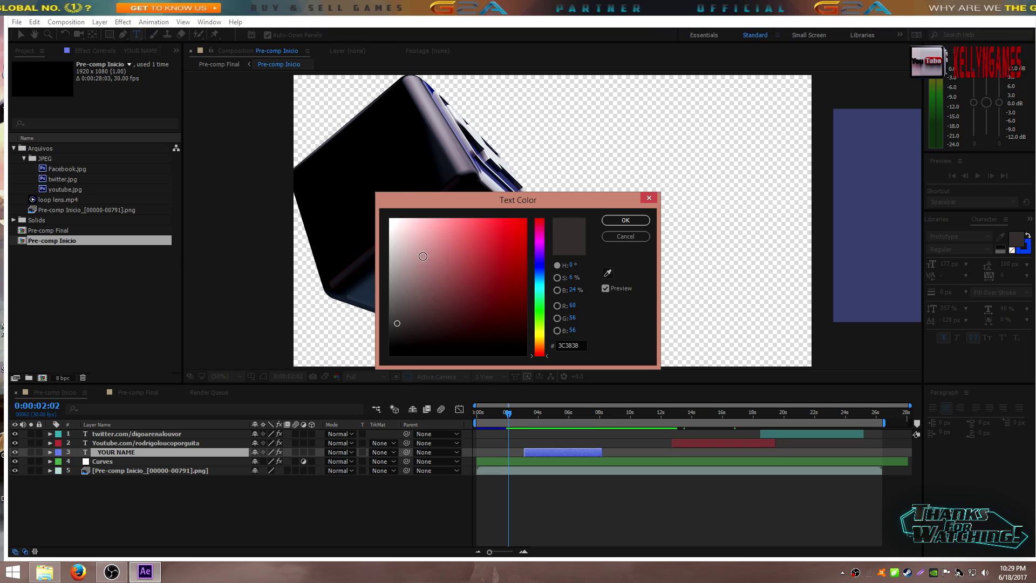
drag(397, 248, 352, 173)
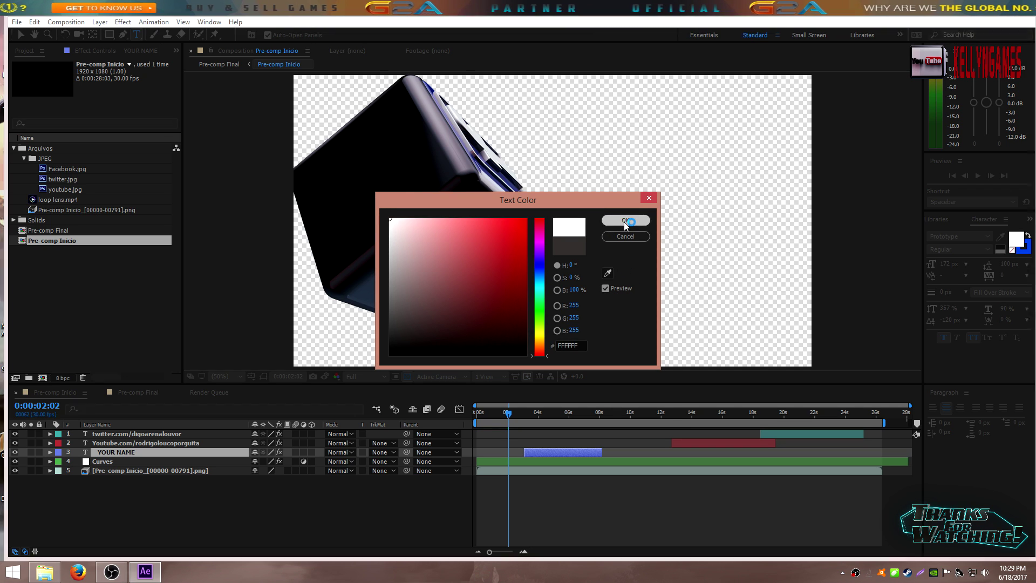
click(624, 221)
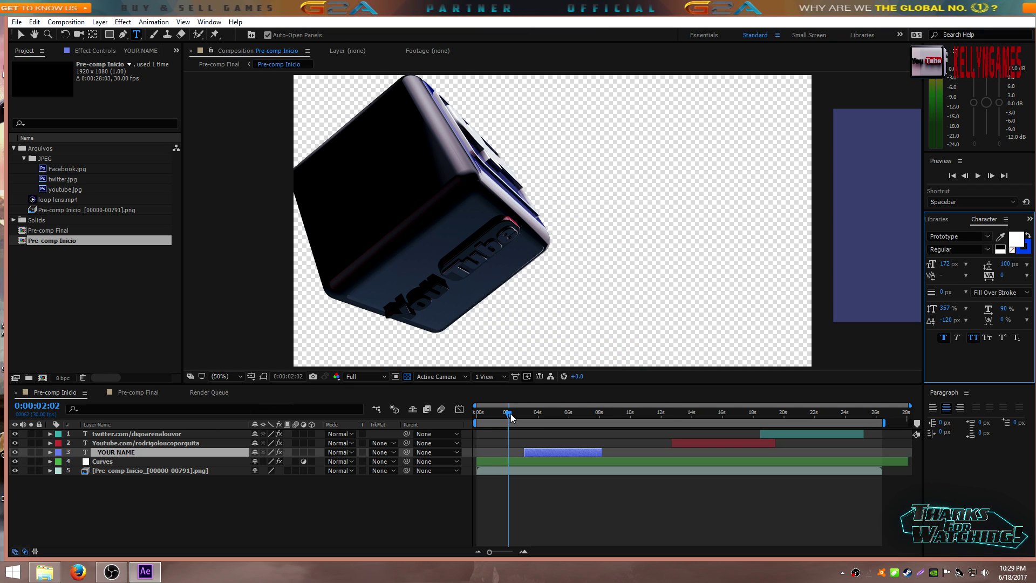
drag(509, 413, 505, 413)
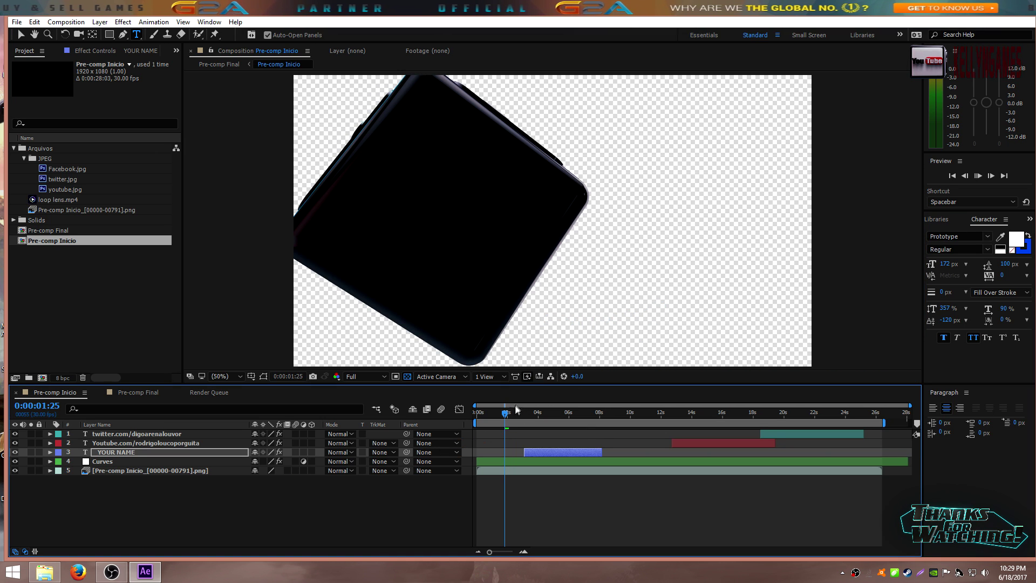
Preview the animation up to 0:00:07:25, then select the YouTube channel text layer.
drag(506, 413, 520, 412)
key(space)
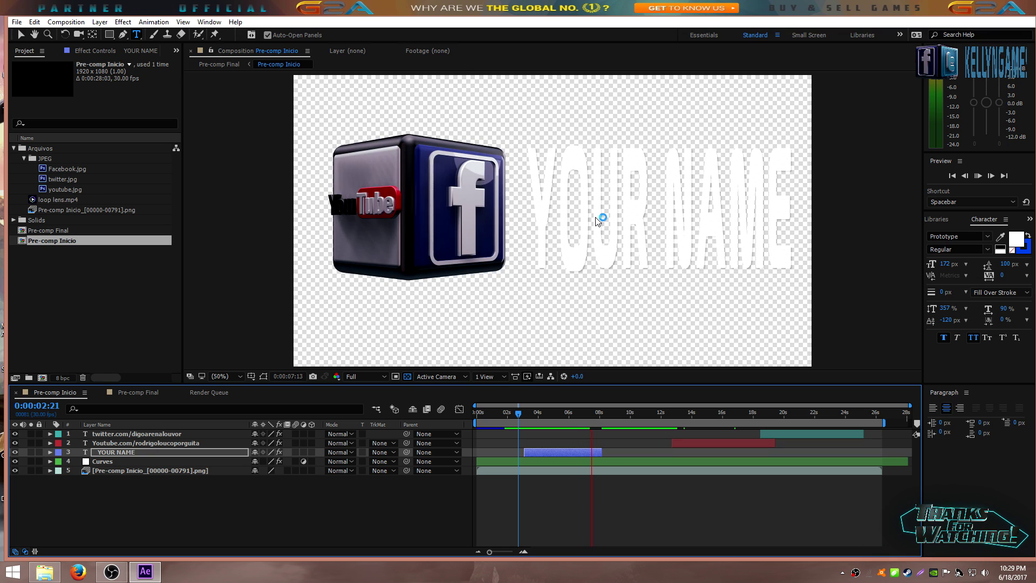
key(space)
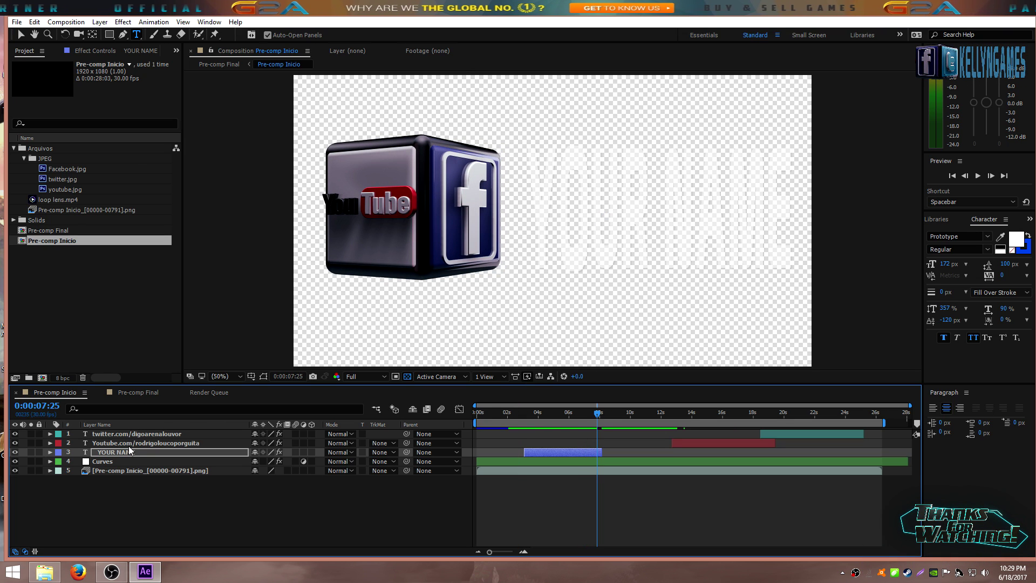
click(135, 443)
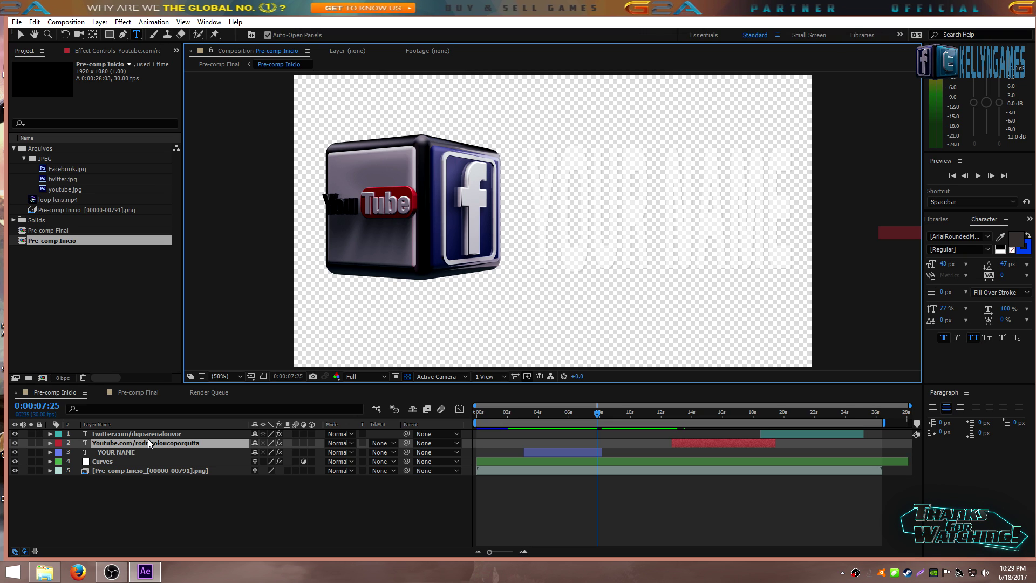
Replace the YouTube channel text on layer 2 with YOUR NAME.
key(BackSpace)
text(TO)
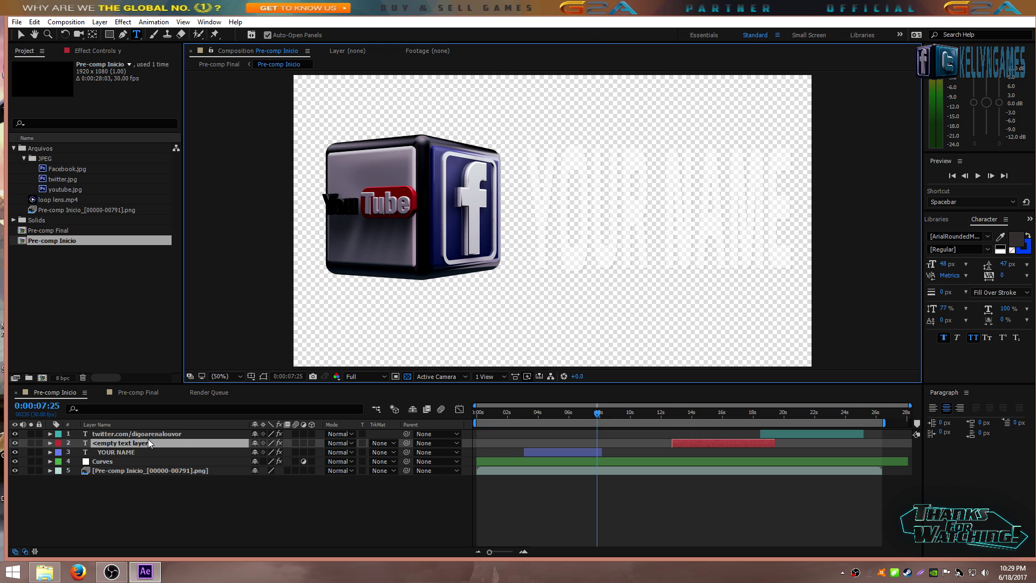
key(BackSpace)
key(BackSpace)
text(YOUR NAME)
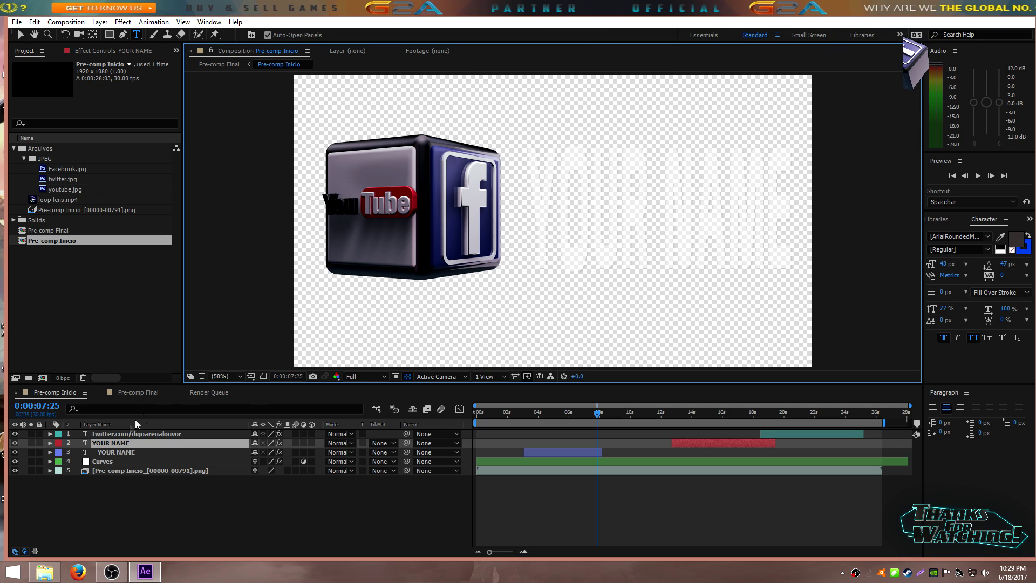
click(135, 442)
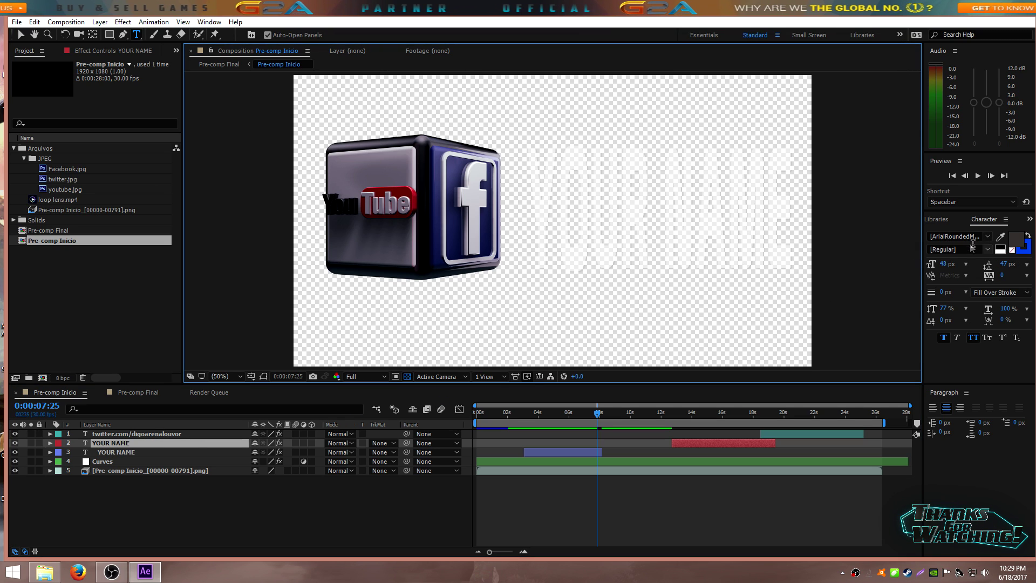
Set the new YOUR NAME text's font to Prototype.
click(963, 236)
text(Prototype)
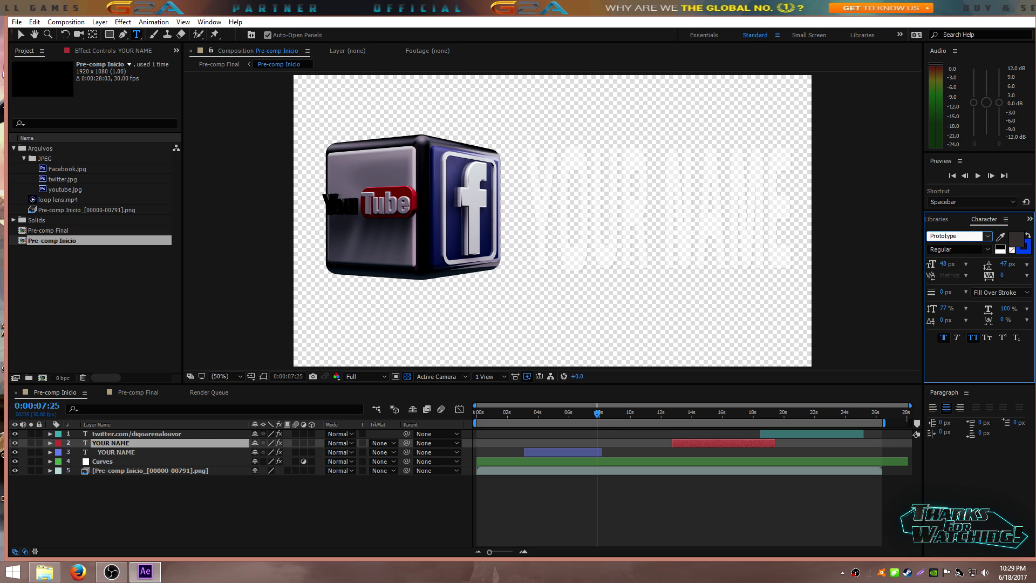
key(Return)
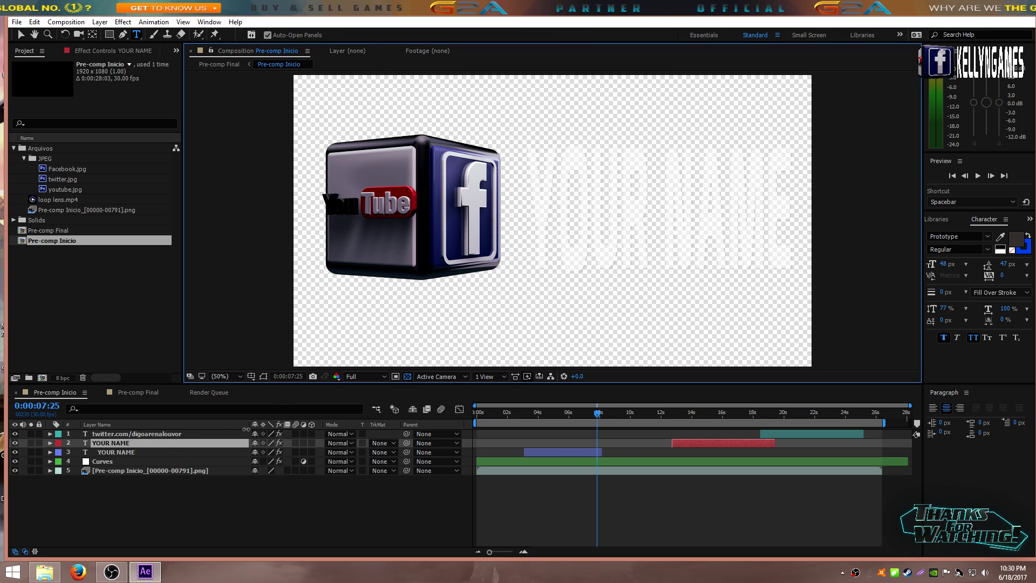
Match the original layer by setting the new YOUR NAME text's font size to 172 px.
click(128, 452)
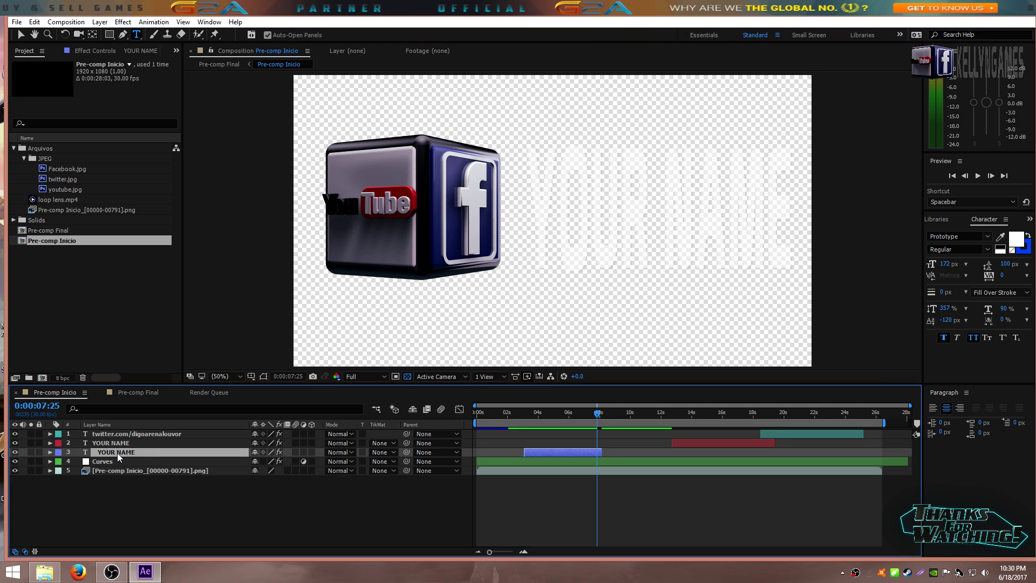
double_click(119, 452)
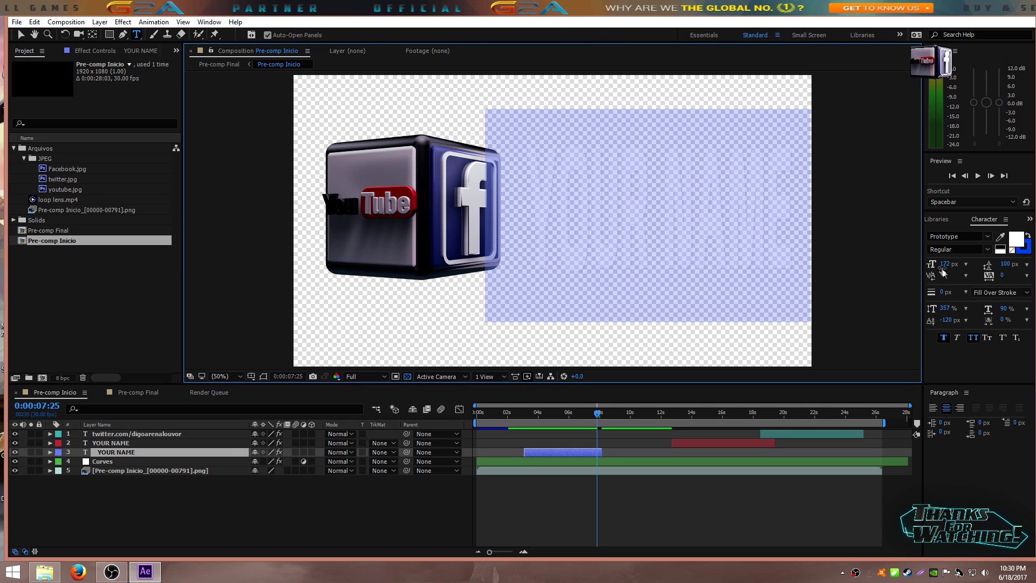
click(115, 443)
click(943, 264)
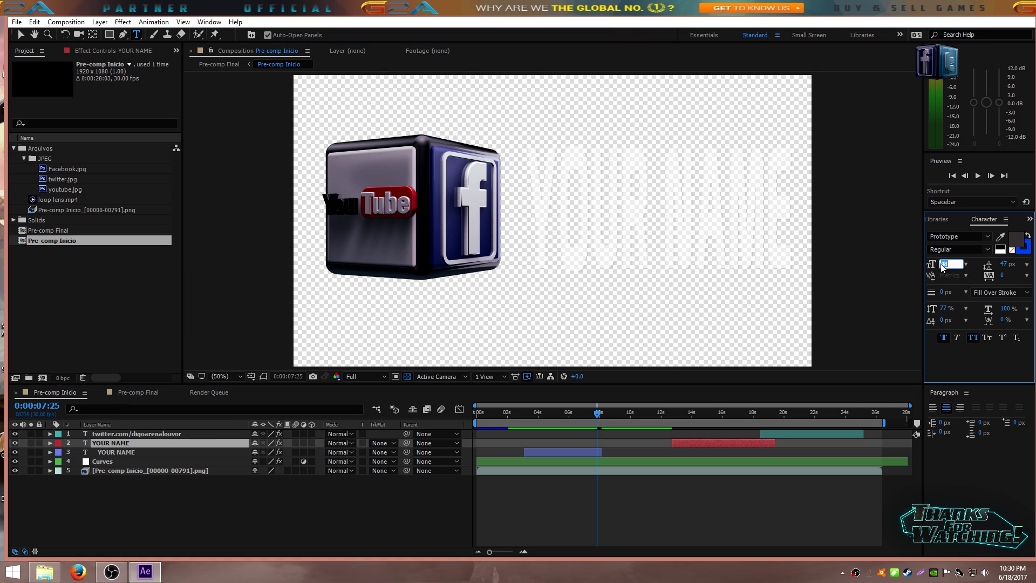
text(17)
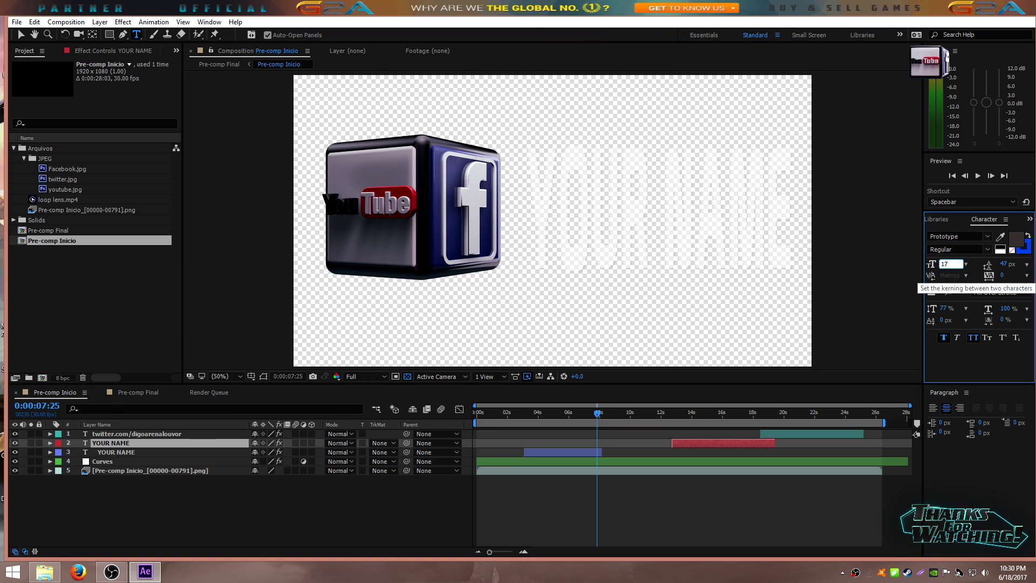
text(2)
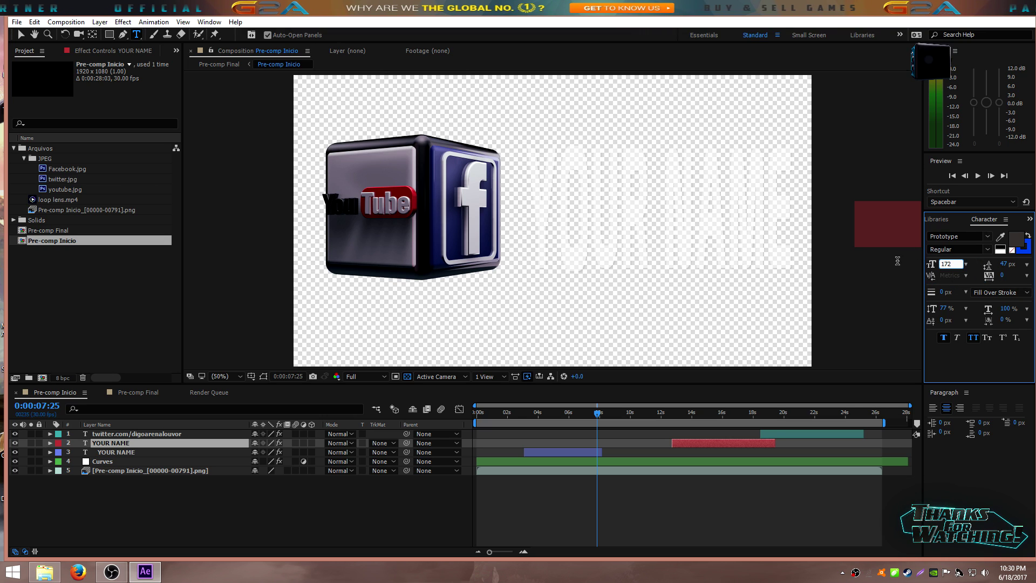
key(Return)
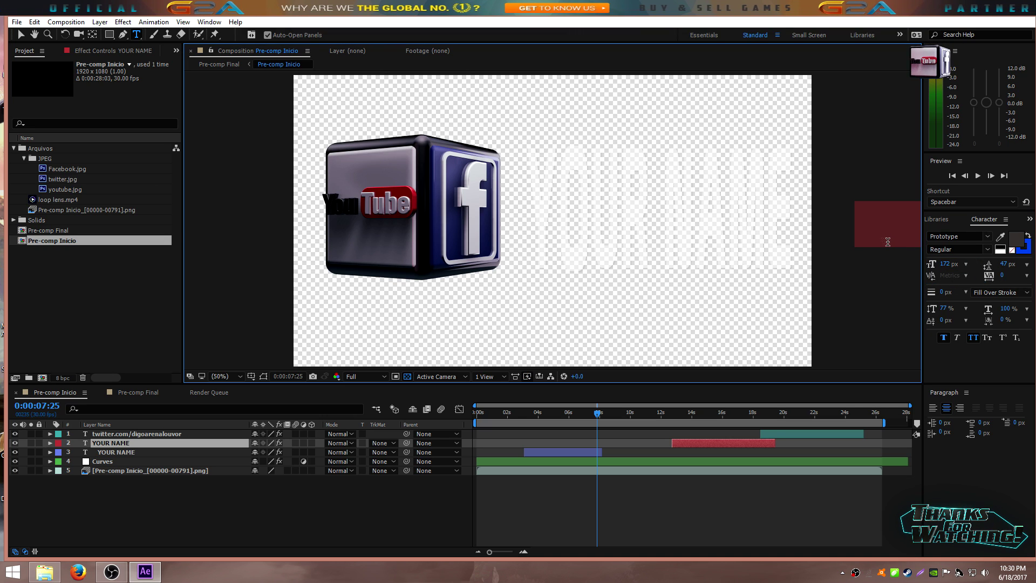
Set the new YOUR NAME text's leading to 100 px, matching the original layer.
double_click(119, 455)
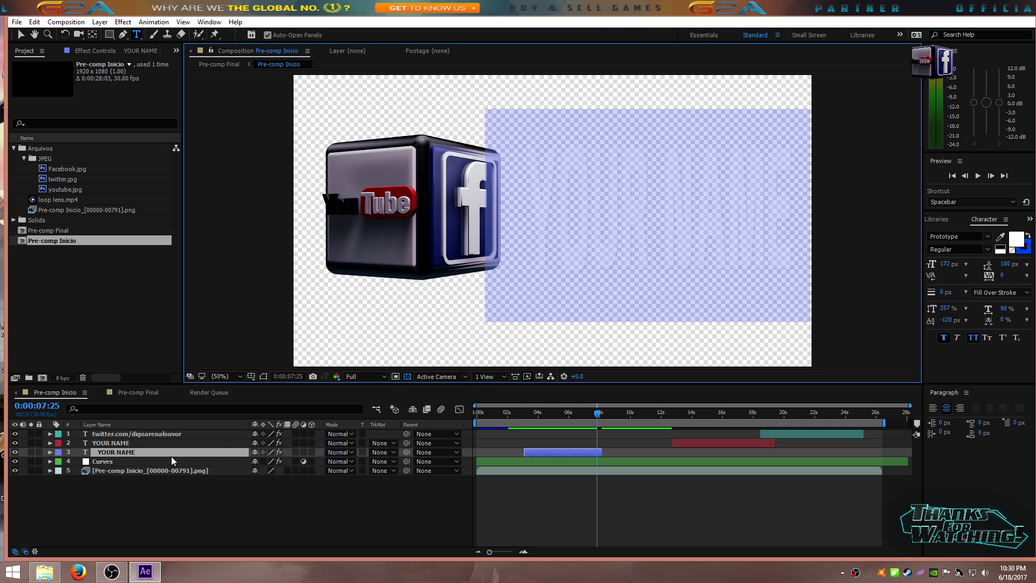
click(119, 443)
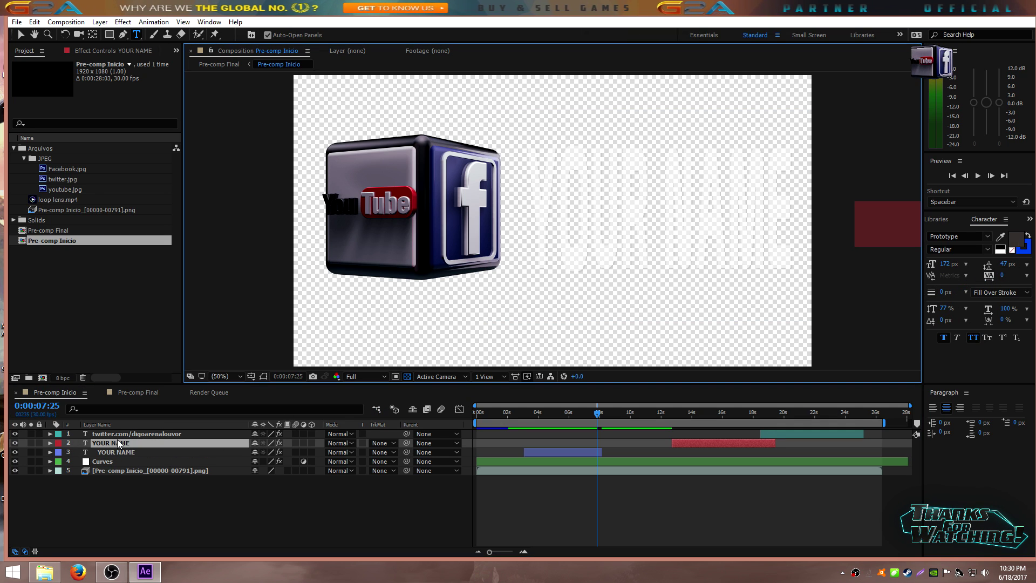
click(1003, 264)
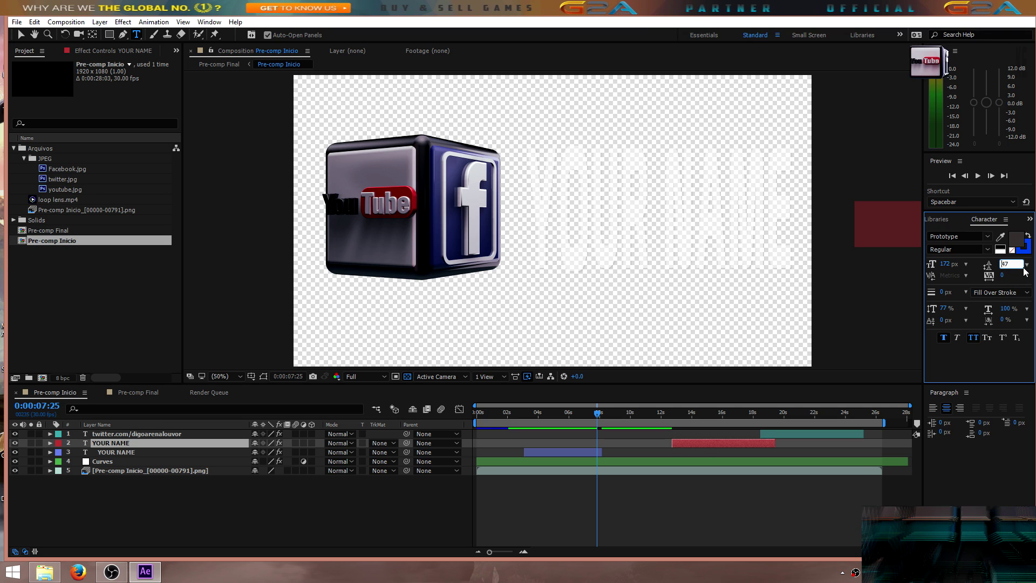
text(4)
text(00)
key(Return)
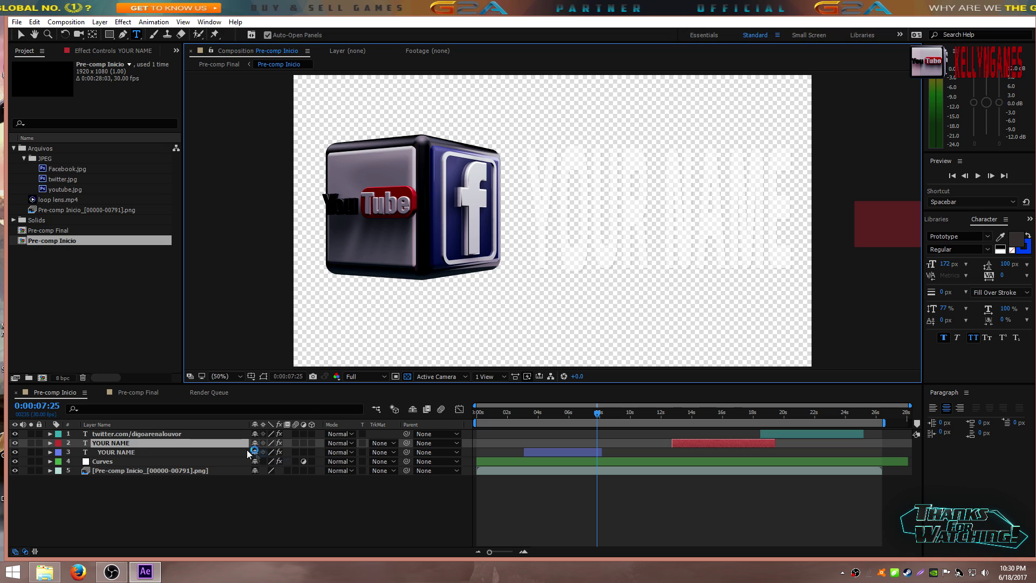
double_click(118, 452)
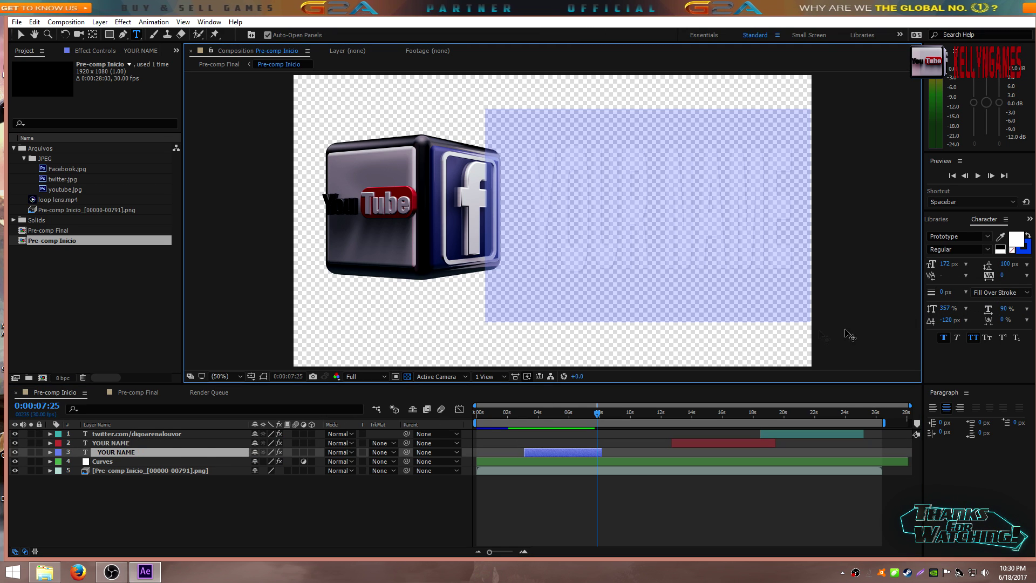
click(108, 442)
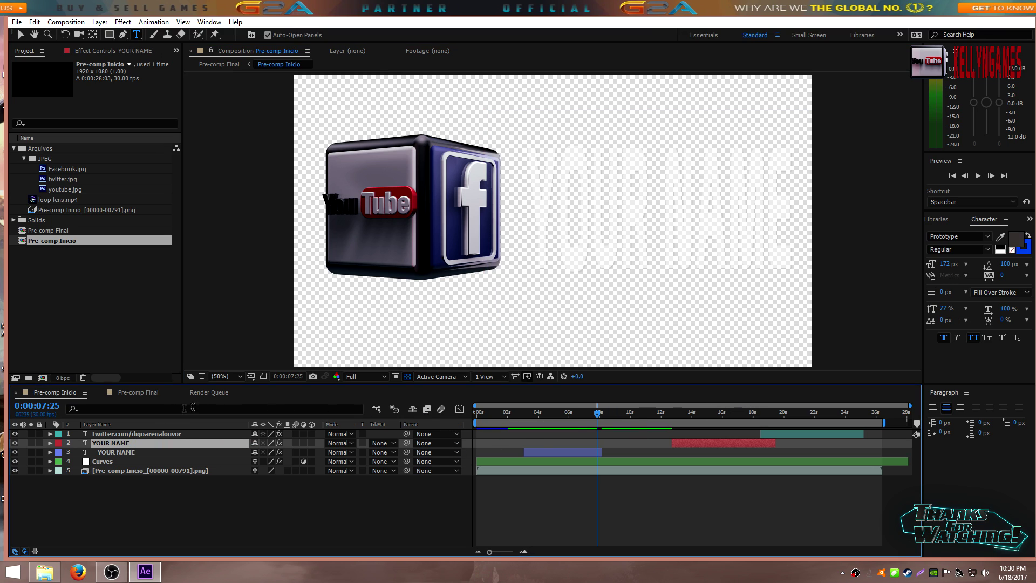
Give the second YOUR NAME layer 357% vertical scale and a -120 px baseline shift.
click(946, 308)
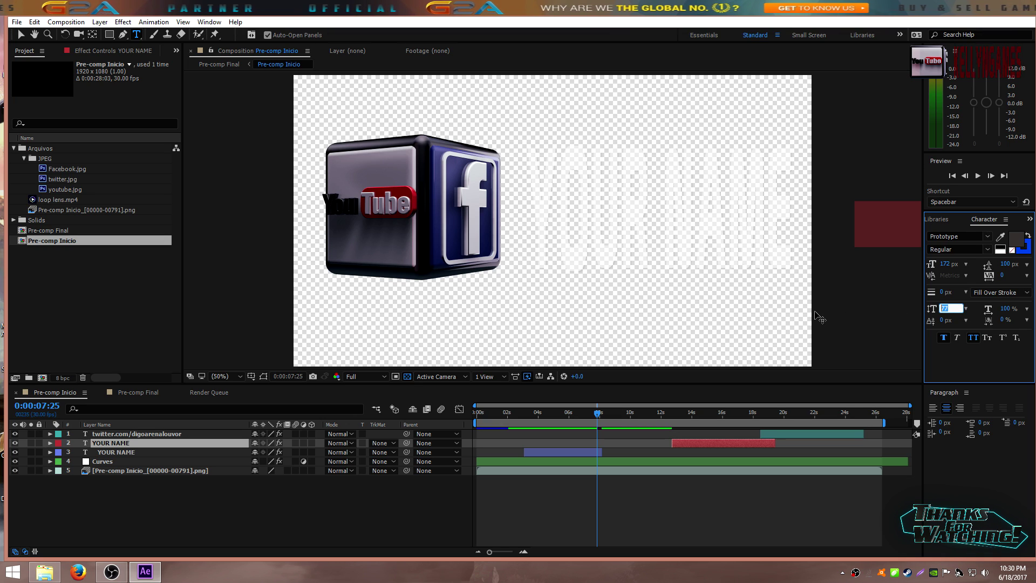
text(357)
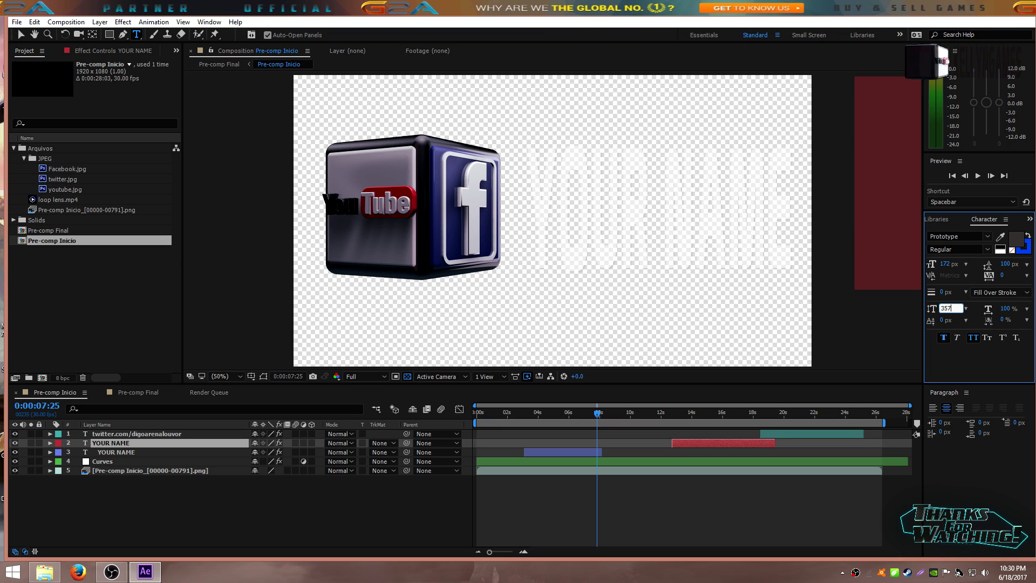
key(Return)
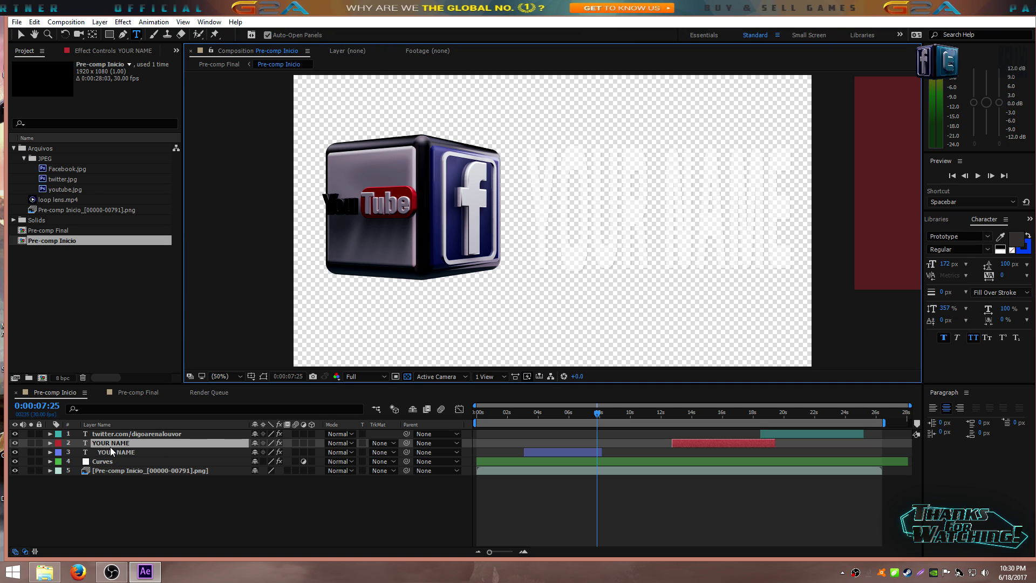
double_click(123, 451)
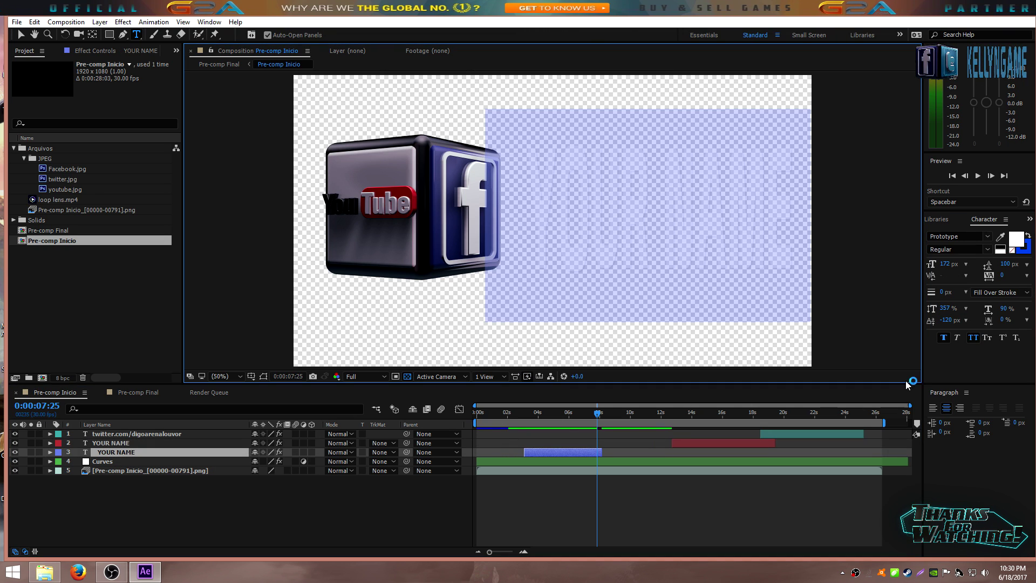
click(123, 443)
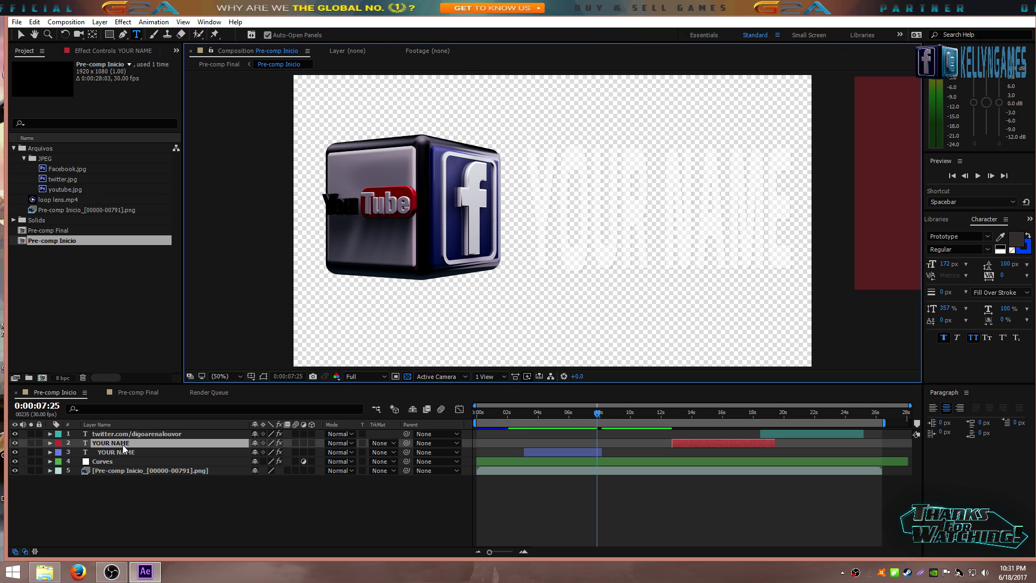
click(942, 320)
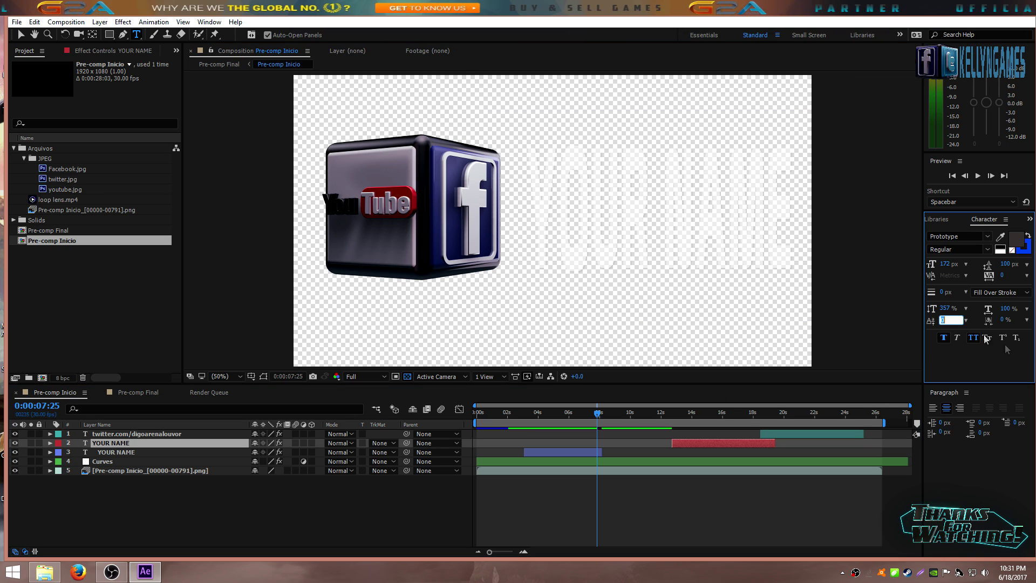
text(-12)
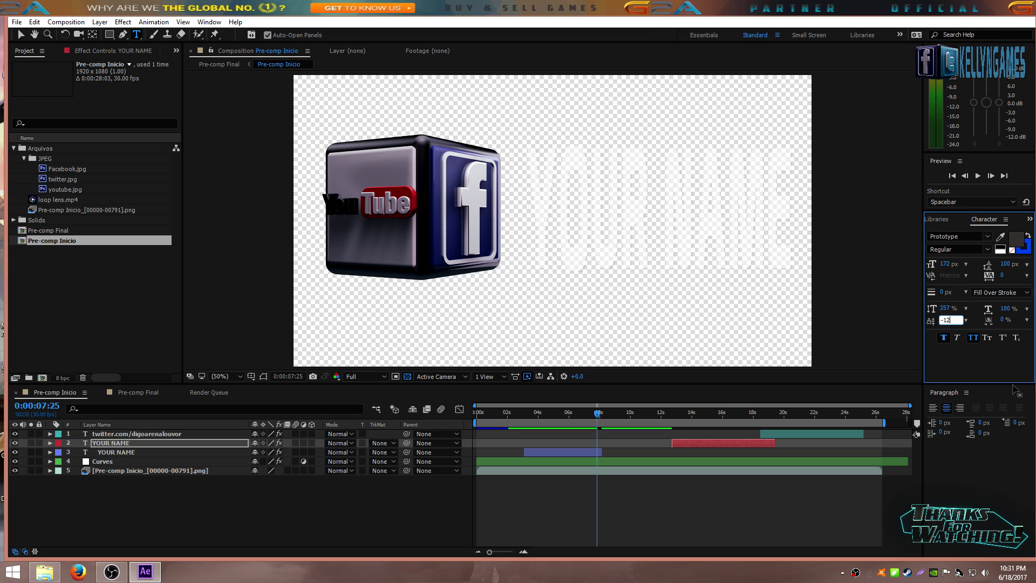
text(0)
key(Return)
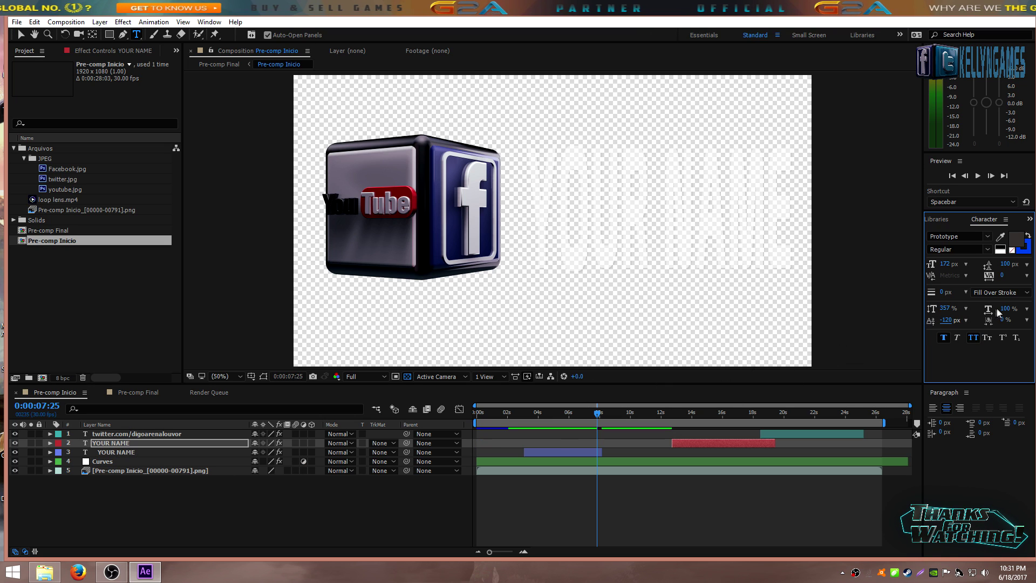
Set its horizontal scale to 90% and move the playhead later toward the name.
click(118, 444)
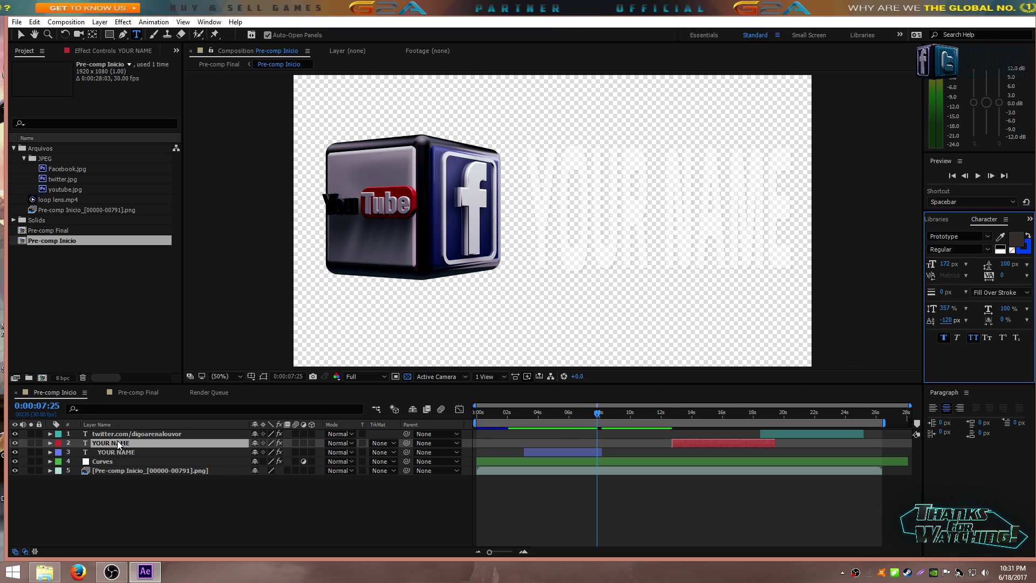
click(1001, 308)
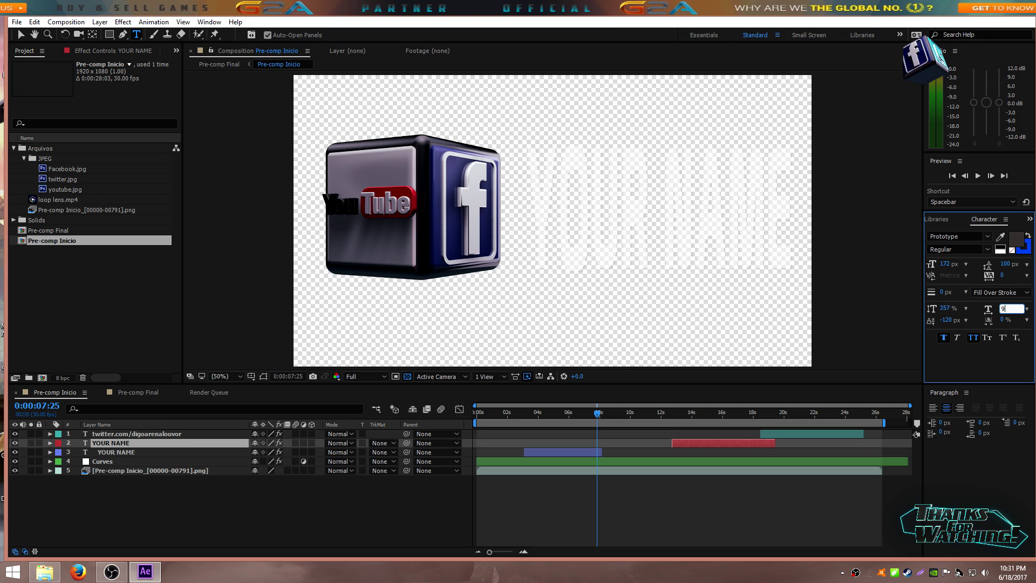
text(900)
key(BackSpace)
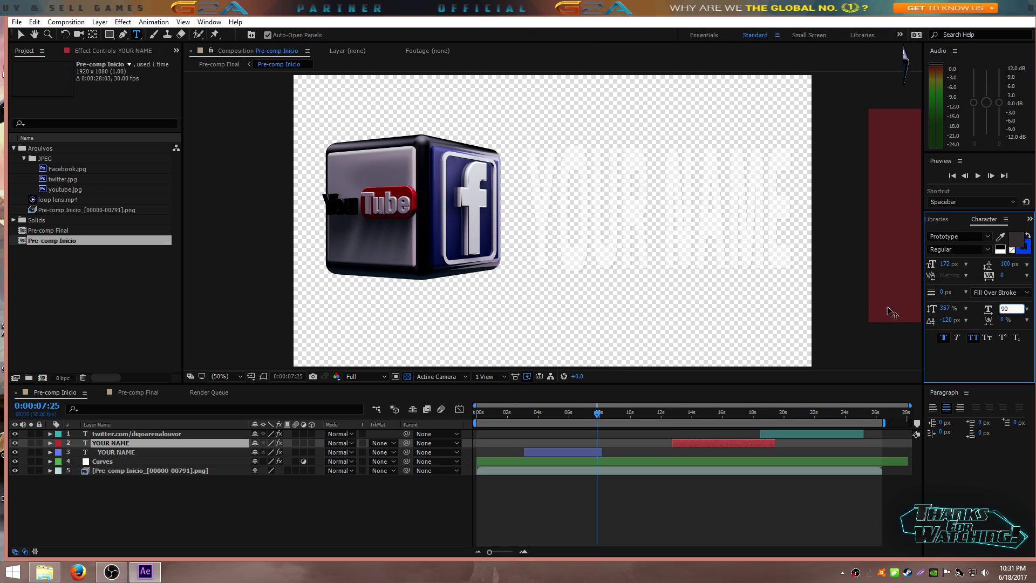
click(807, 286)
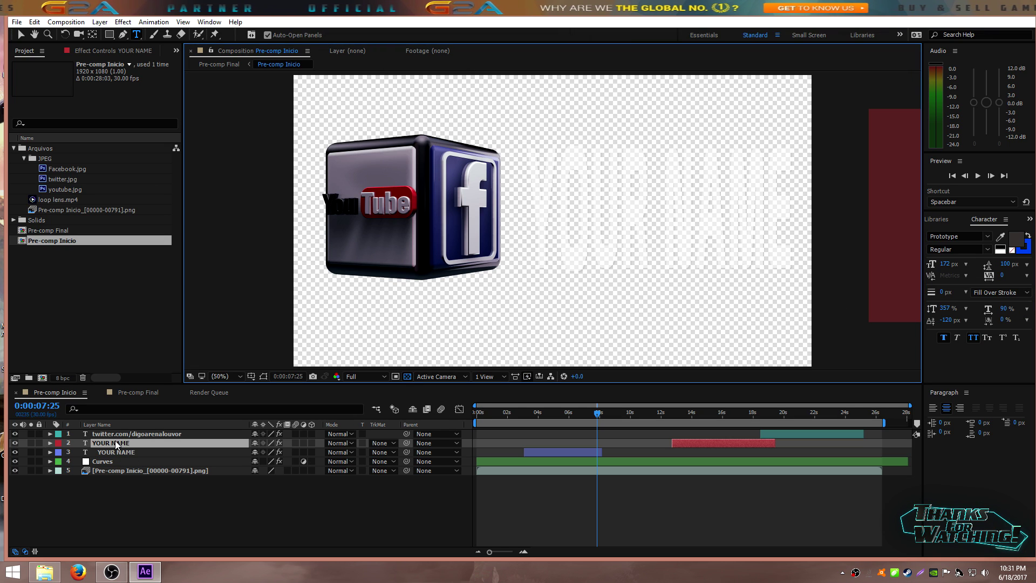
drag(597, 413, 661, 415)
key(Caps_Lock)
key(Caps_Lock)
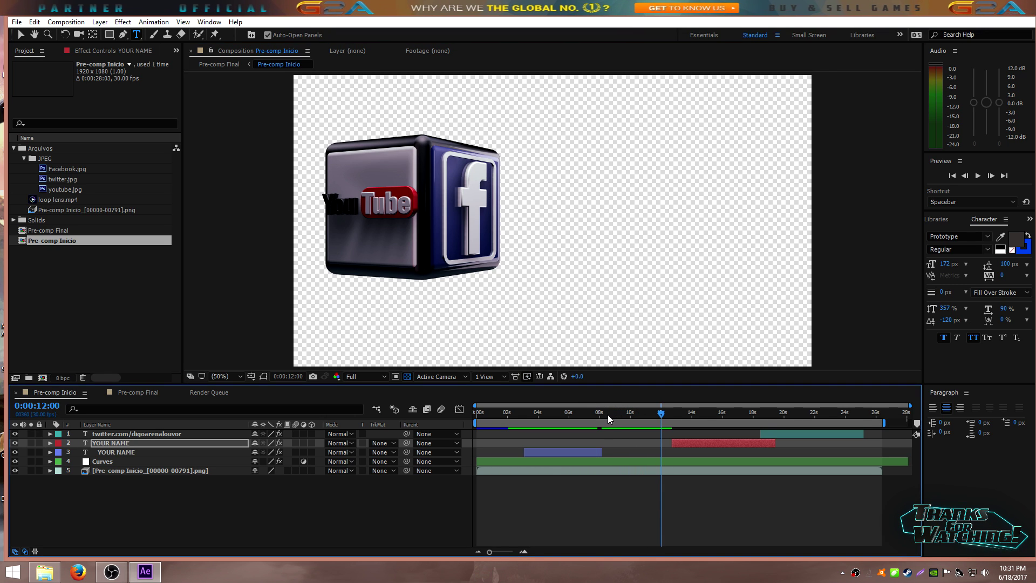
At 0:00:14:20, set 60 kerning between Y and O of the second YOUR NAME.
click(662, 416)
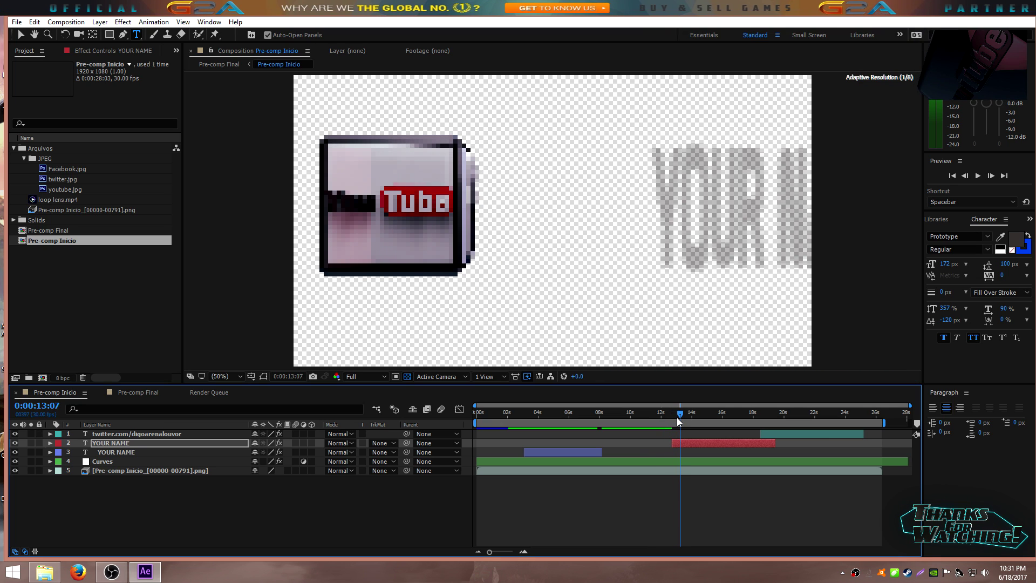
drag(677, 417, 700, 417)
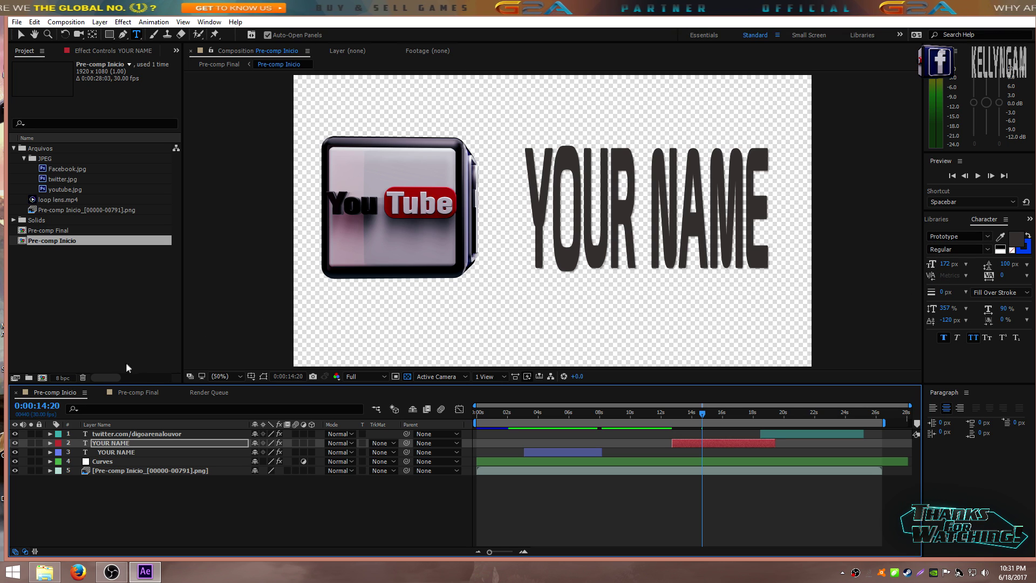
double_click(119, 443)
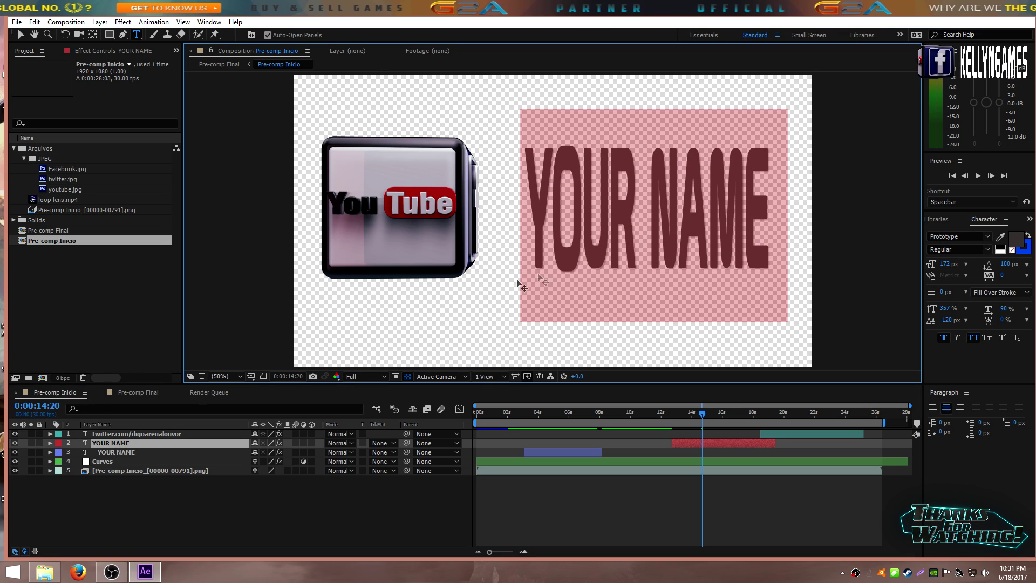
click(551, 243)
click(950, 275)
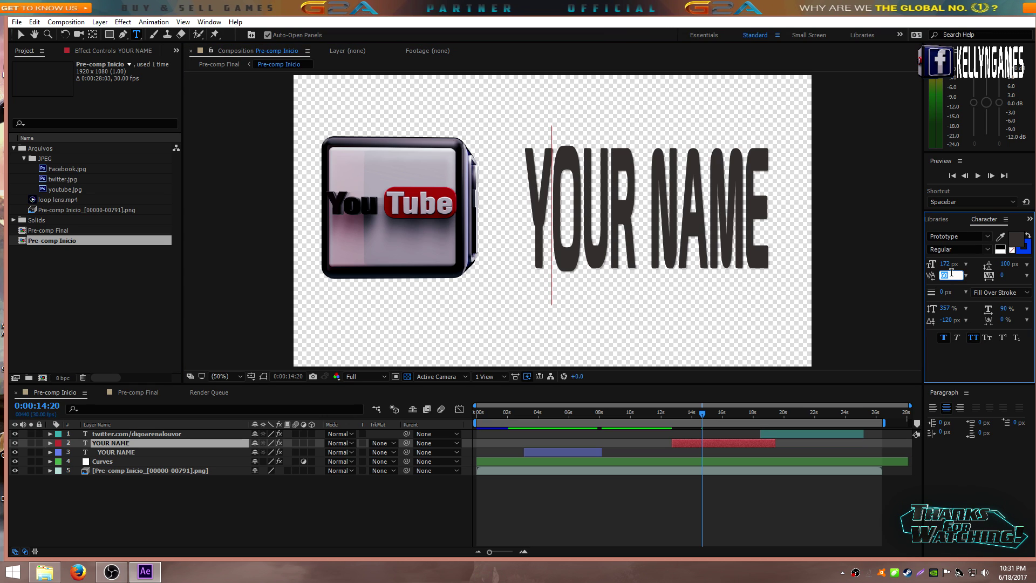
key(Escape)
click(952, 276)
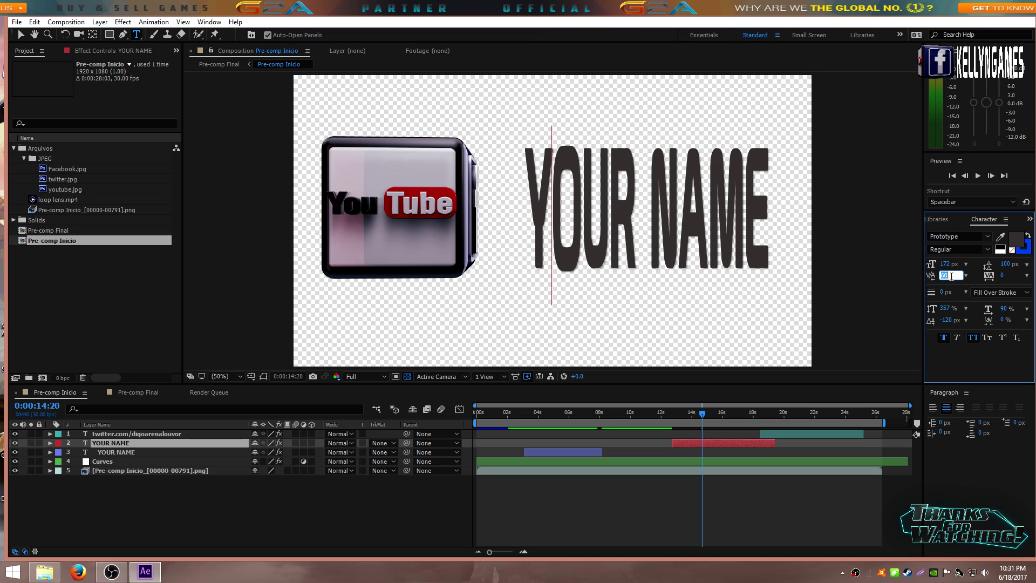
text(60)
key(Return)
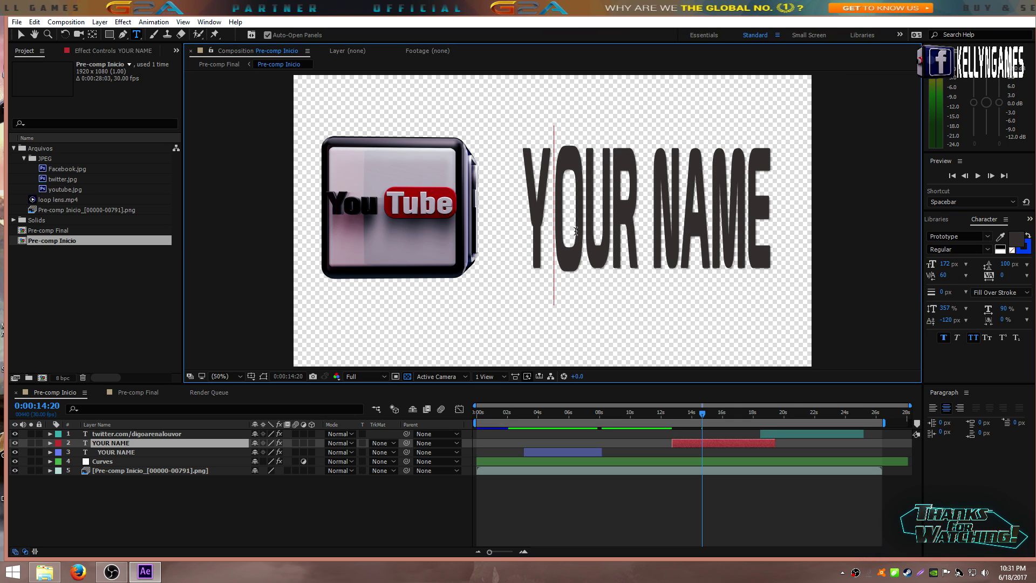
click(945, 276)
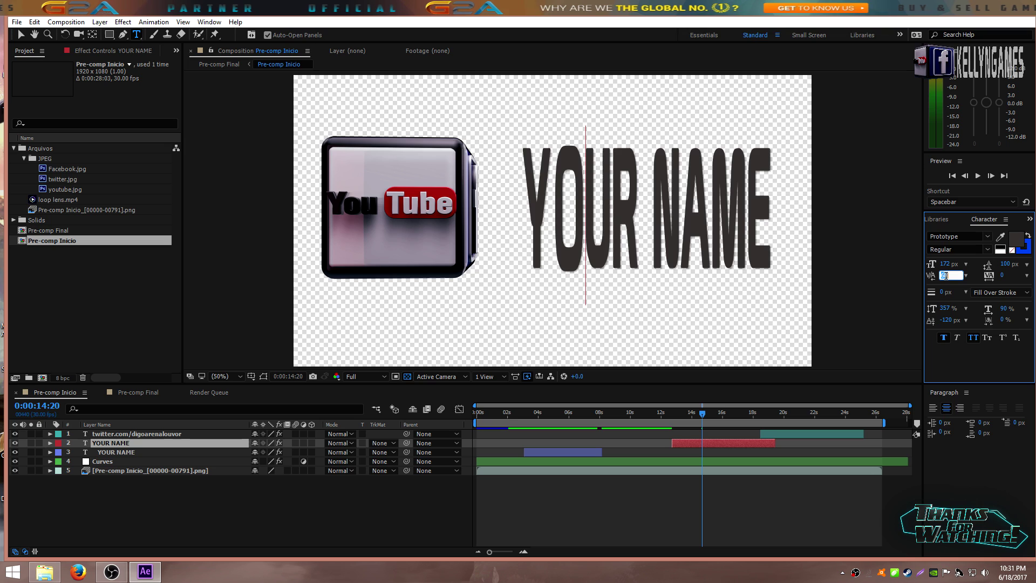
text(0)
key(Return)
Set 60 kerning on the U–R, R–N, N–A, A–M and M–E letter pairs.
click(612, 210)
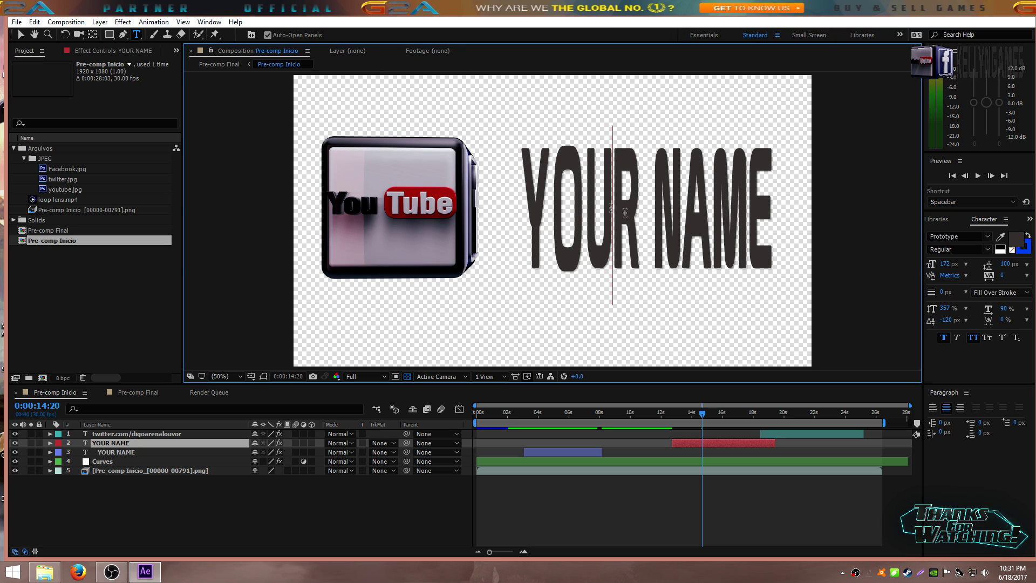
click(949, 276)
text(60)
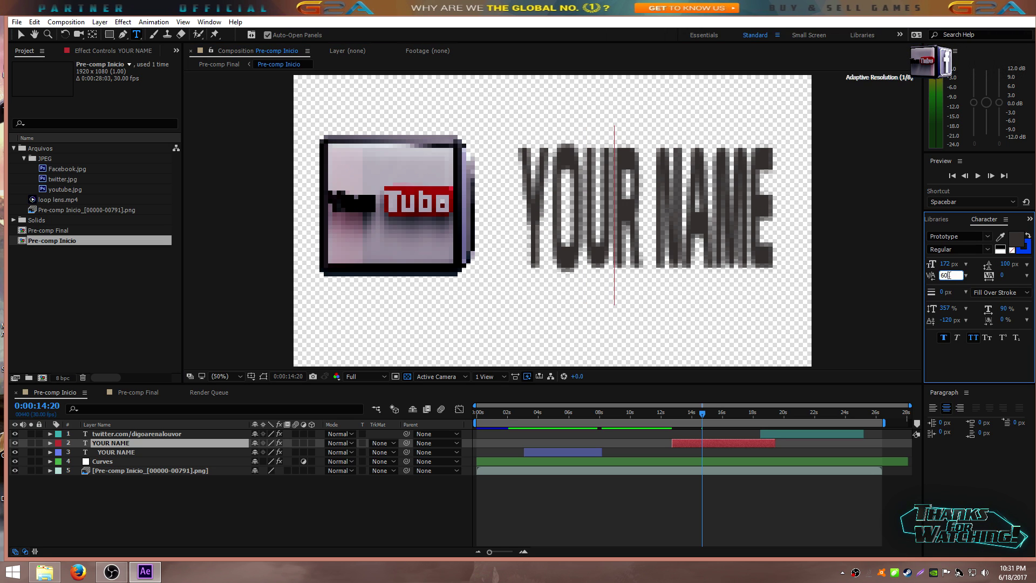
click(650, 215)
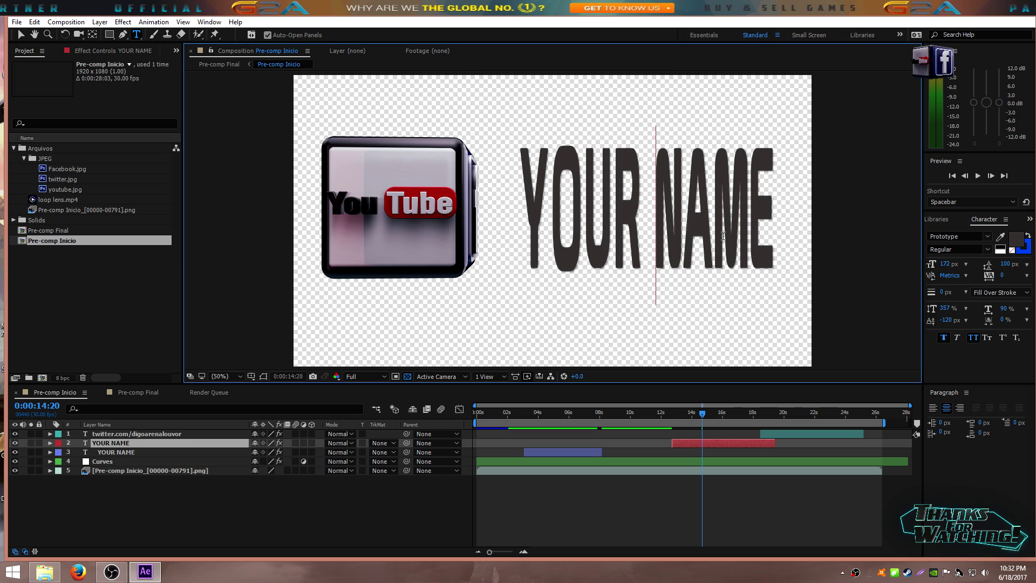
click(946, 277)
text(60)
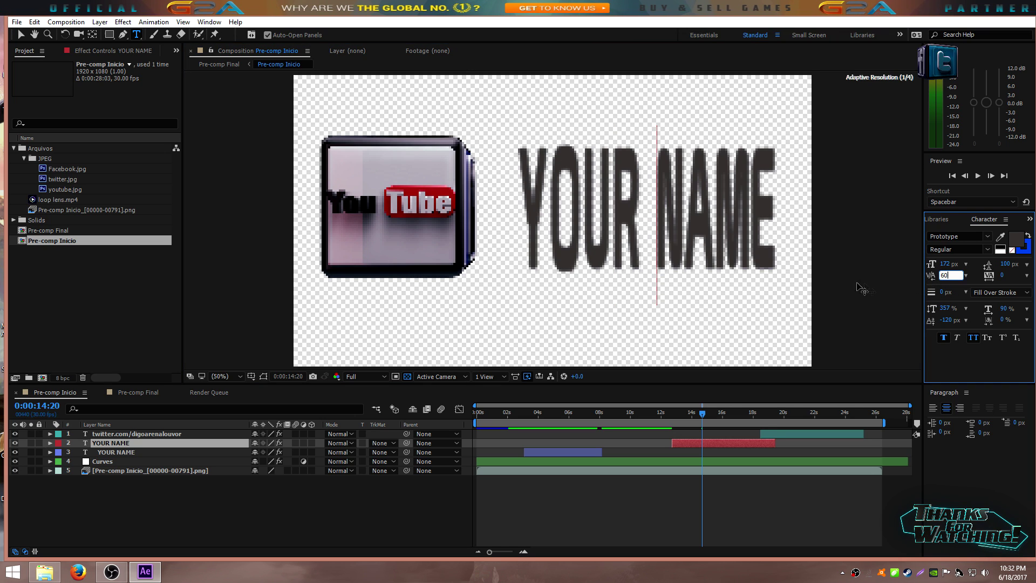
click(687, 218)
click(946, 277)
click(716, 194)
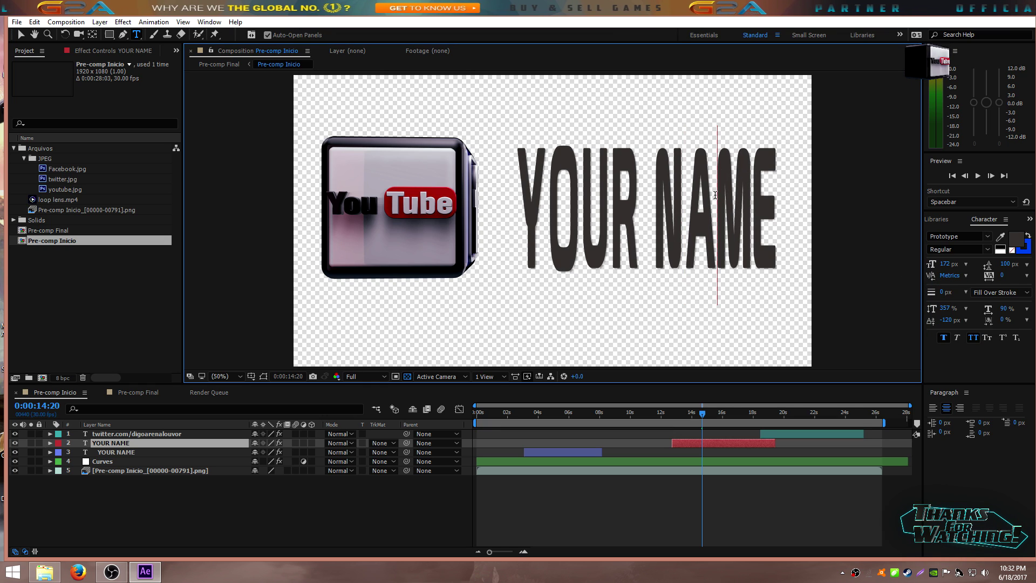
click(948, 276)
text(60)
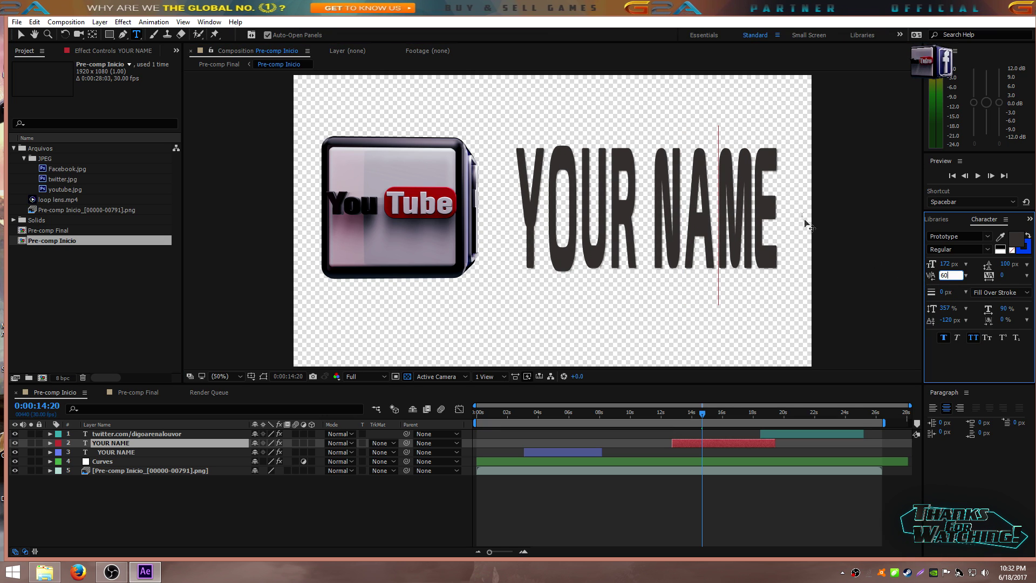
click(746, 202)
click(945, 276)
click(869, 284)
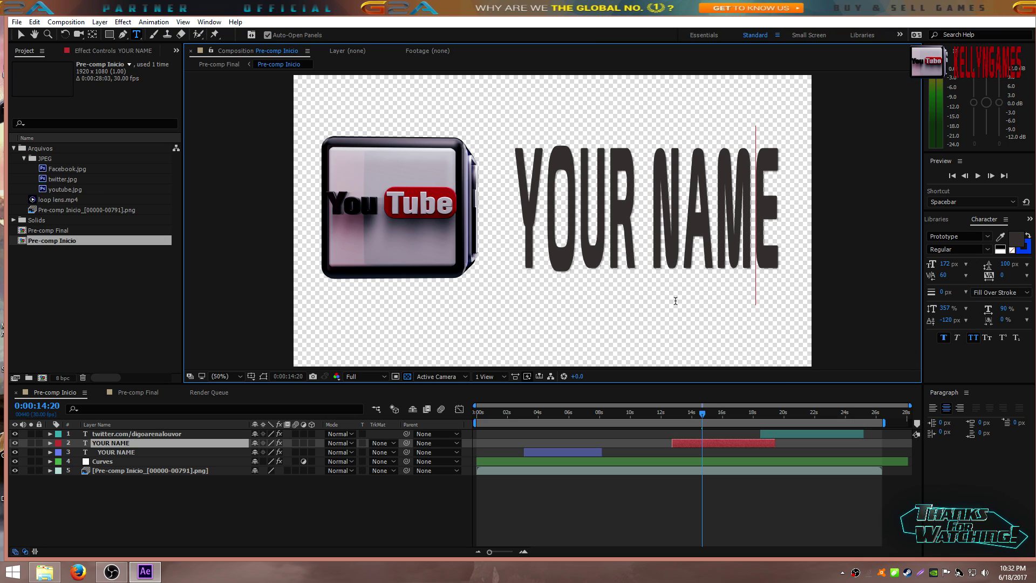
click(527, 203)
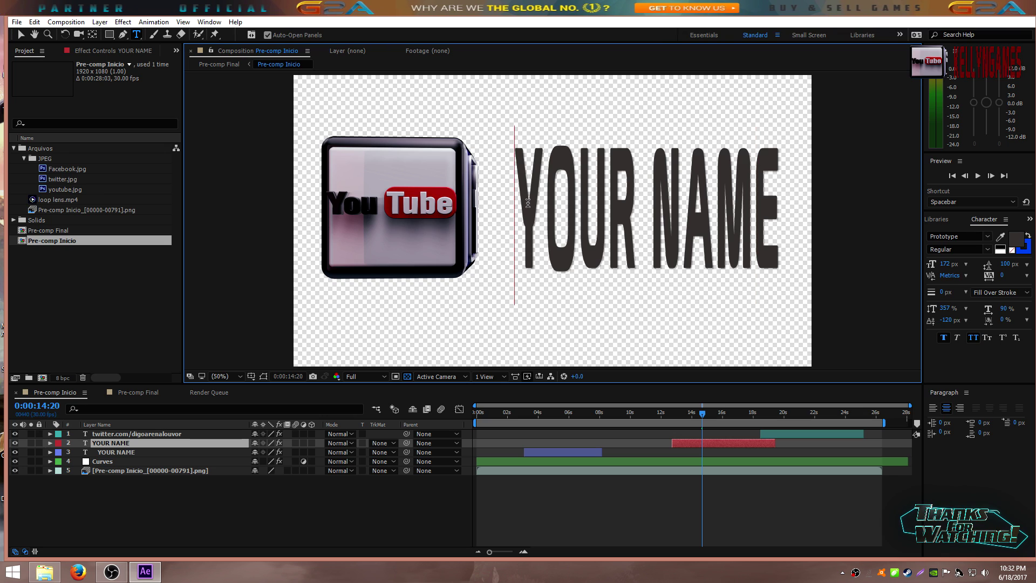
Fill all of the second YOUR NAME text with pure red FF0000.
double_click(527, 203)
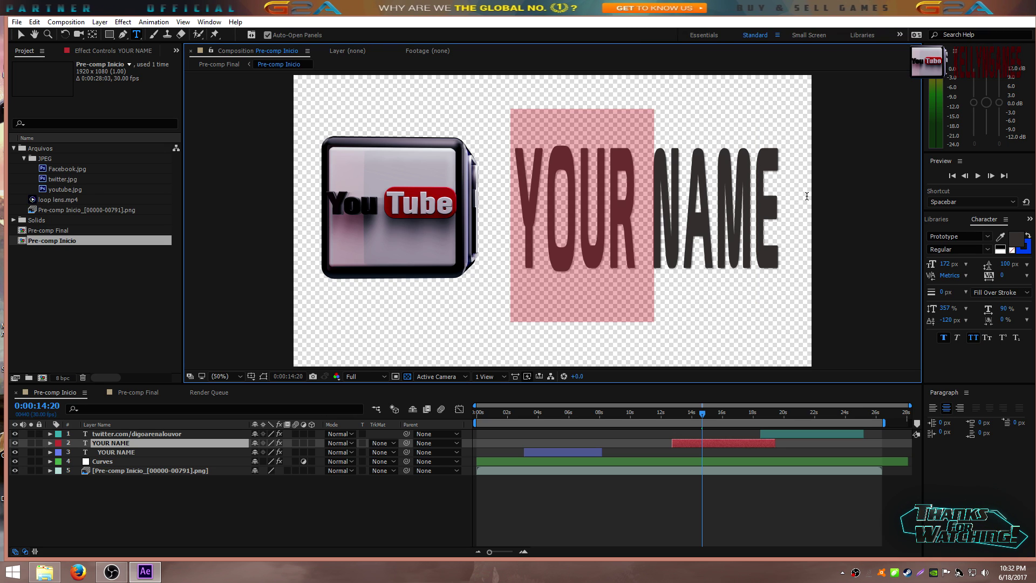
shift+click(775, 200)
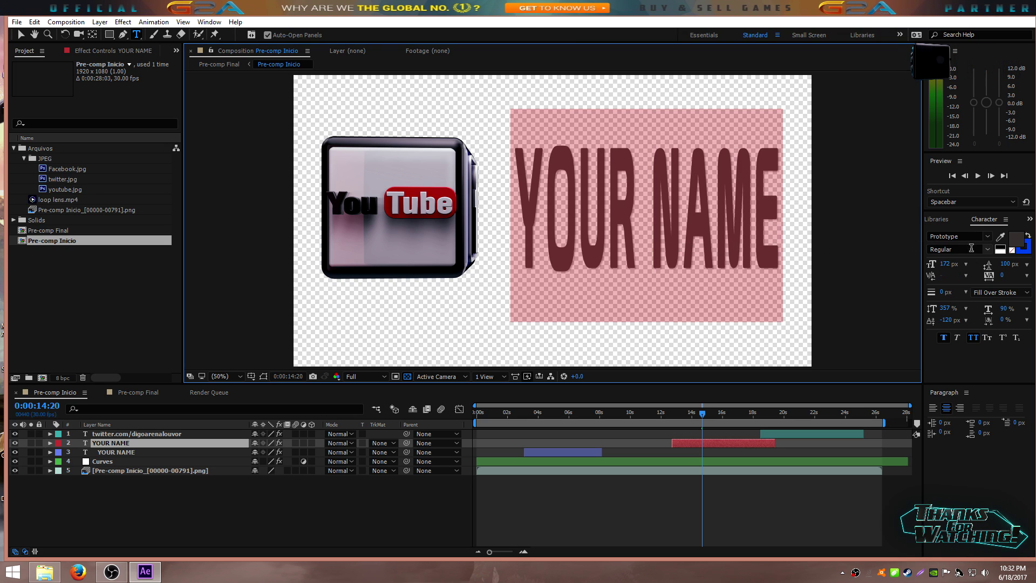
click(1011, 243)
text(FF0000)
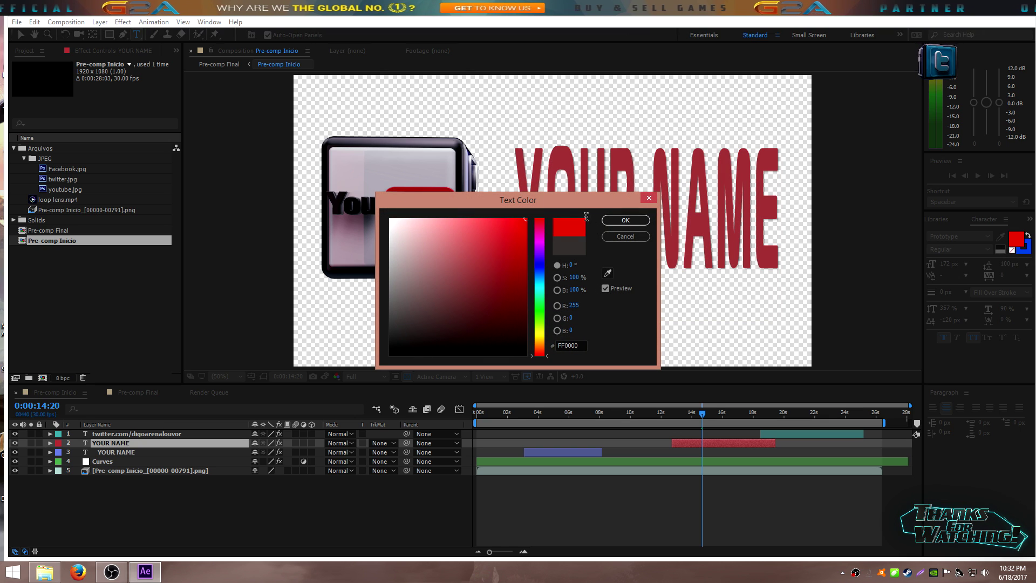
click(624, 221)
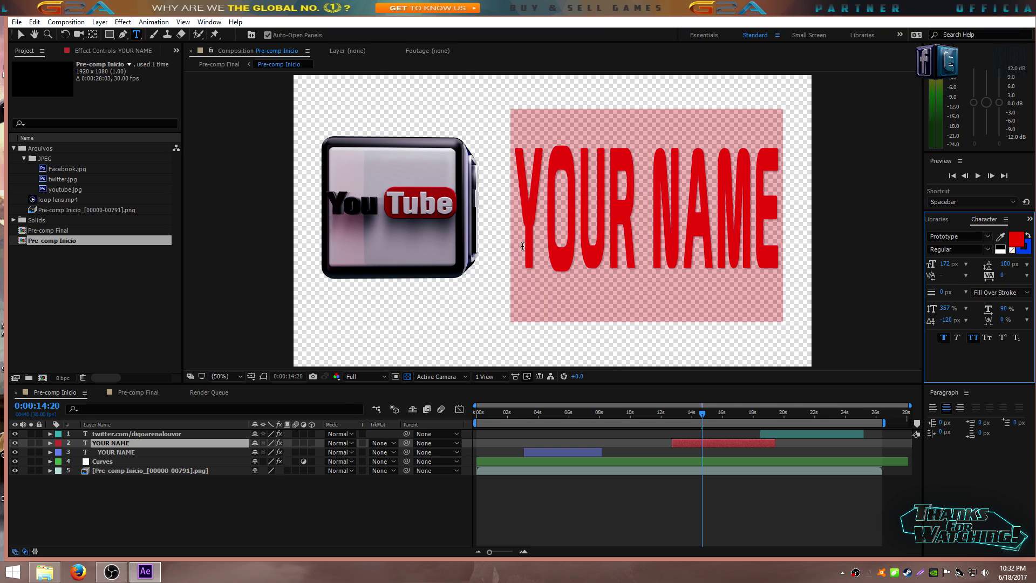
click(580, 253)
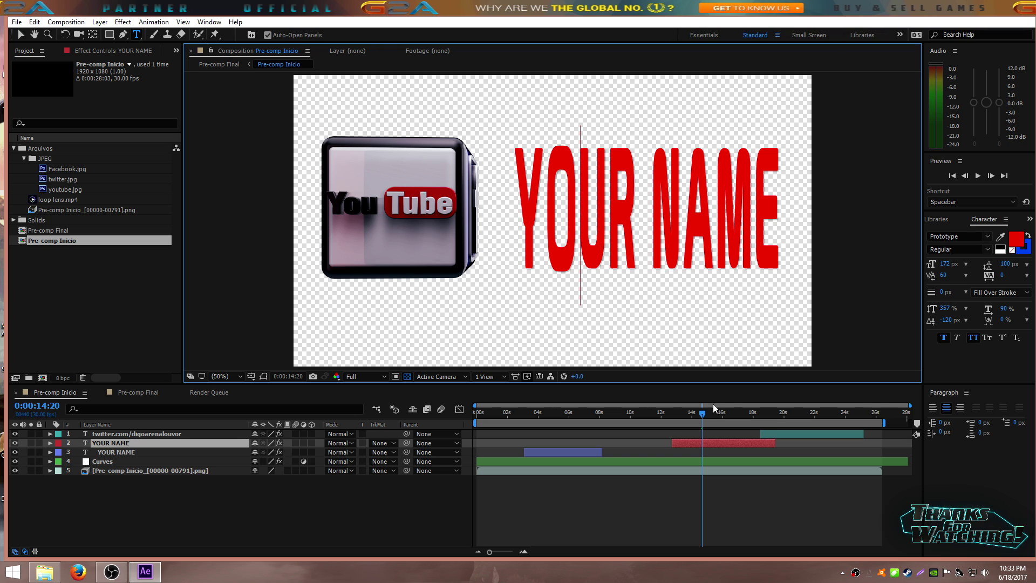
Preview the animation from 0:00:11:06, then select the Twitter web address layer.
drag(703, 415, 649, 416)
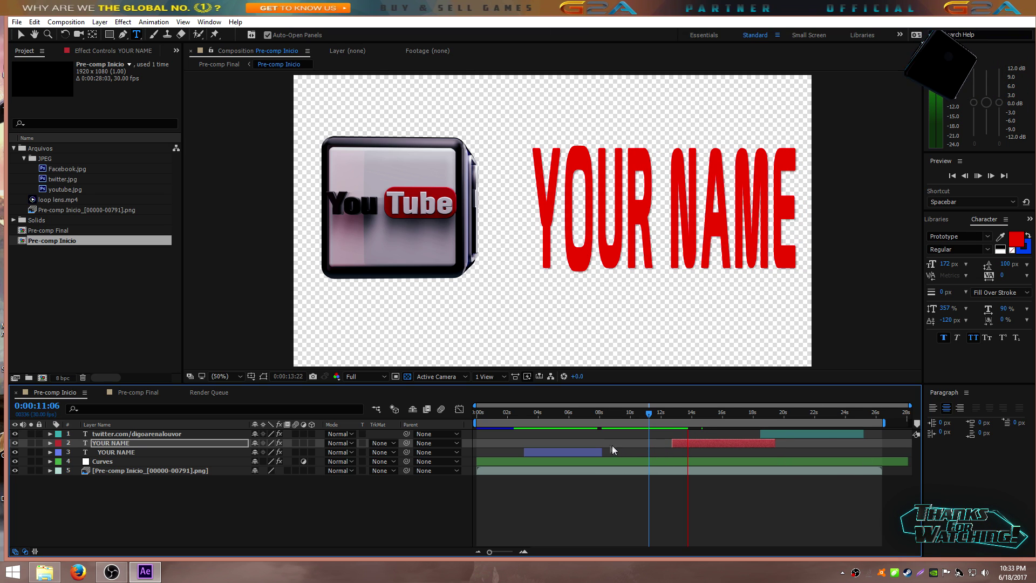
key(space)
click(113, 434)
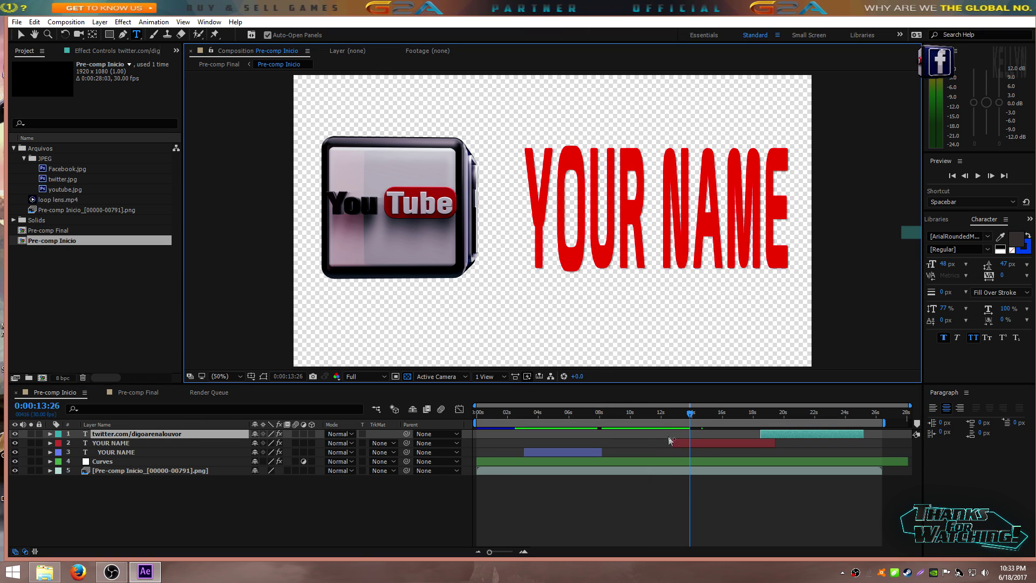
Replace the twitter.com address text with YOUR NAME and select the new text.
drag(697, 412, 778, 415)
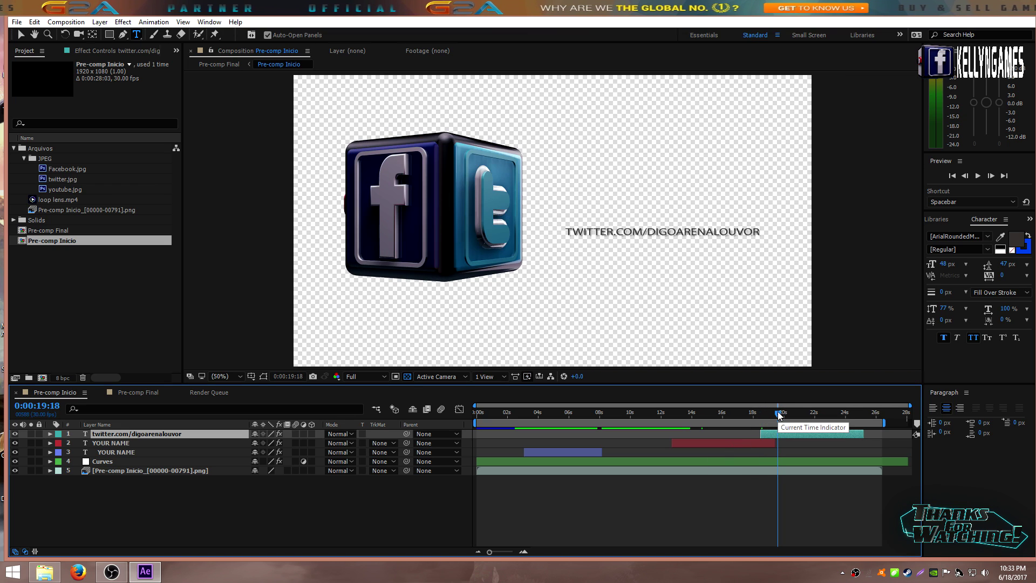
double_click(174, 433)
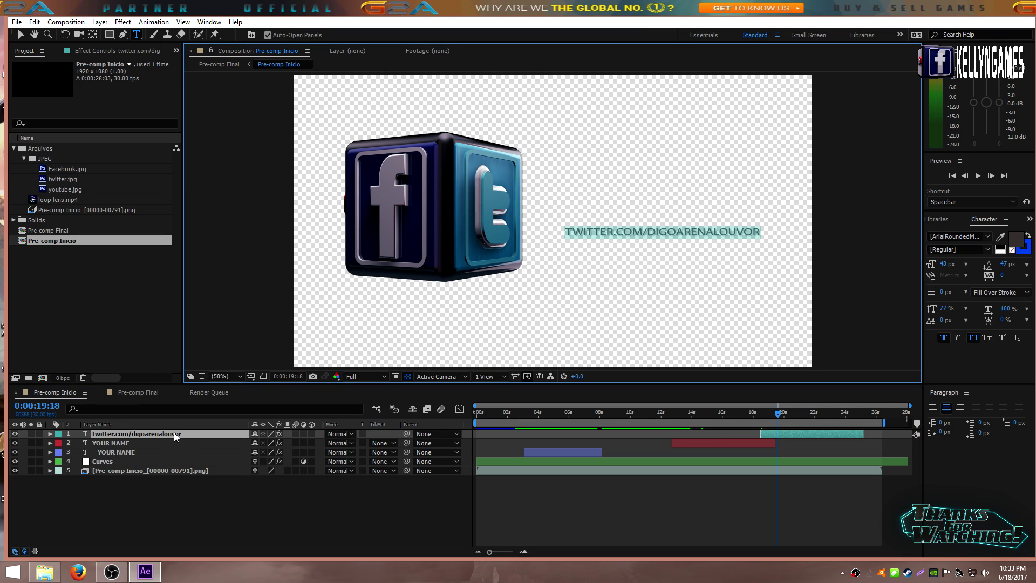
key(BackSpace)
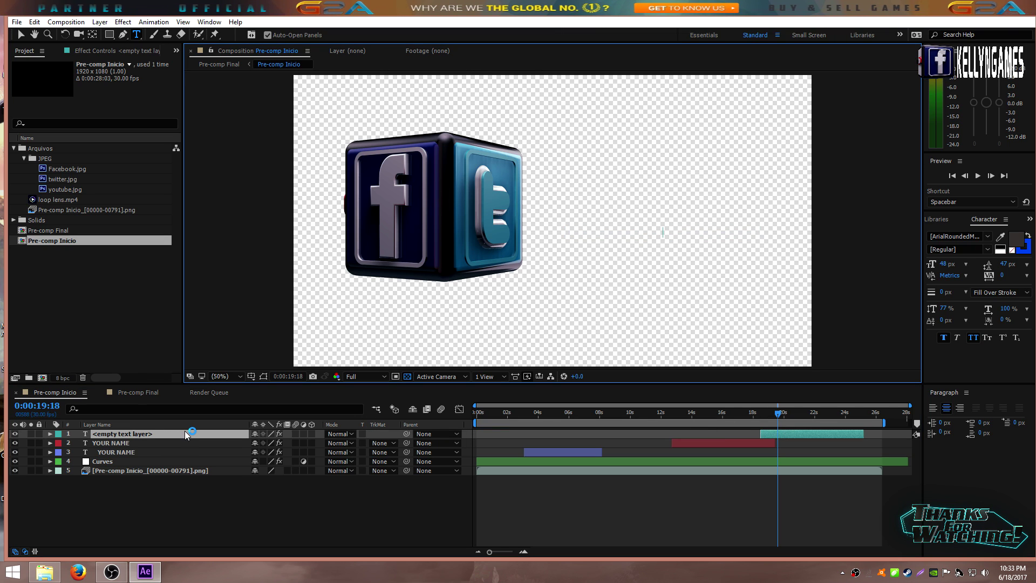
text(YOUR NAME)
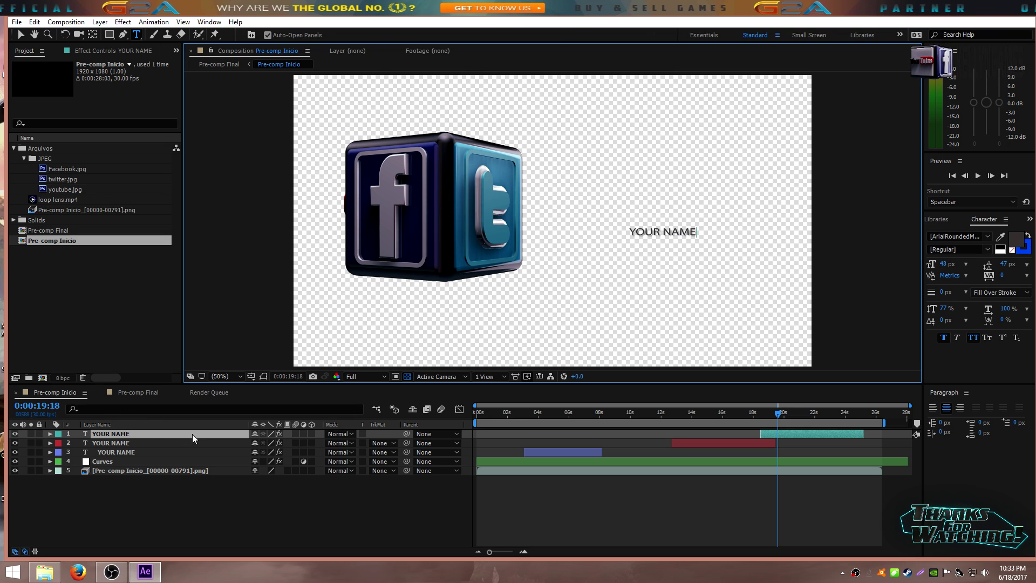
key(ctrl+a)
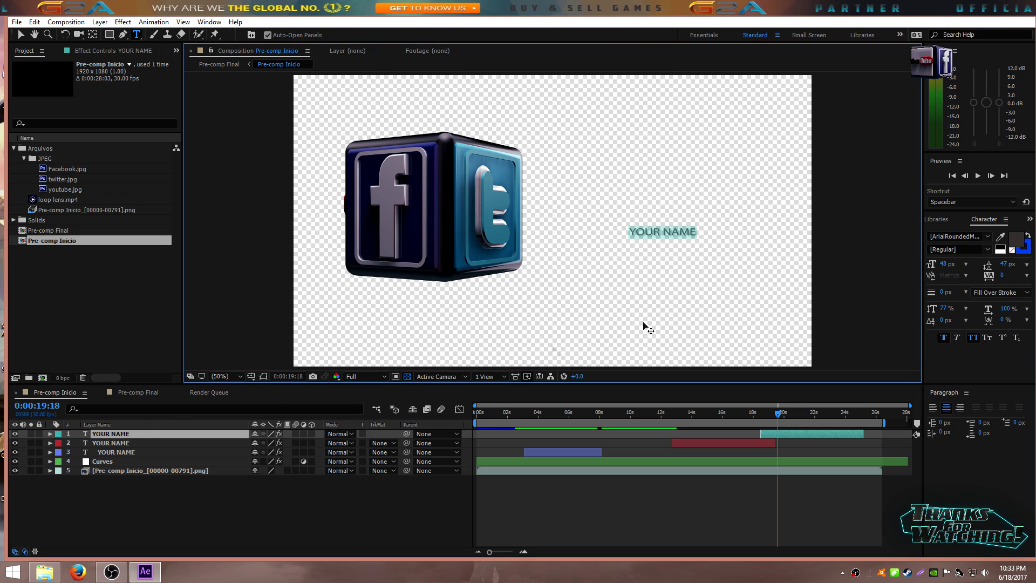
click(962, 235)
Apply the Prototype font to the new YOUR NAME text.
text(Prototype)
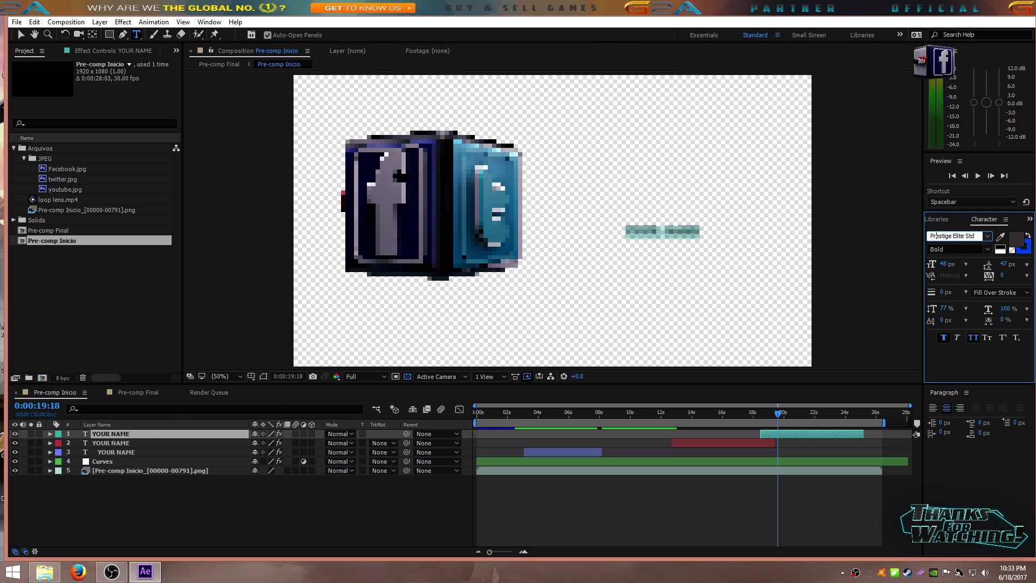
key(Return)
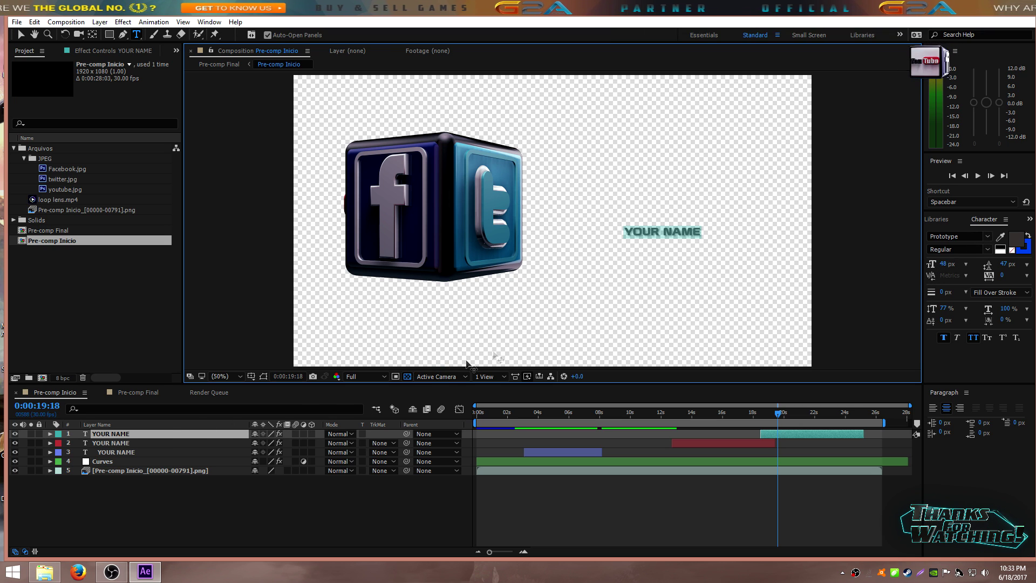
click(118, 452)
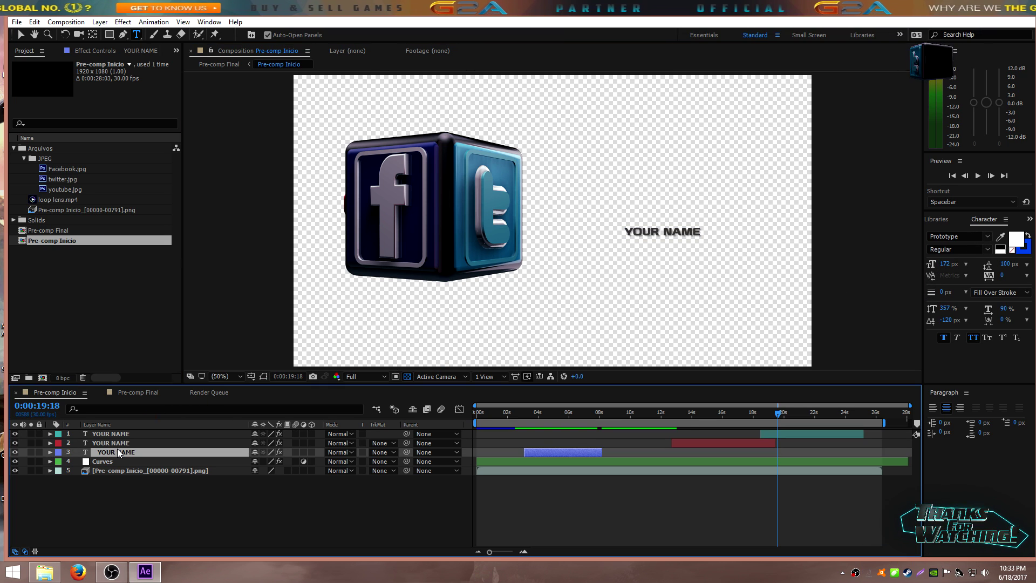
click(118, 435)
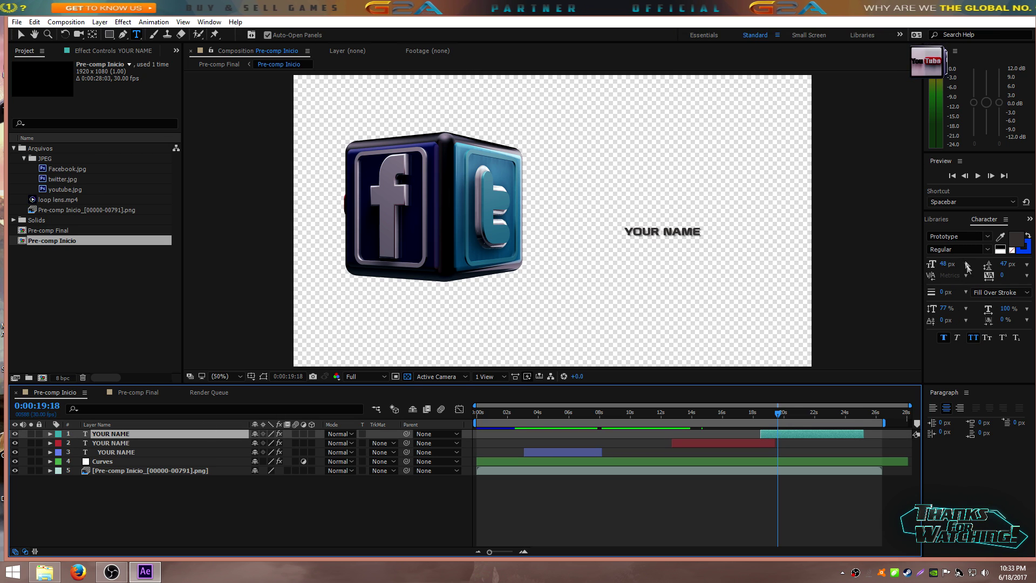
Change the font size from 48 to 172 px to match the original title.
click(946, 264)
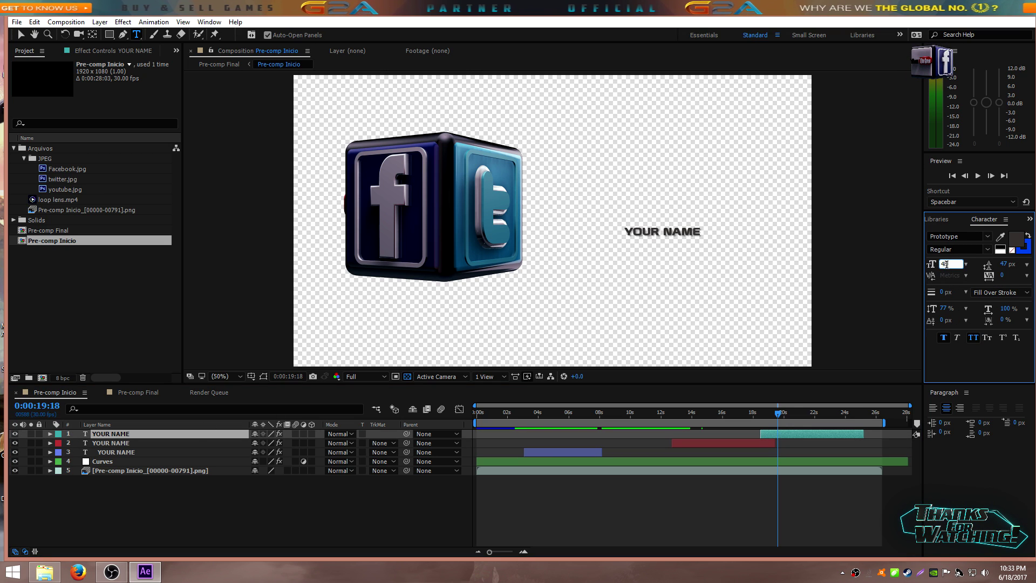
click(904, 286)
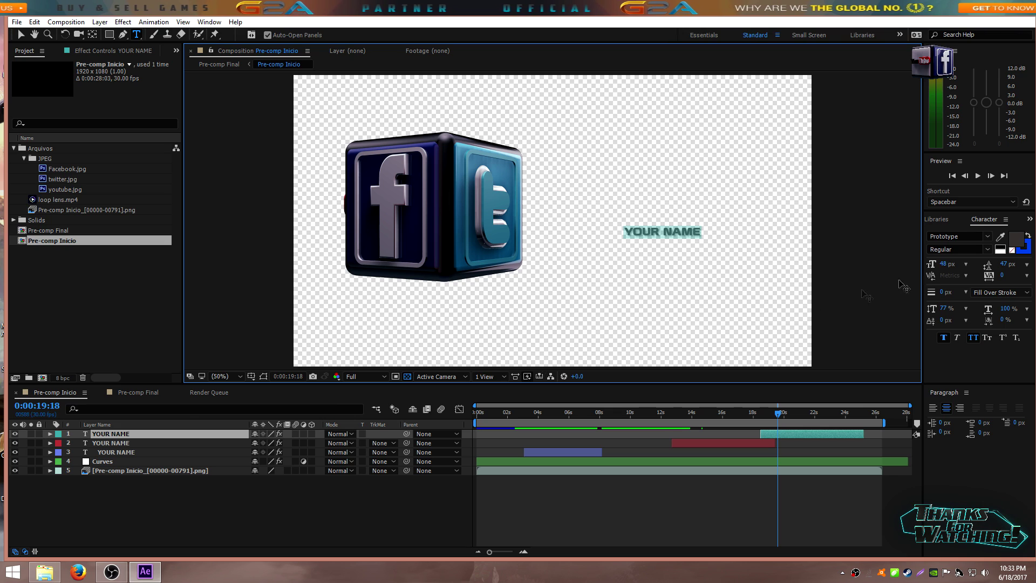
click(949, 263)
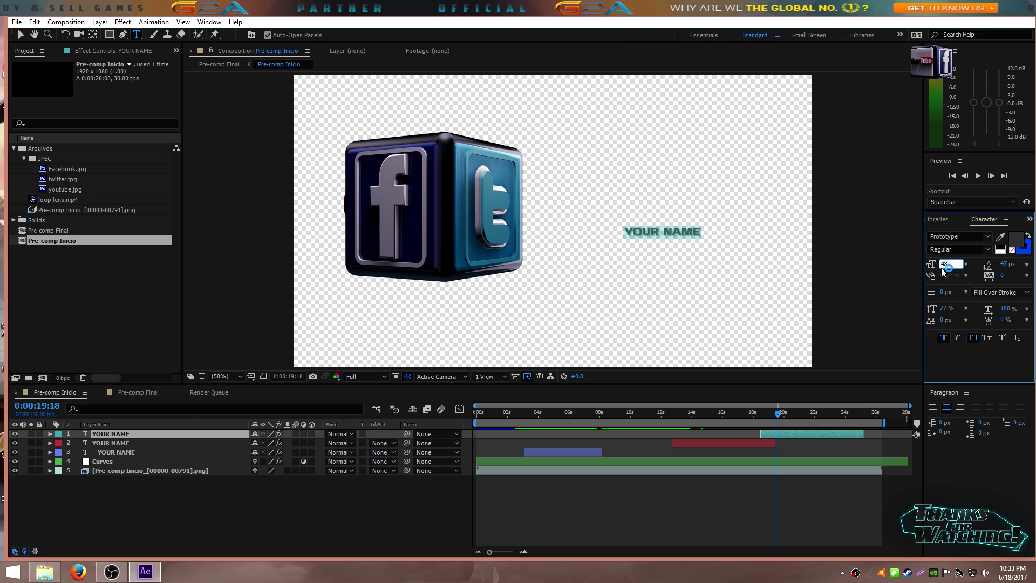
key(BackSpace)
text(70)
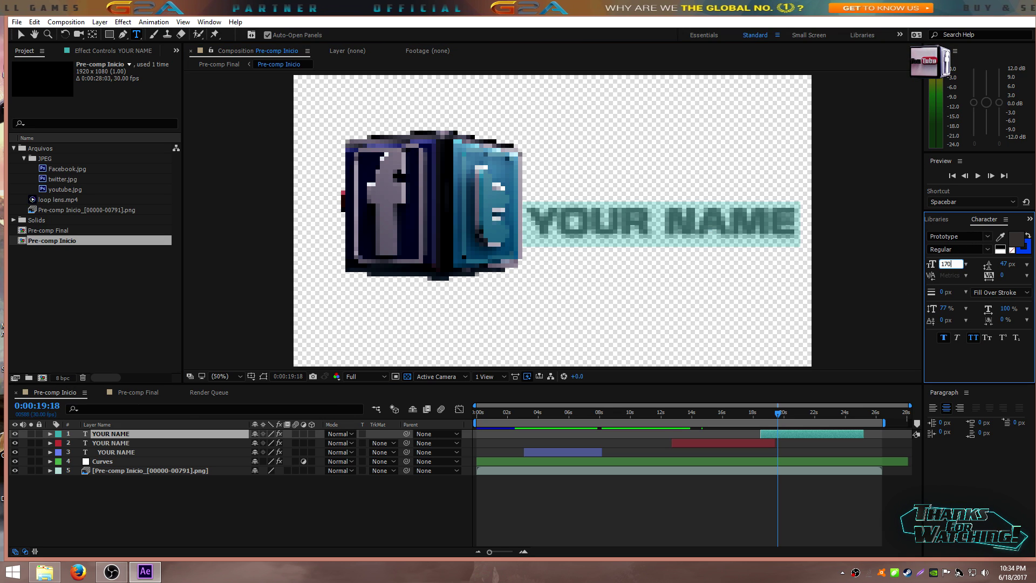
key(BackSpace)
text(2)
click(877, 303)
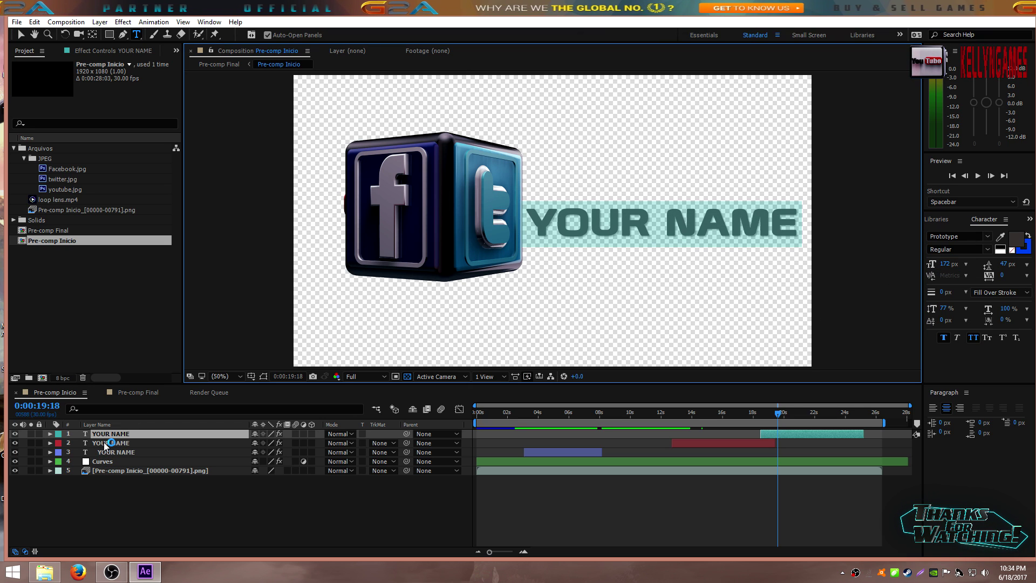
click(113, 452)
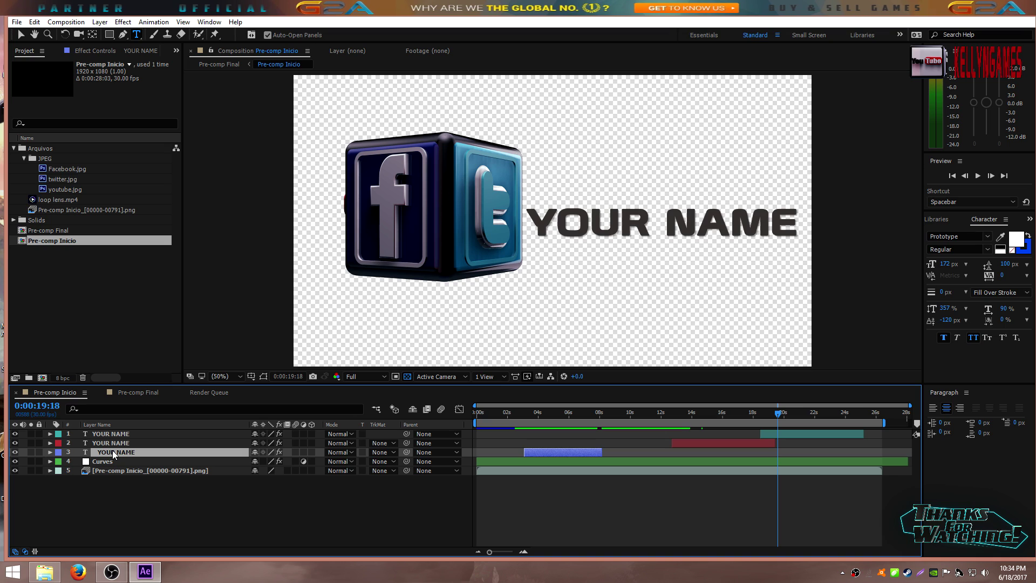
Give the new YOUR NAME text 357% vertical scale, checking it against the original layer.
double_click(112, 452)
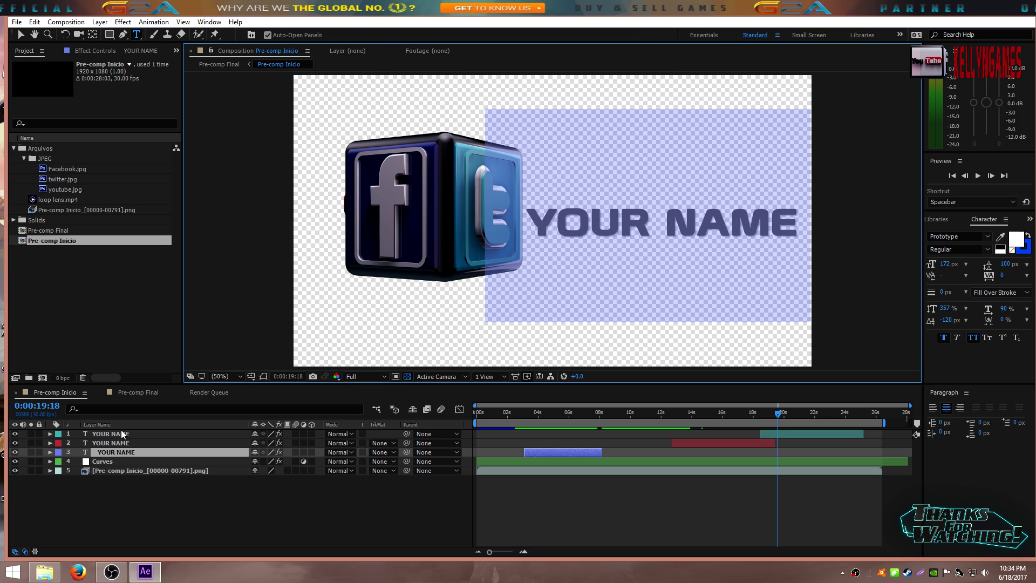
double_click(121, 434)
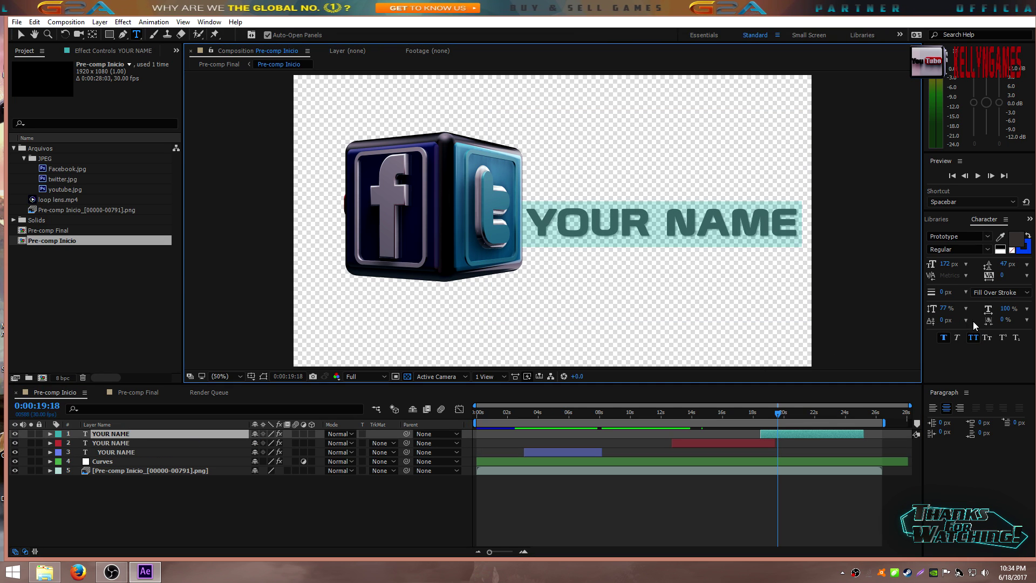
click(945, 308)
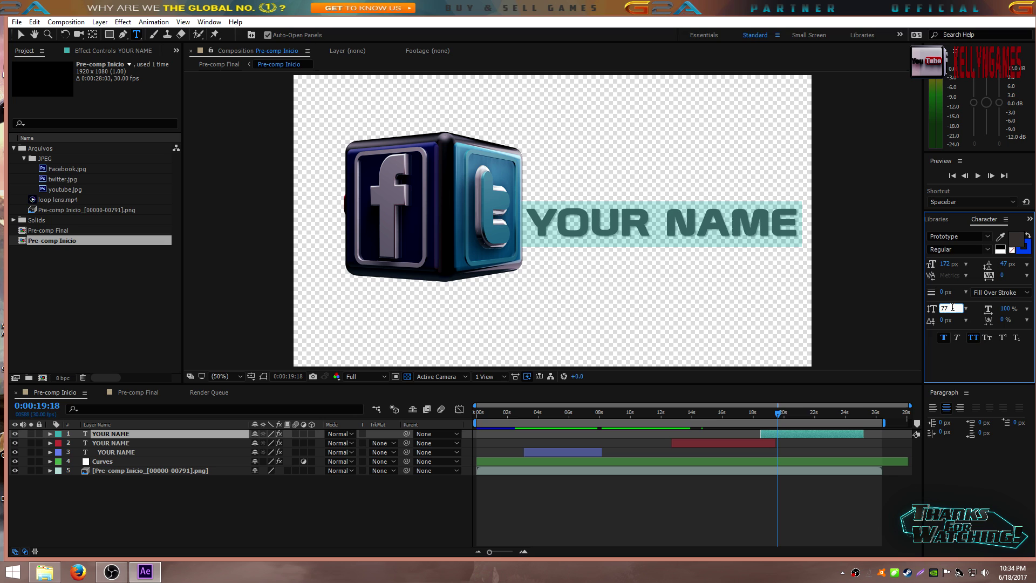
text(357)
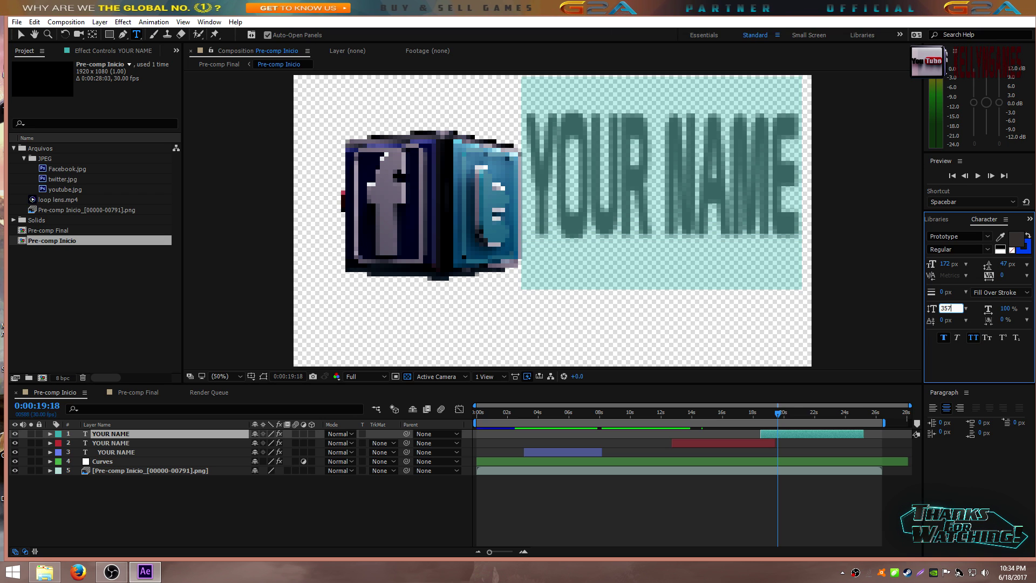
key(Return)
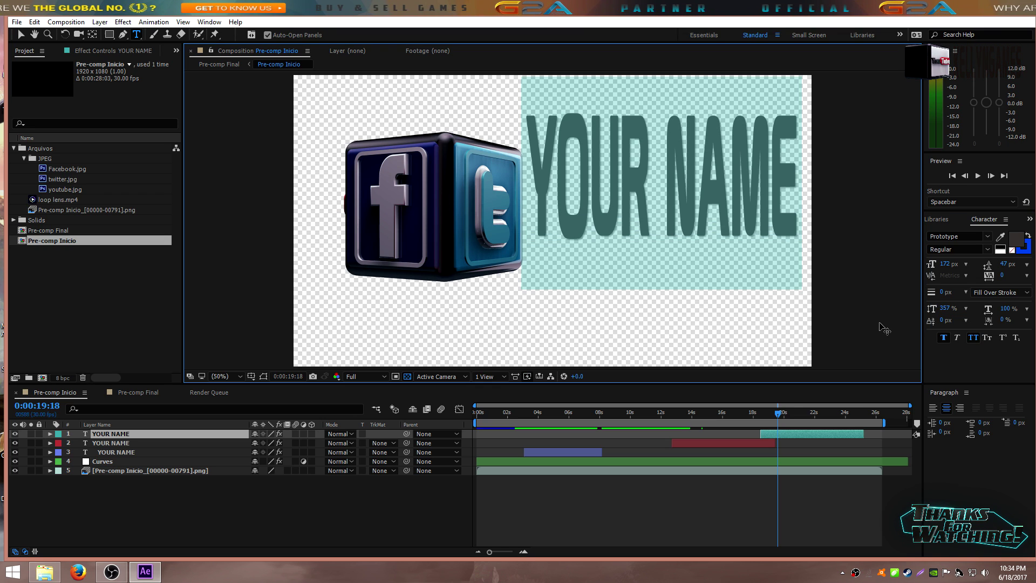
click(114, 452)
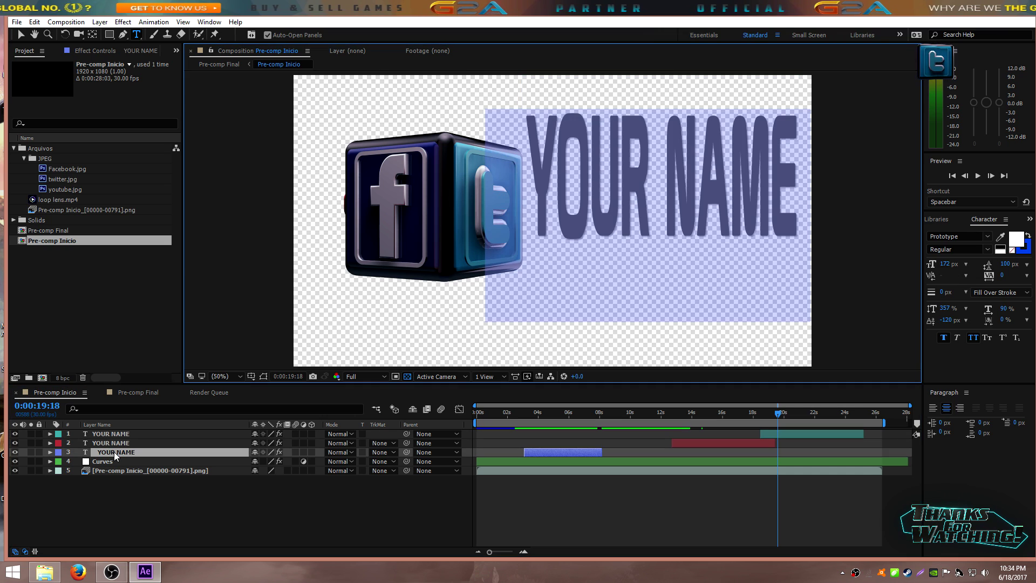
click(111, 425)
click(111, 434)
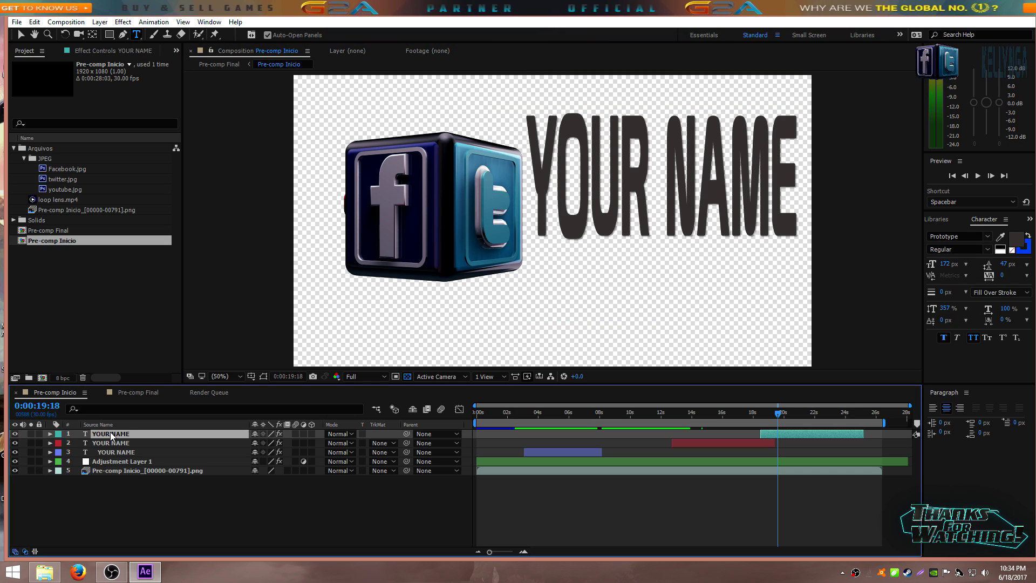
Set the new text's baseline shift to -120 px.
double_click(111, 434)
click(941, 322)
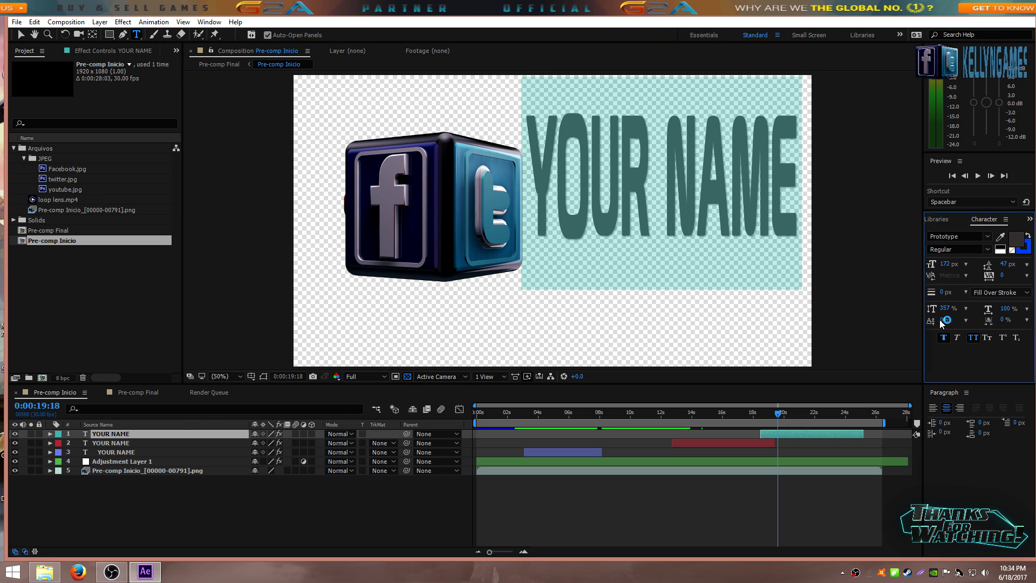
click(944, 321)
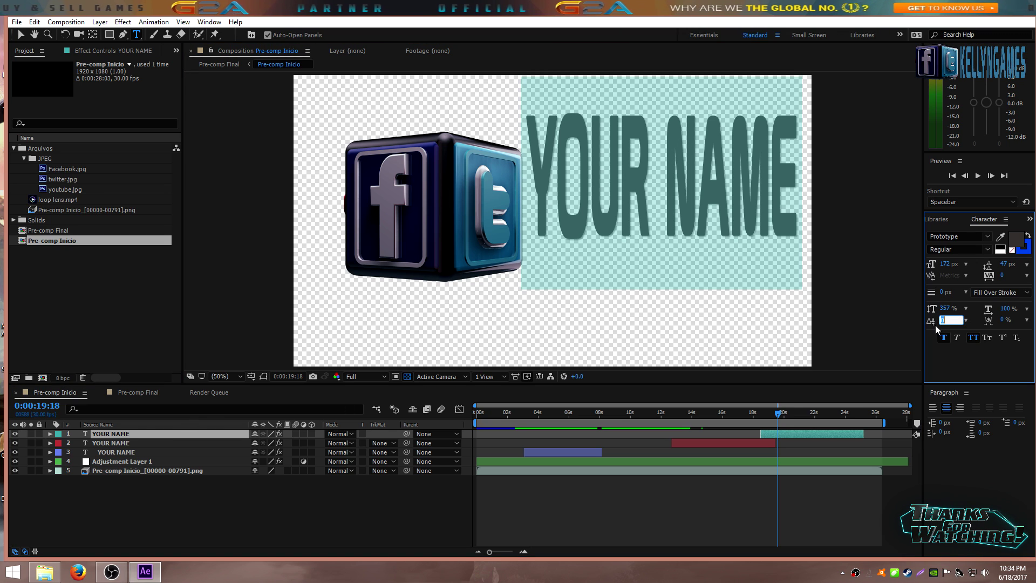
text(-120)
key(Return)
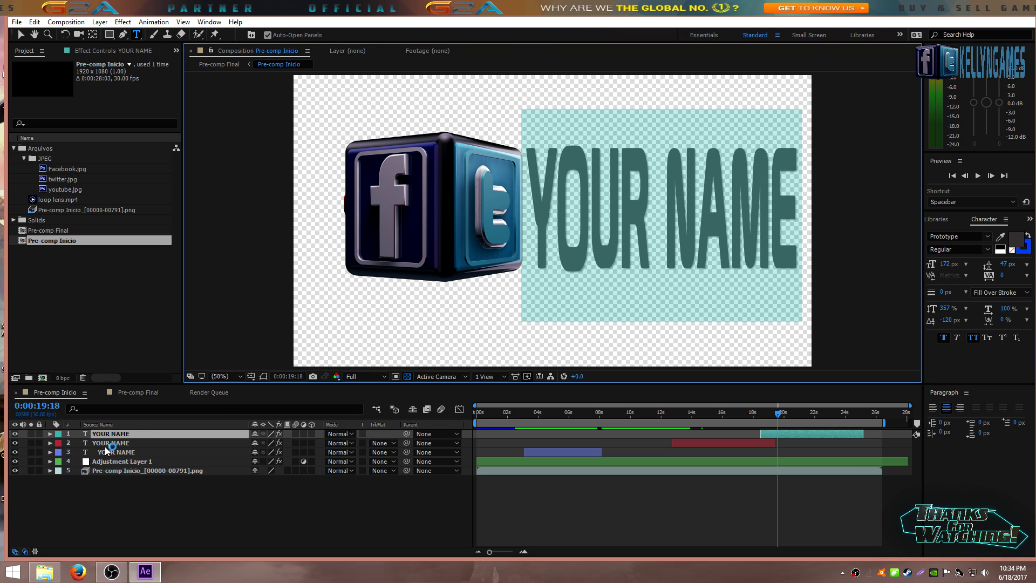
Set the top YOUR NAME layer's leading to 100 px and horizontal scale to 90%.
click(108, 452)
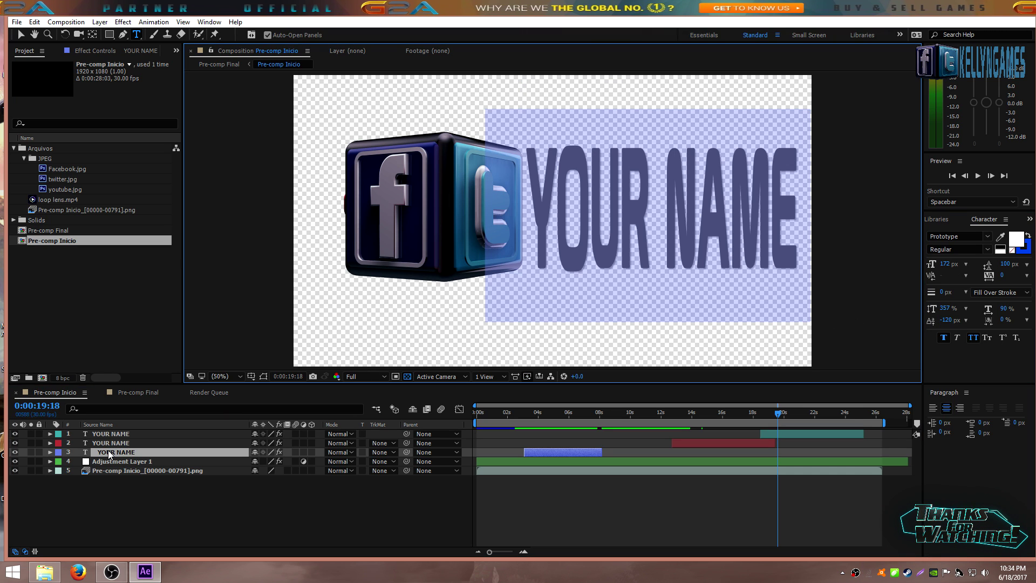
click(114, 433)
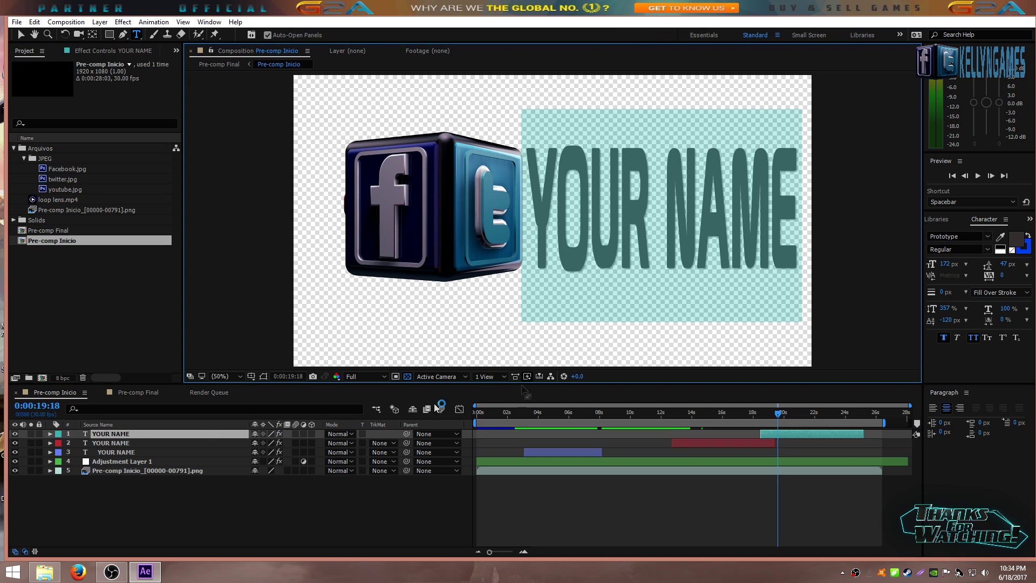
click(1004, 264)
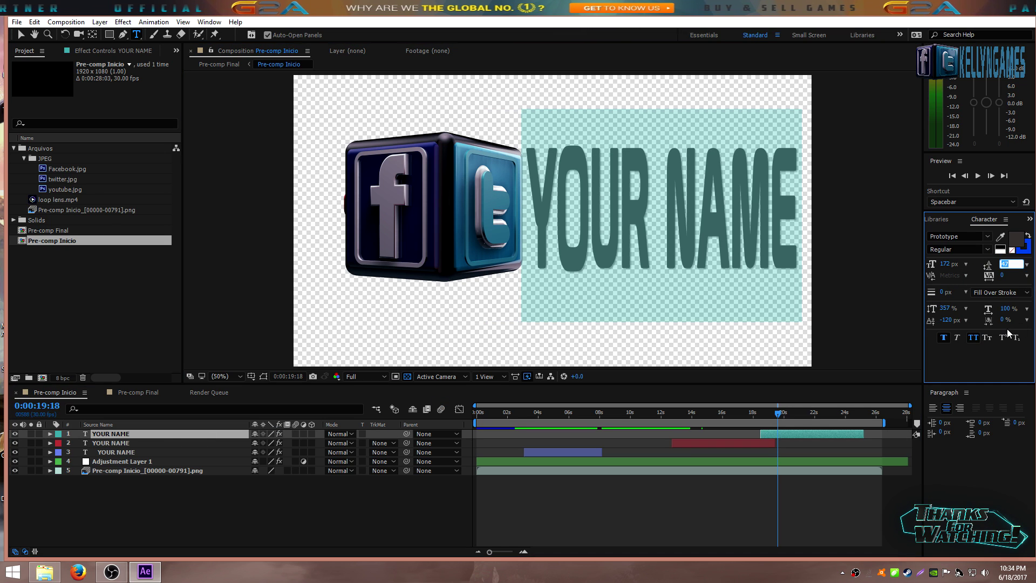
text(100)
click(1007, 309)
text(90)
key(Return)
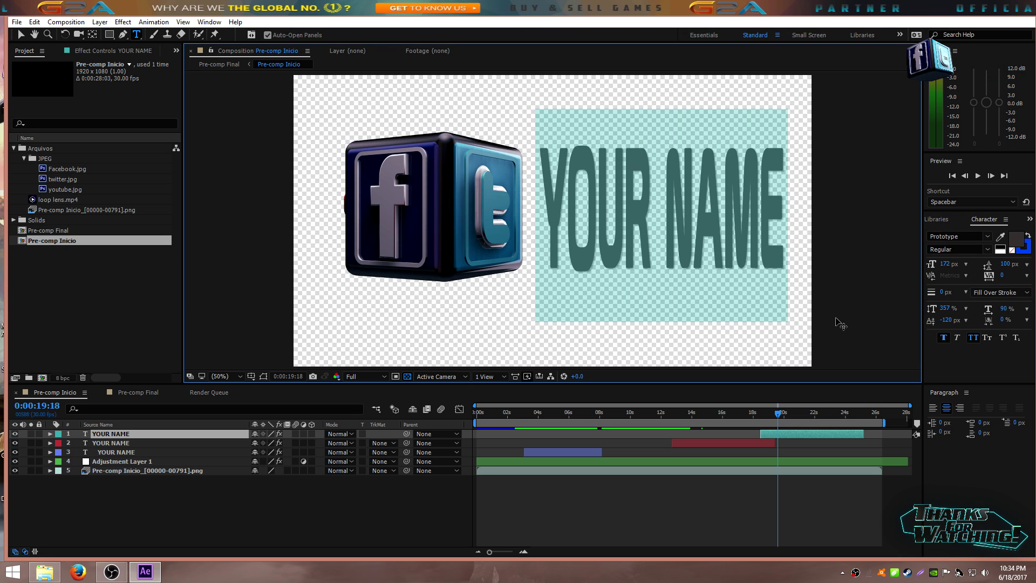
key(Left)
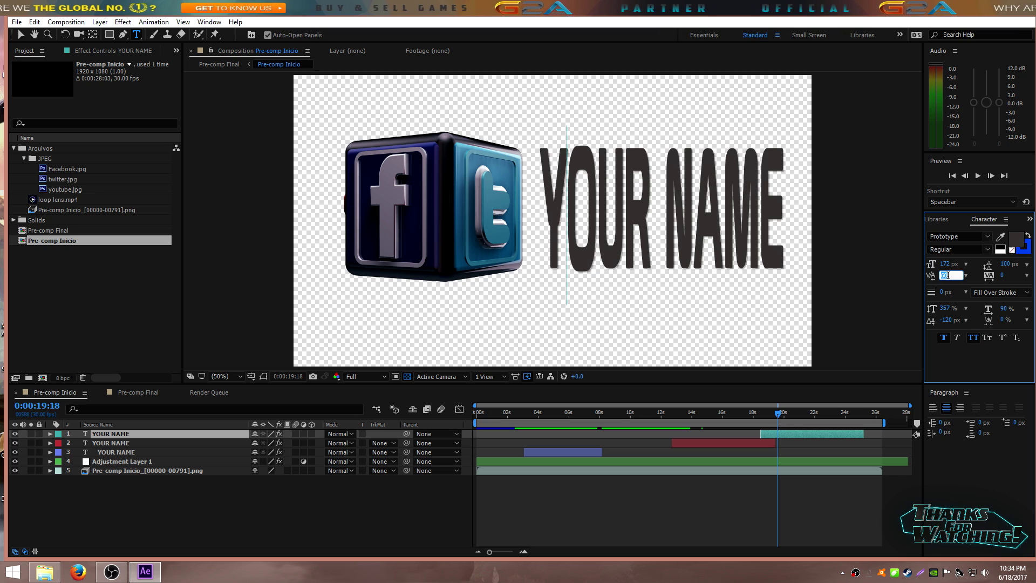
Apply 60 kerning between U and R and after R.
text(60)
click(616, 219)
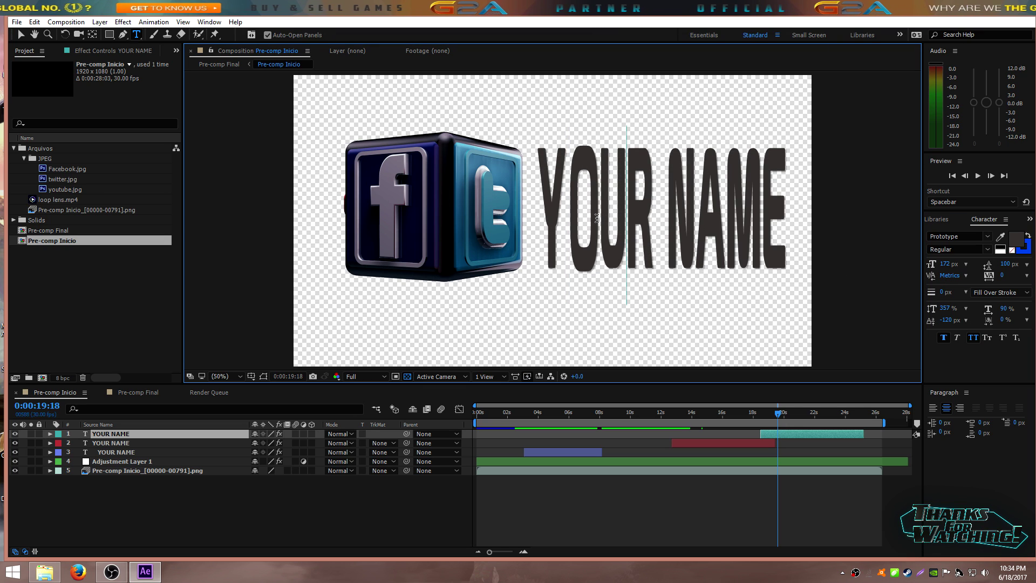
click(950, 277)
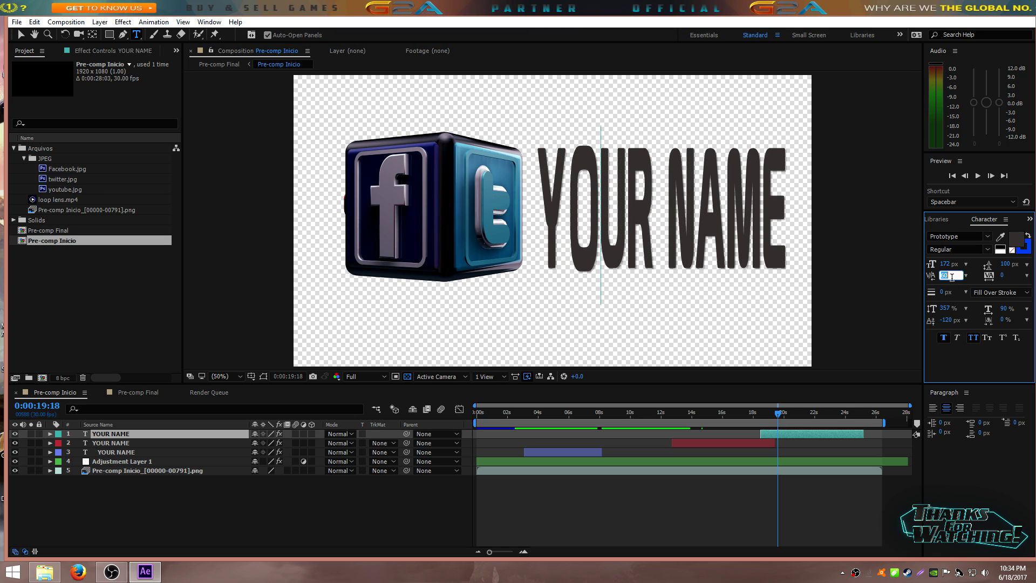
text(60)
click(630, 192)
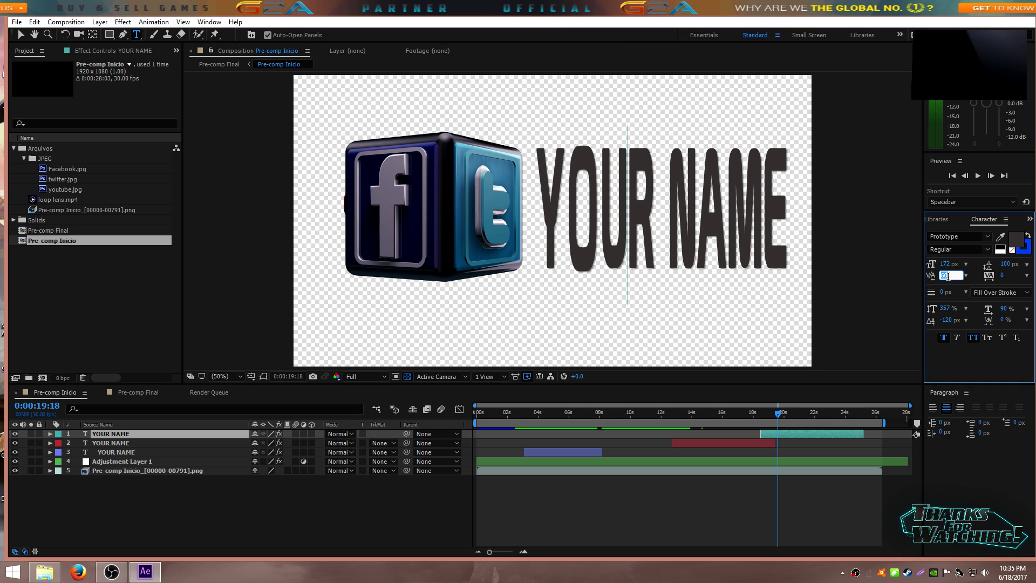
click(696, 191)
click(659, 196)
click(948, 275)
text(60)
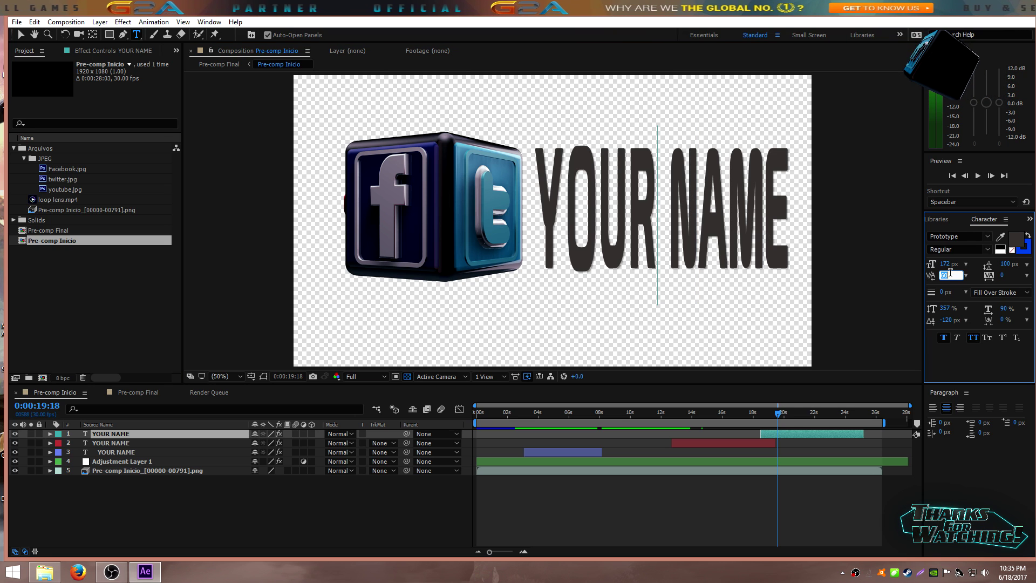
key(Return)
Apply 60 kerning between N–A, A–M and M–E, then select all of YOUR NAME.
click(700, 209)
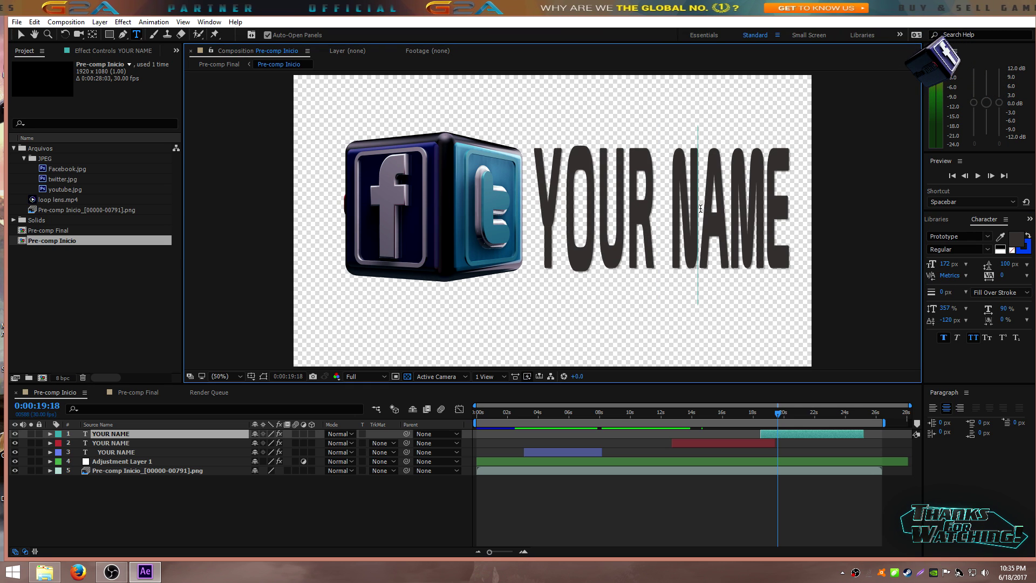
click(951, 277)
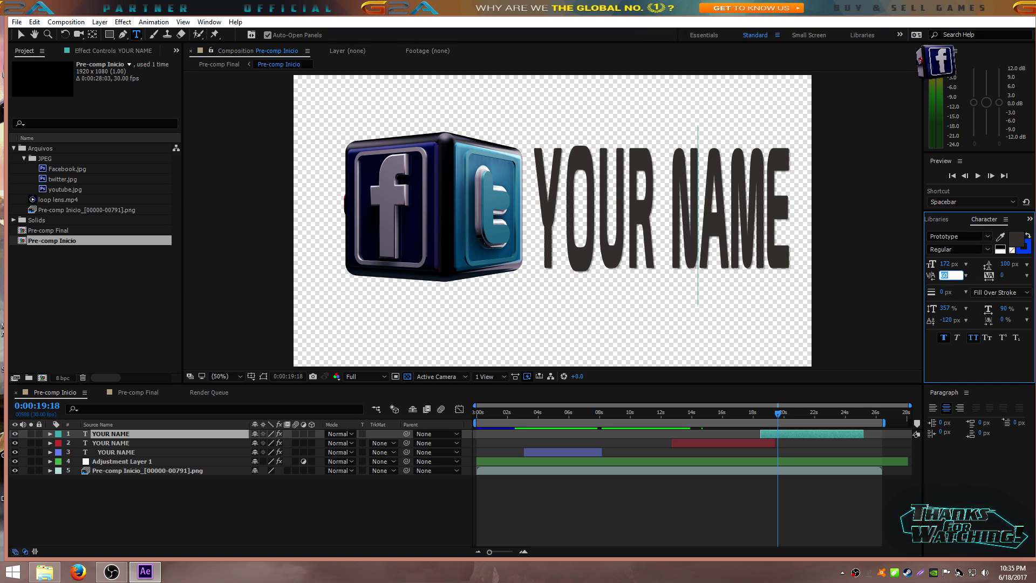
key(Return)
click(730, 215)
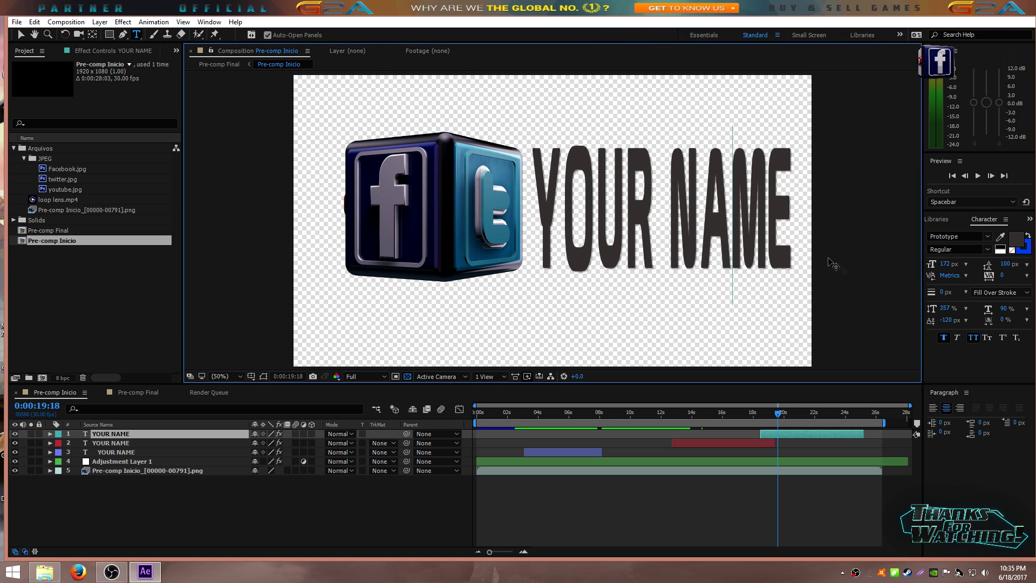
click(960, 278)
text(60)
key(Return)
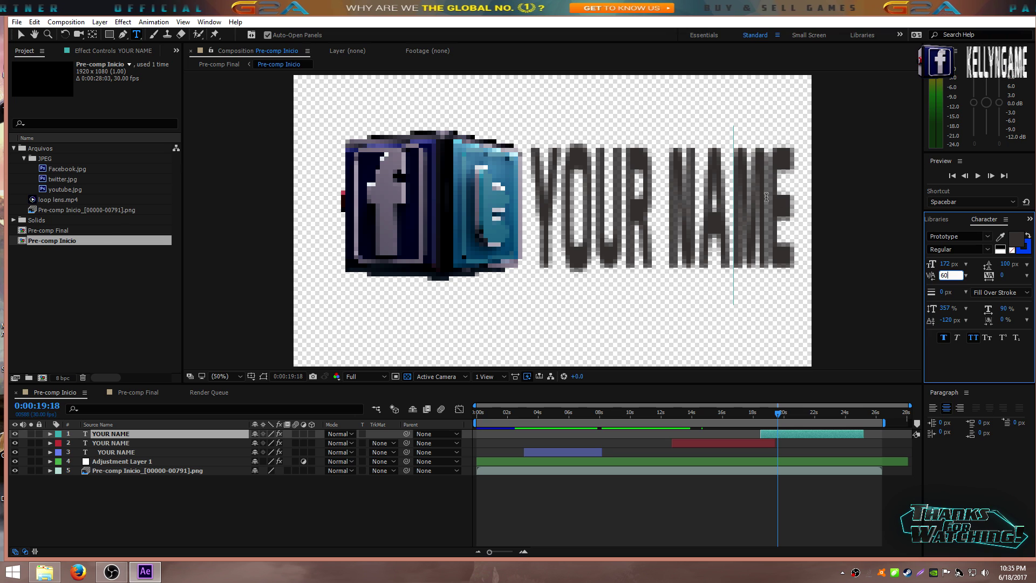
click(764, 196)
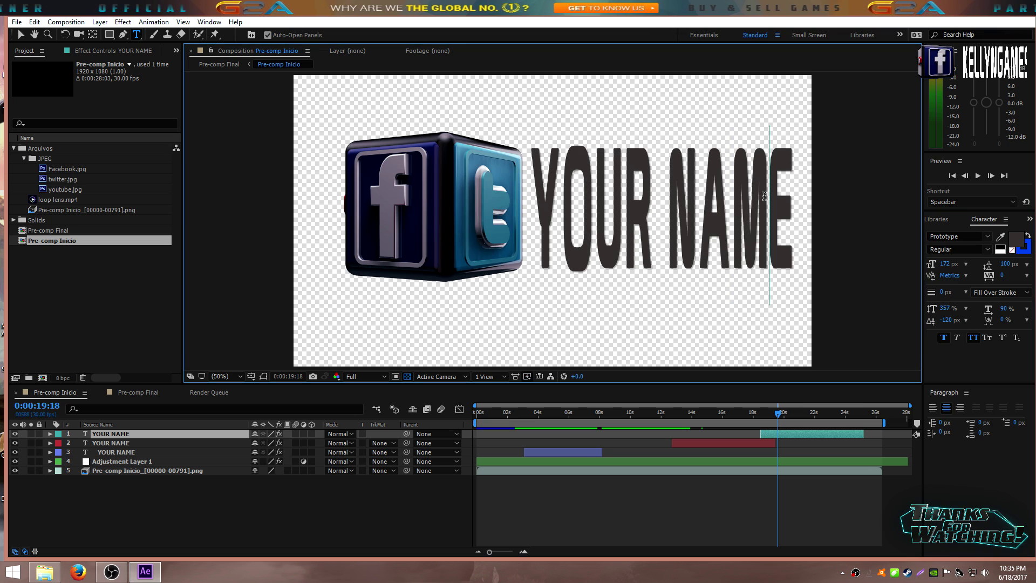
click(950, 276)
text(60)
key(Return)
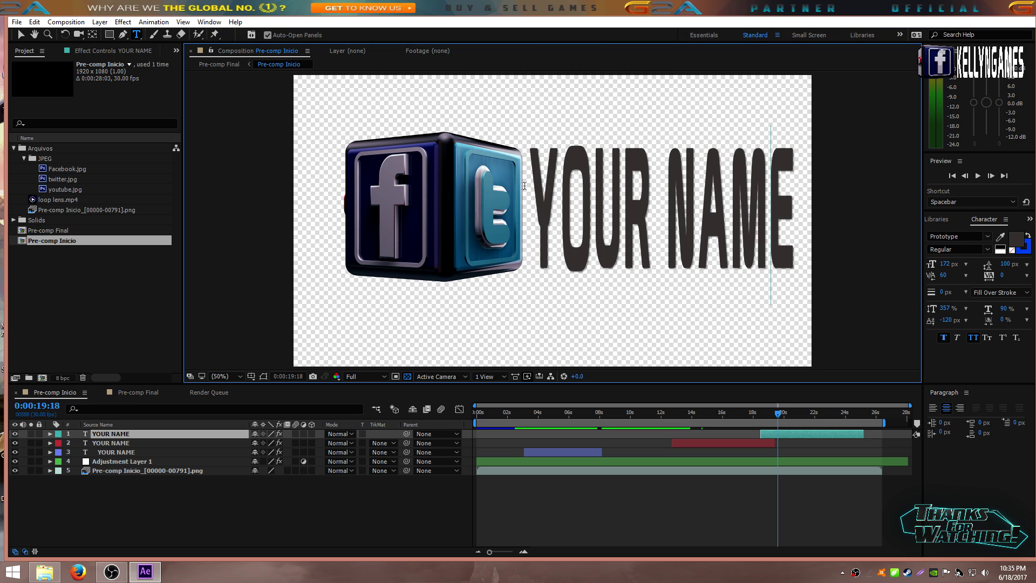
shift+click(748, 196)
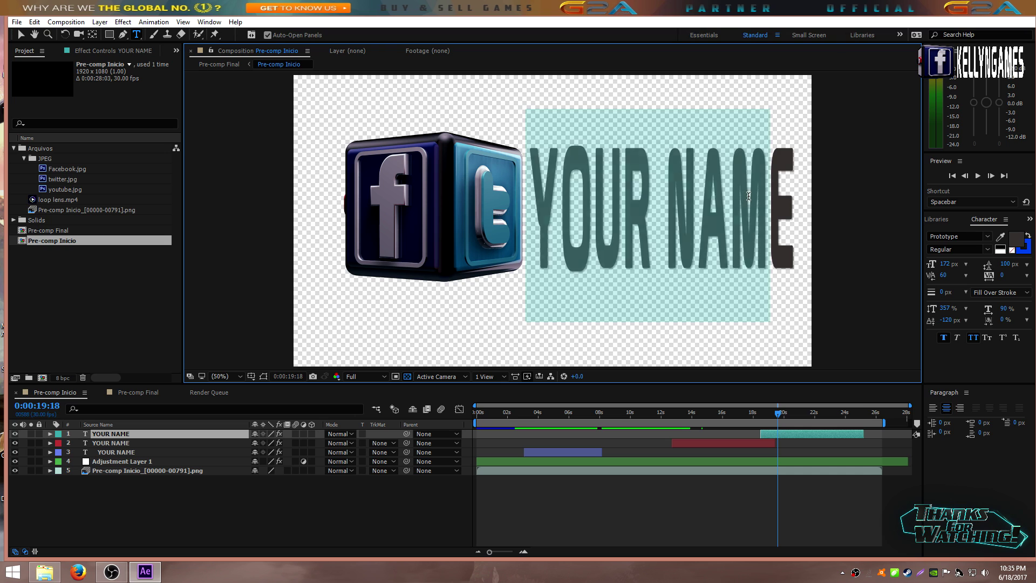
shift+click(791, 196)
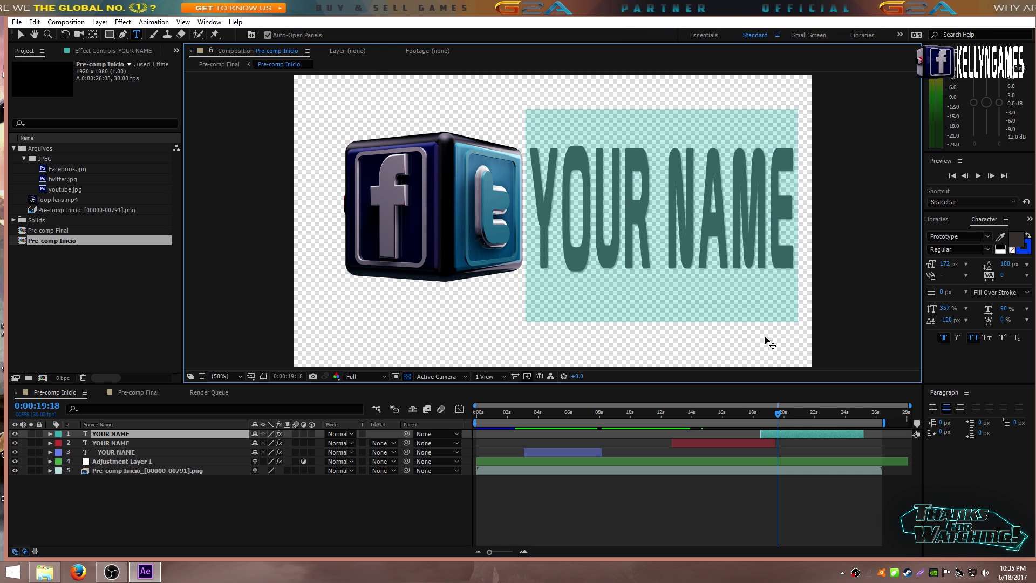
Fill the YOUR NAME text with steel blue 366F95 sampled from the Twitter cube.
click(1015, 241)
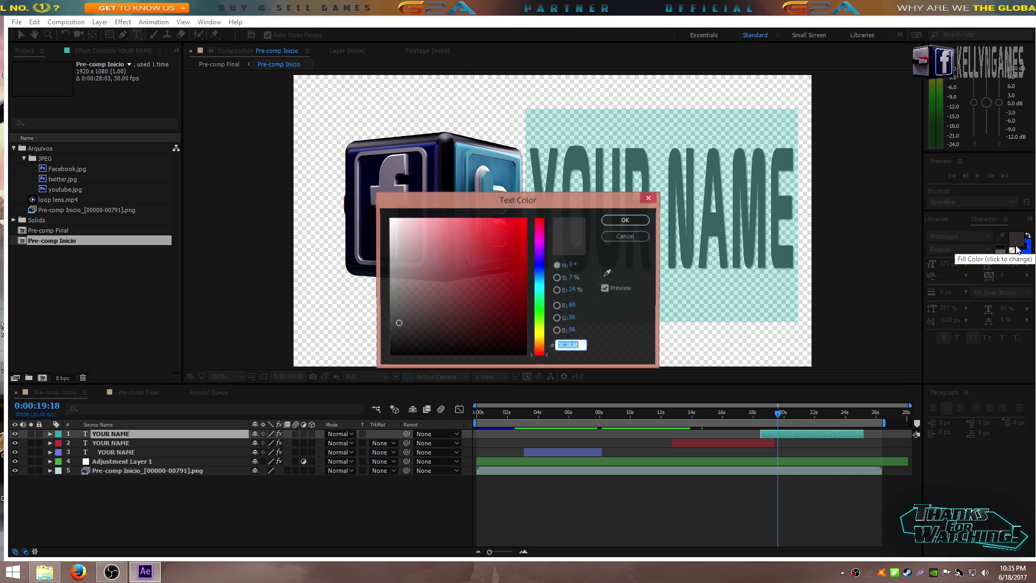
click(608, 273)
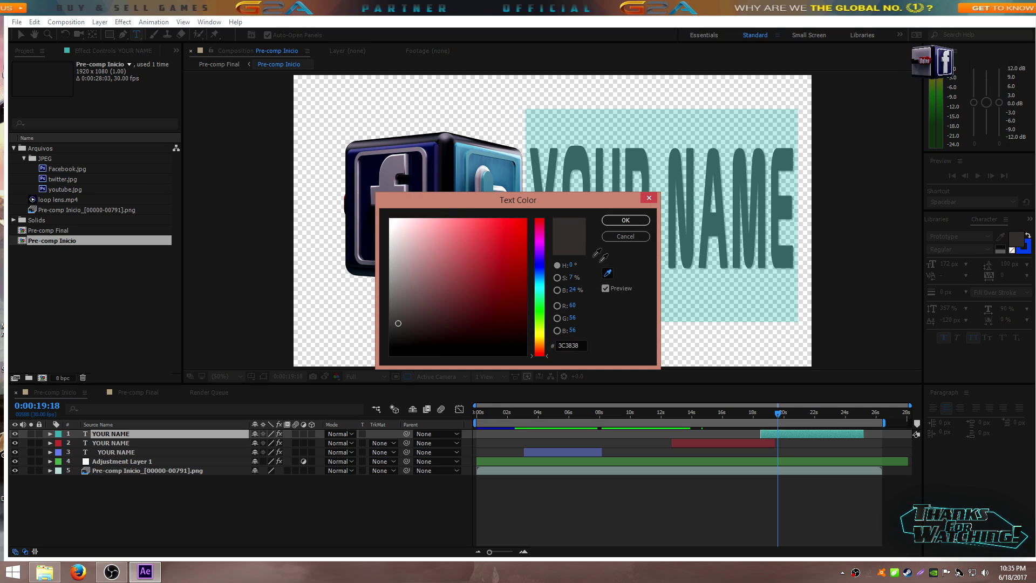
click(507, 172)
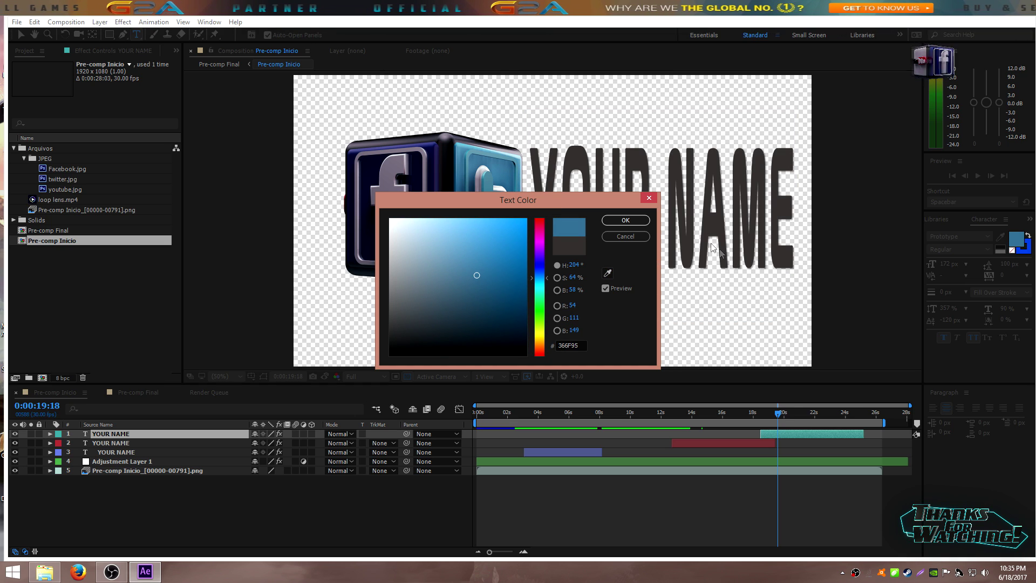
click(625, 220)
click(507, 281)
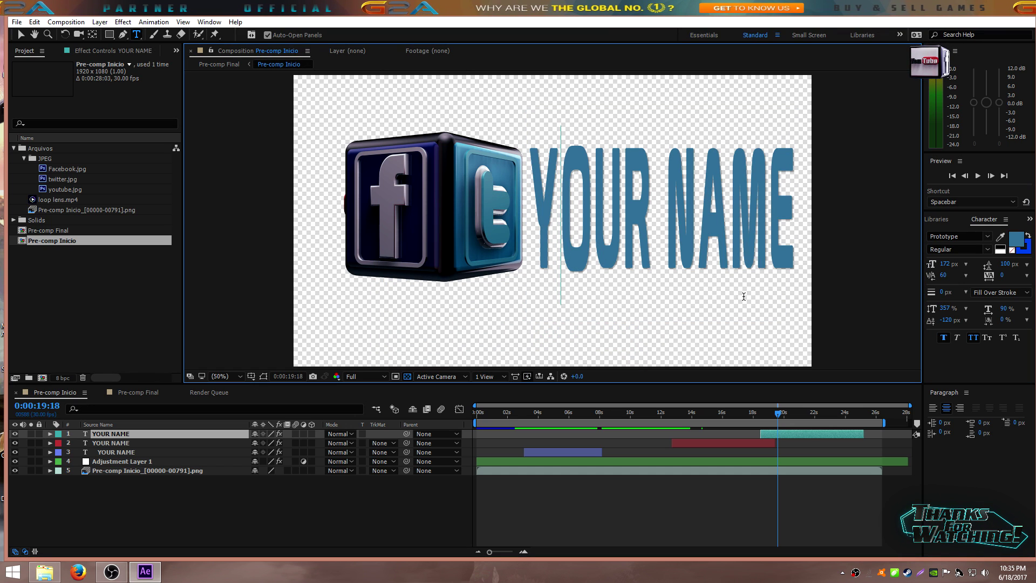
click(781, 417)
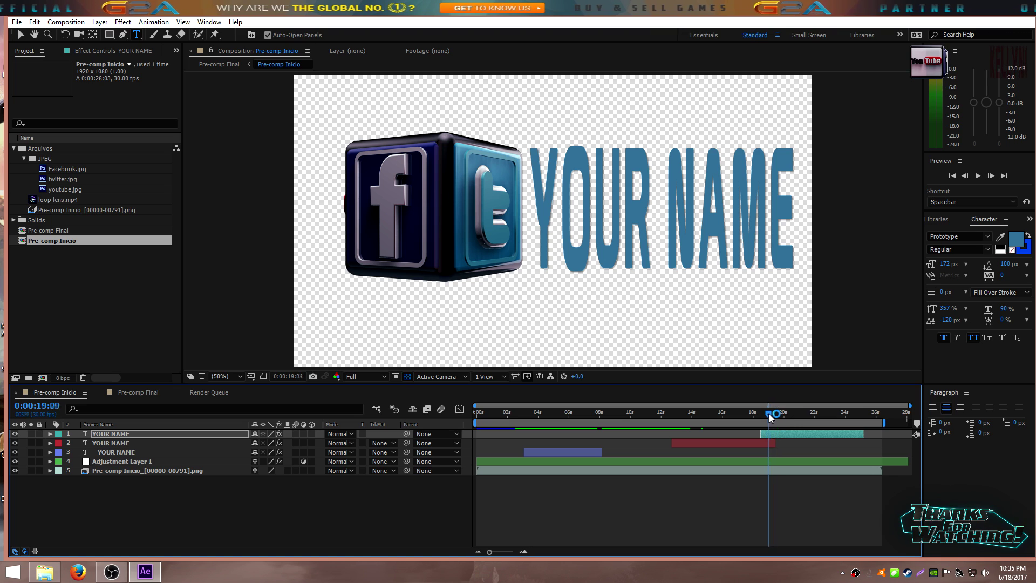
key(Caps_Lock)
key(Page_Up)
key(Page_Up)
key(Page_Up)
key(Caps_Lock)
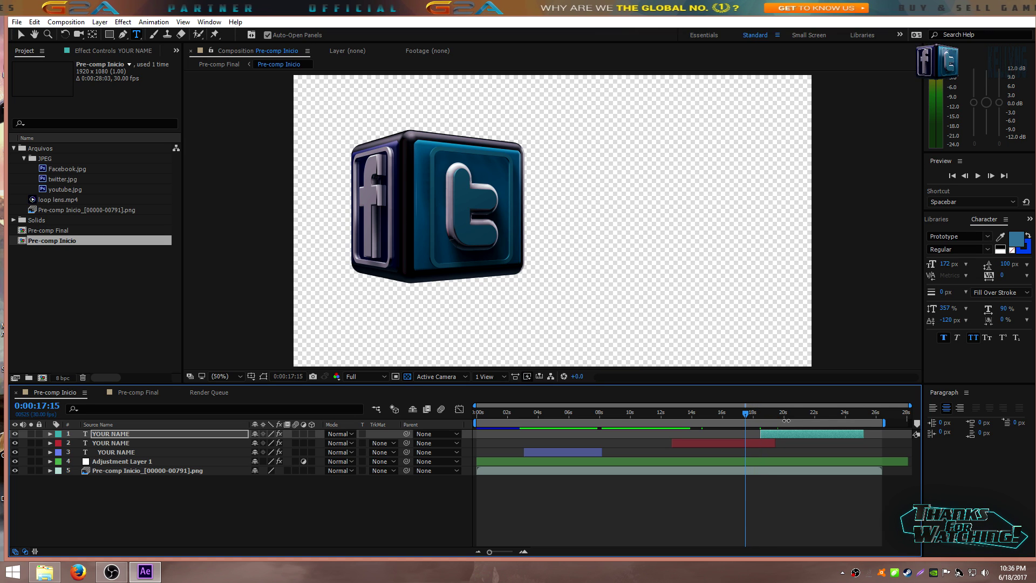
key(space)
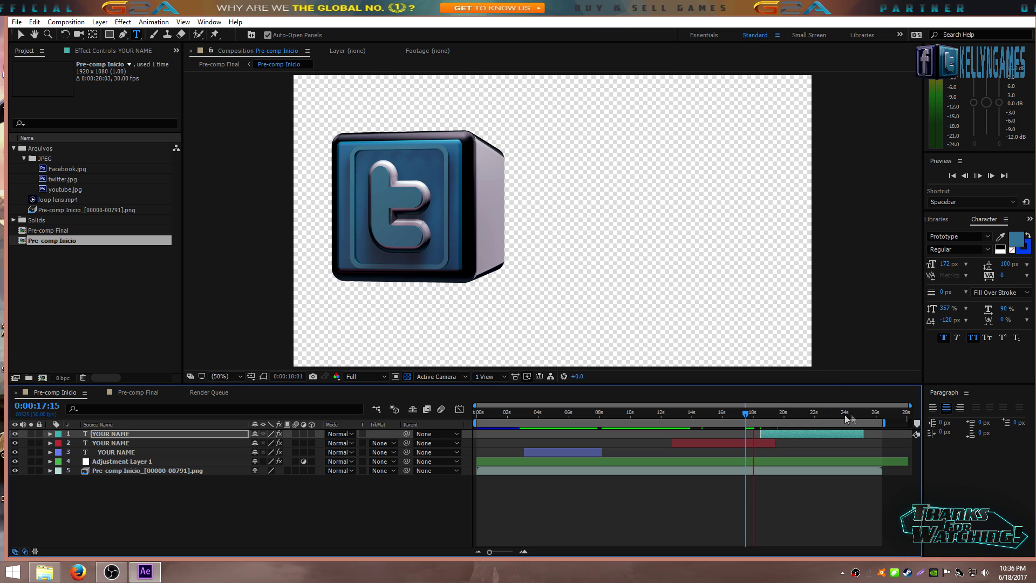
click(753, 413)
drag(757, 415, 766, 416)
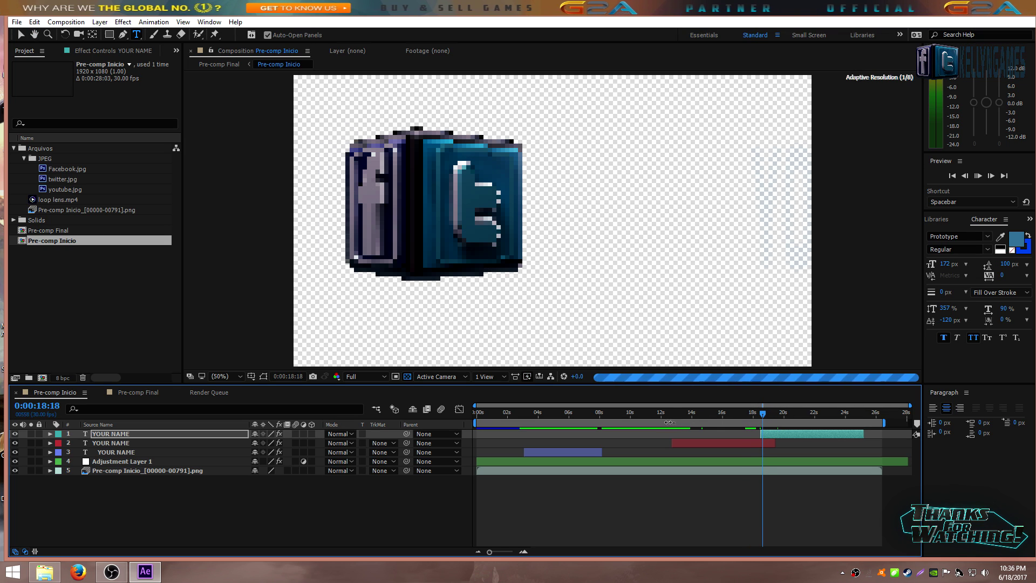
key(space)
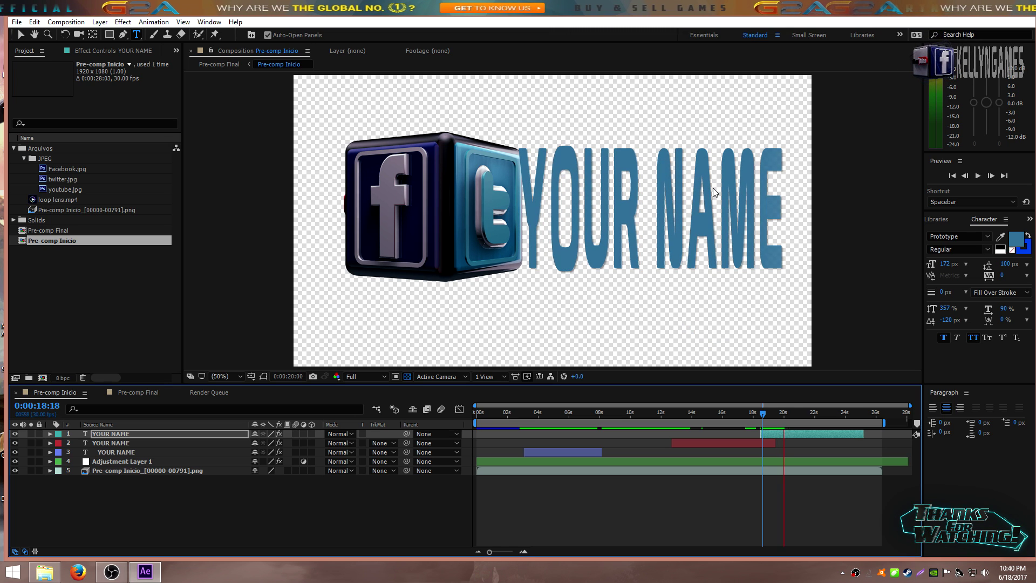
Preview the text animation and select the top YOUR NAME layer.
click(761, 414)
key(space)
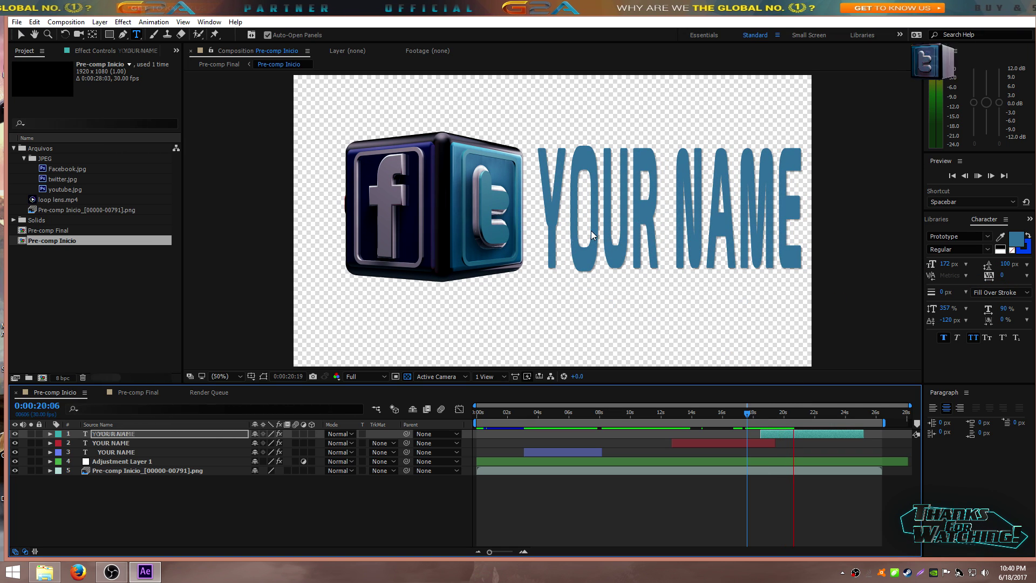
click(118, 435)
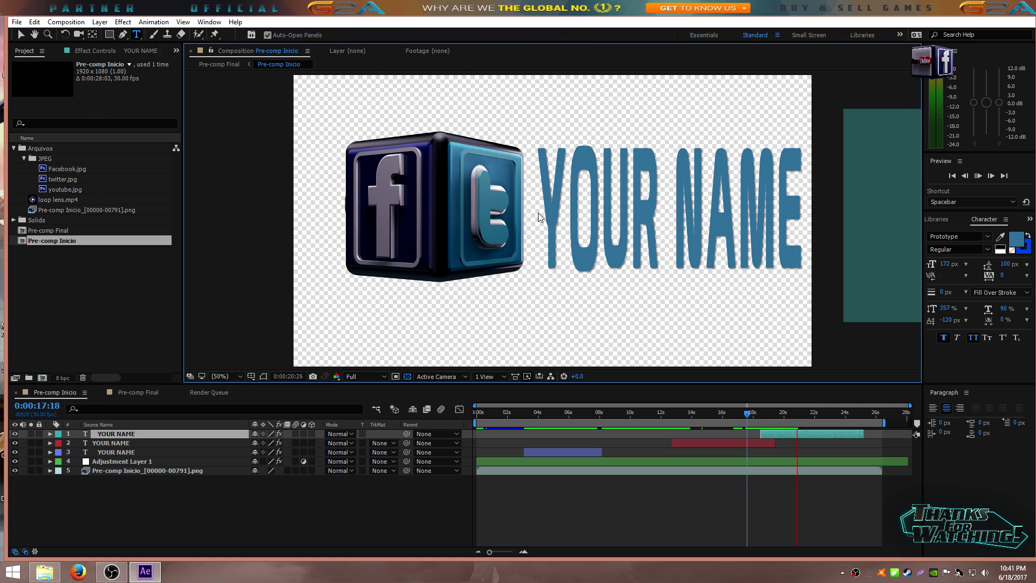
key(space)
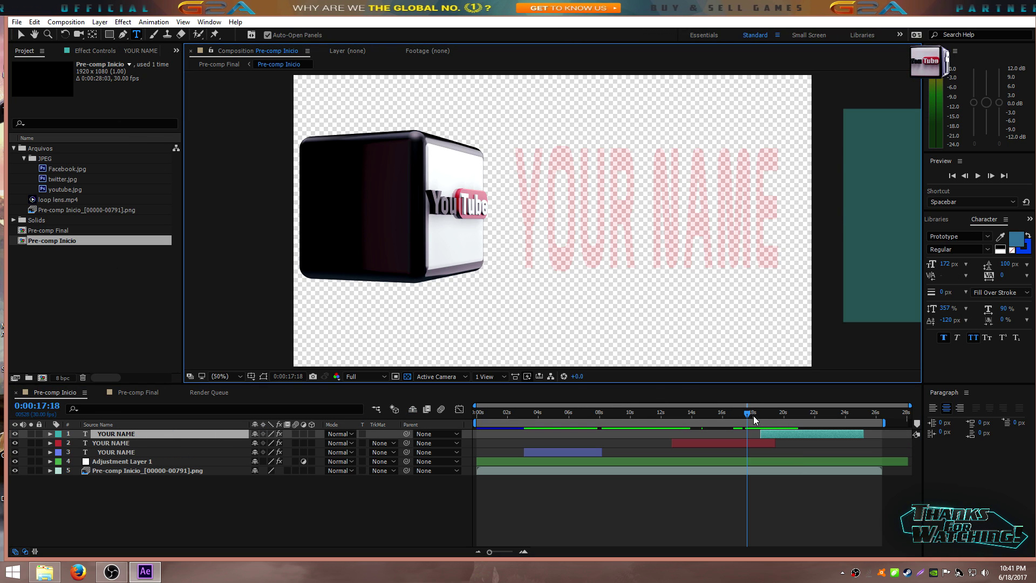
drag(754, 420, 777, 413)
key(space)
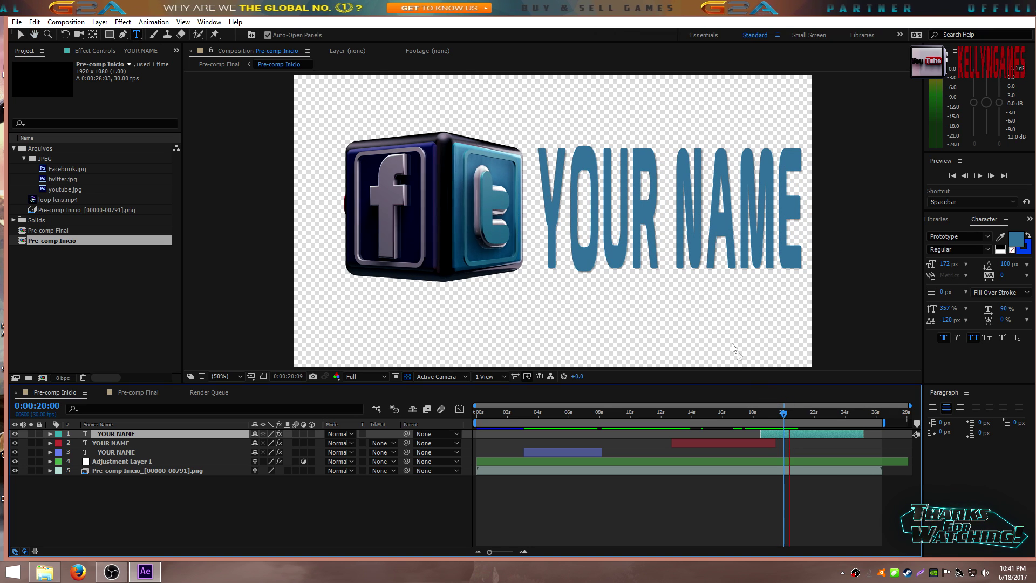
key(space)
Delete the two leading spaces before YOUR NAME and preview the result from about 18 seconds.
click(540, 181)
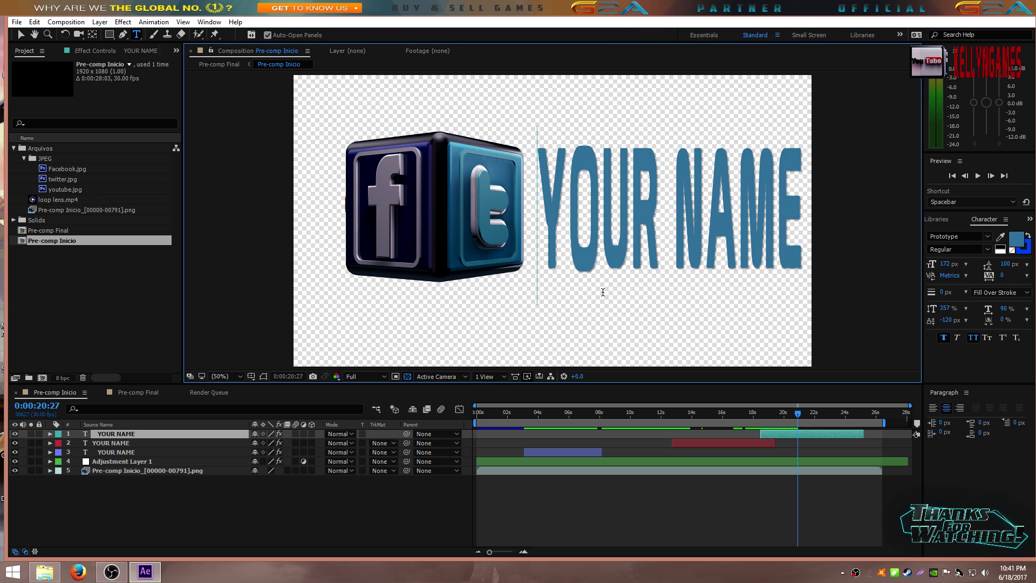
key(BackSpace)
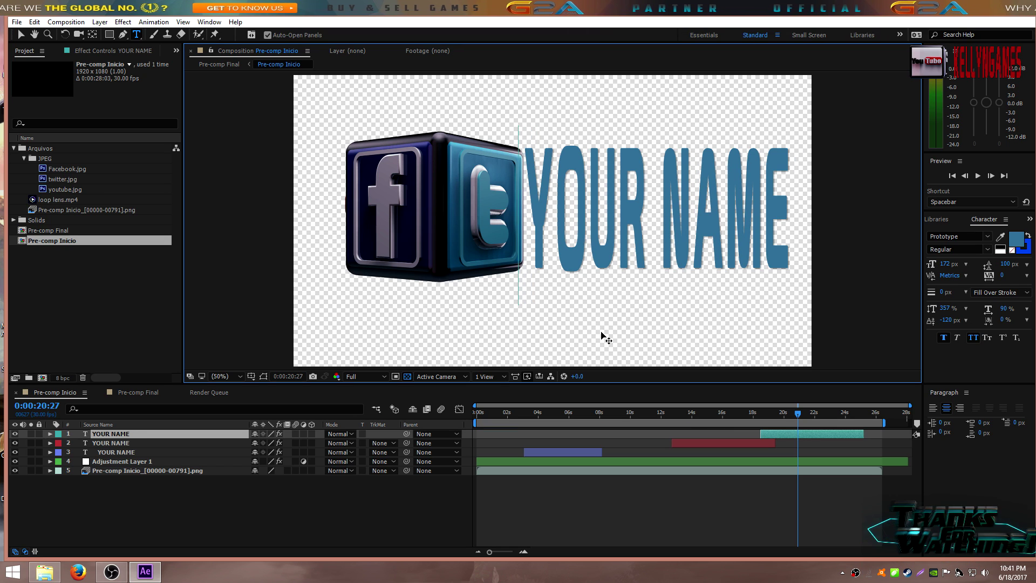
key(BackSpace)
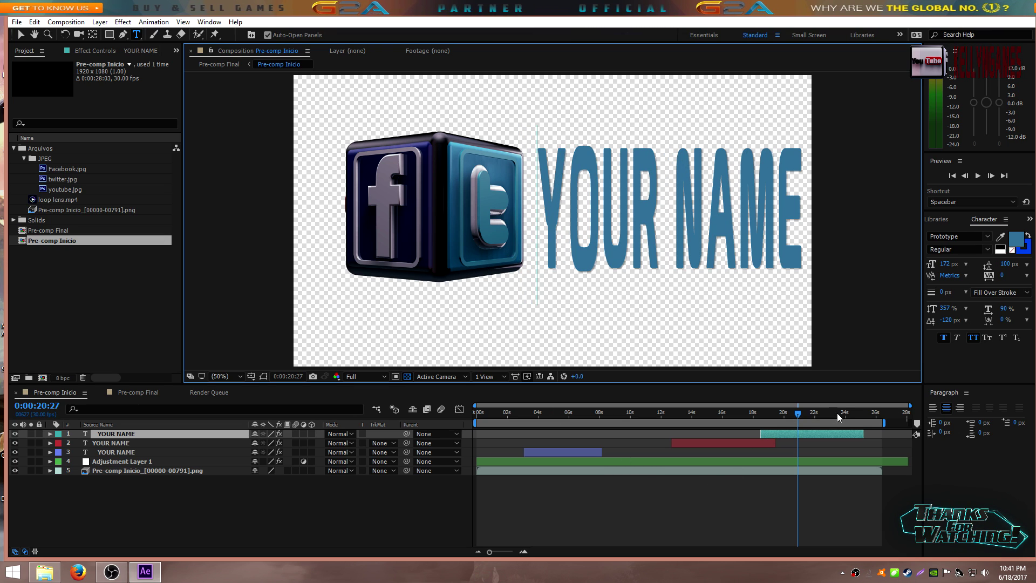
drag(806, 415, 757, 413)
key(space)
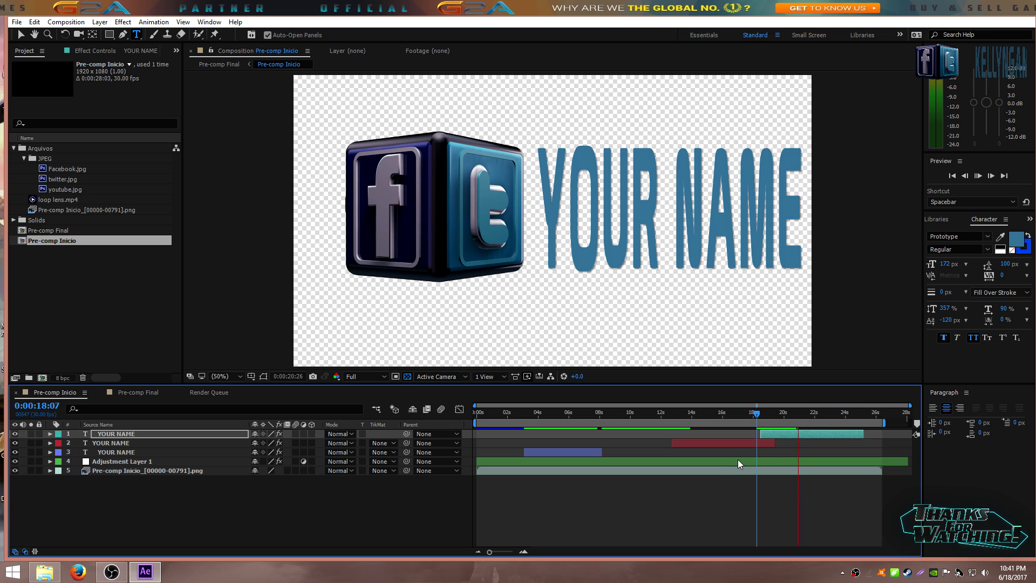
key(space)
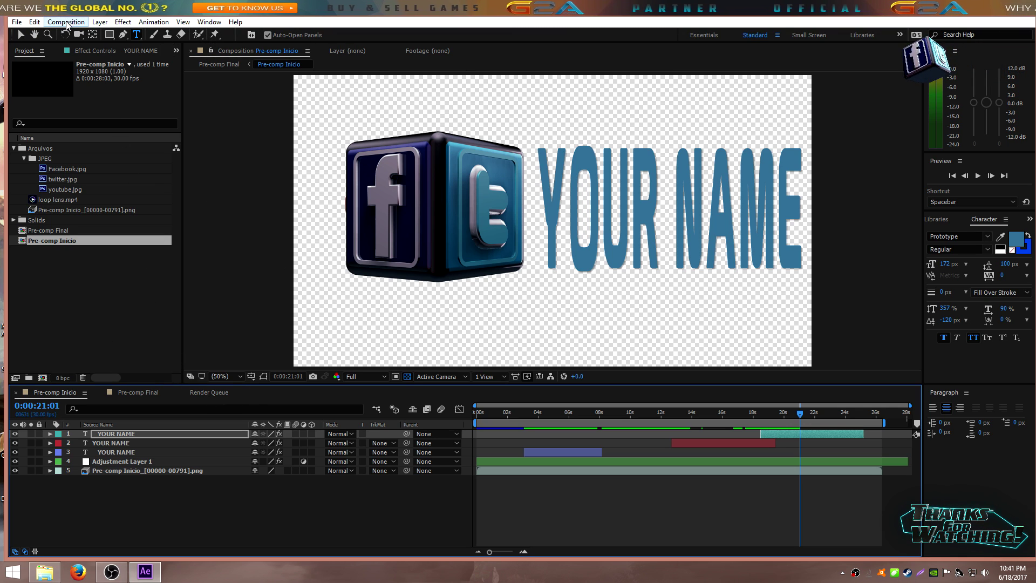
Add Pre-comp Inicio to the Render Queue with Ctrl+M.
click(66, 22)
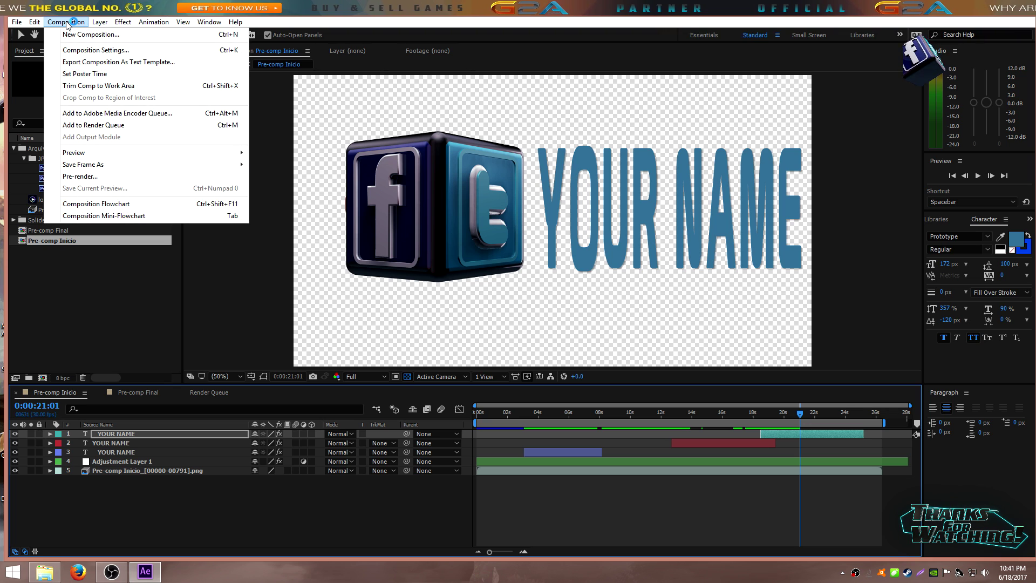
click(123, 129)
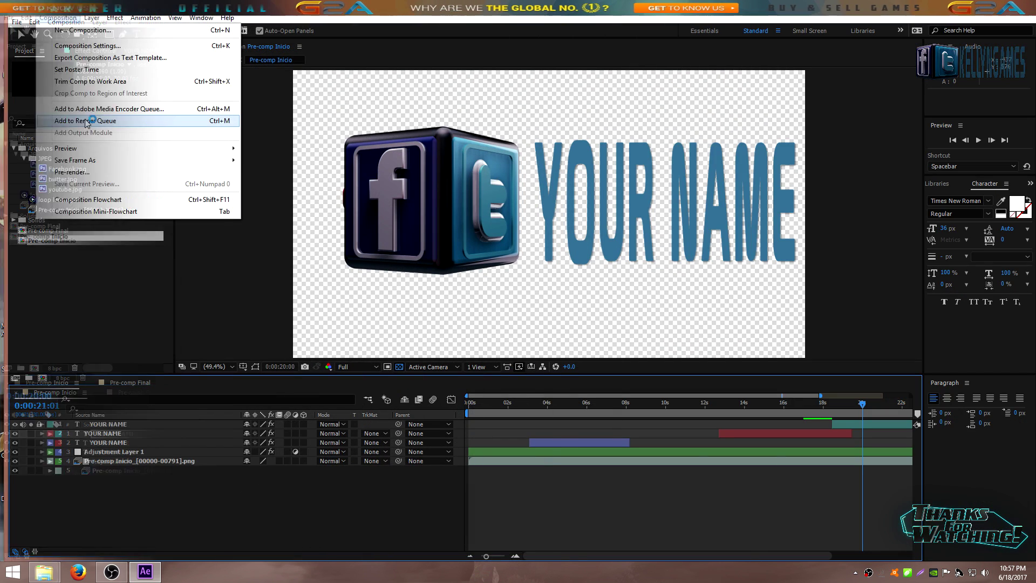
key(ctrl+m)
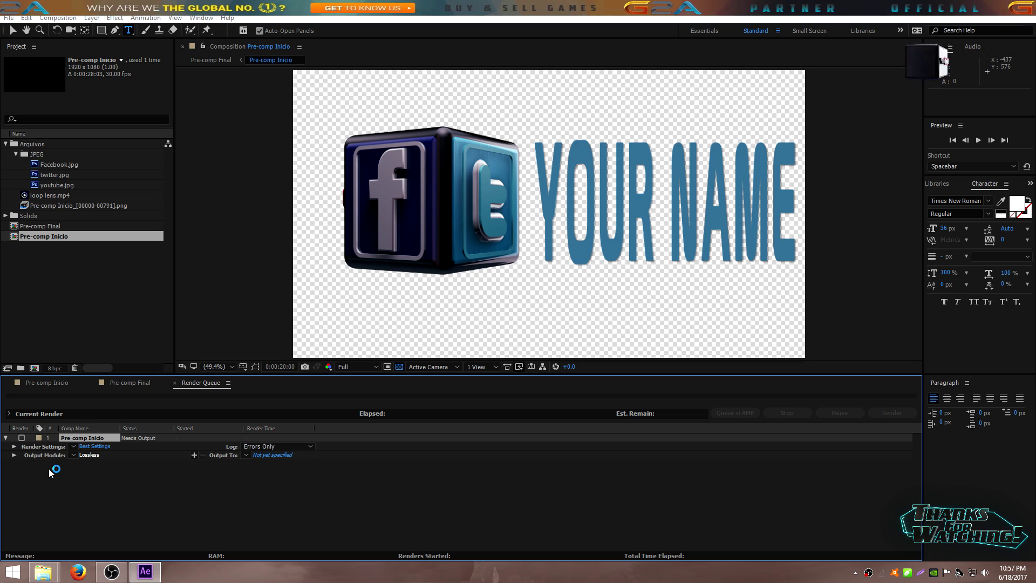
Change the output module from Lossless to QuickTime format with RGB + Alpha channels.
click(89, 455)
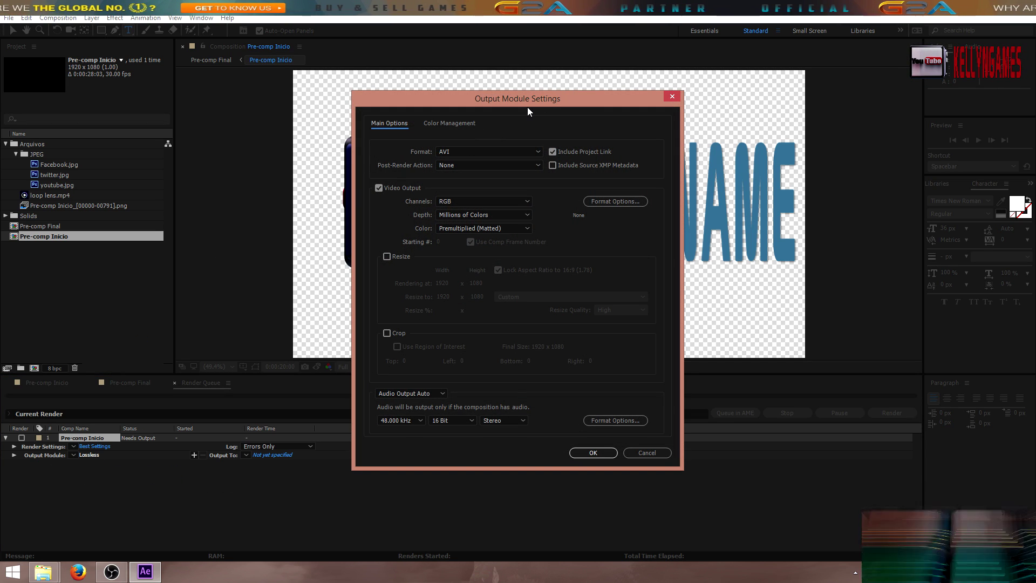
drag(506, 99, 531, 96)
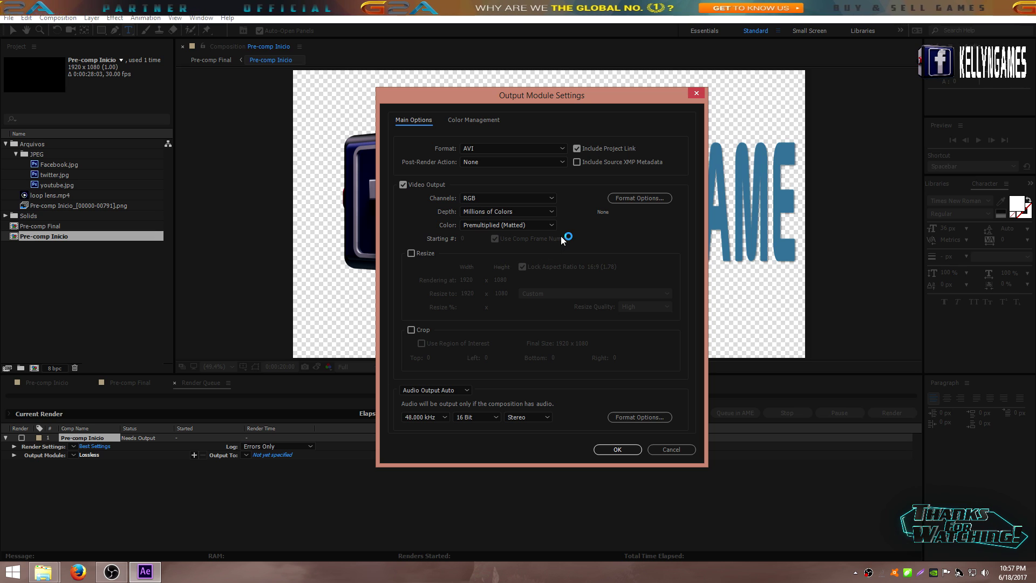
click(532, 148)
click(531, 147)
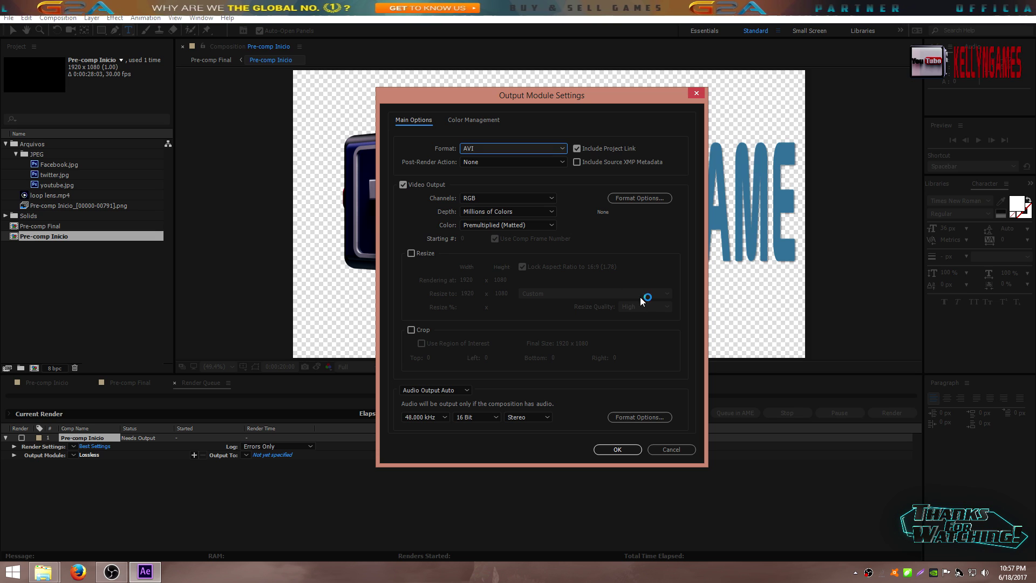
click(530, 153)
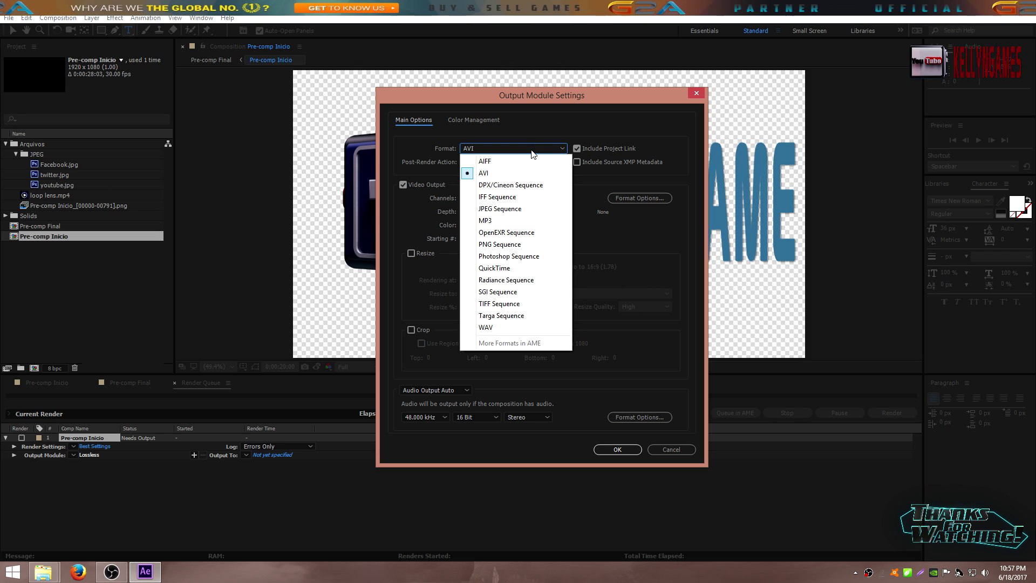
click(506, 269)
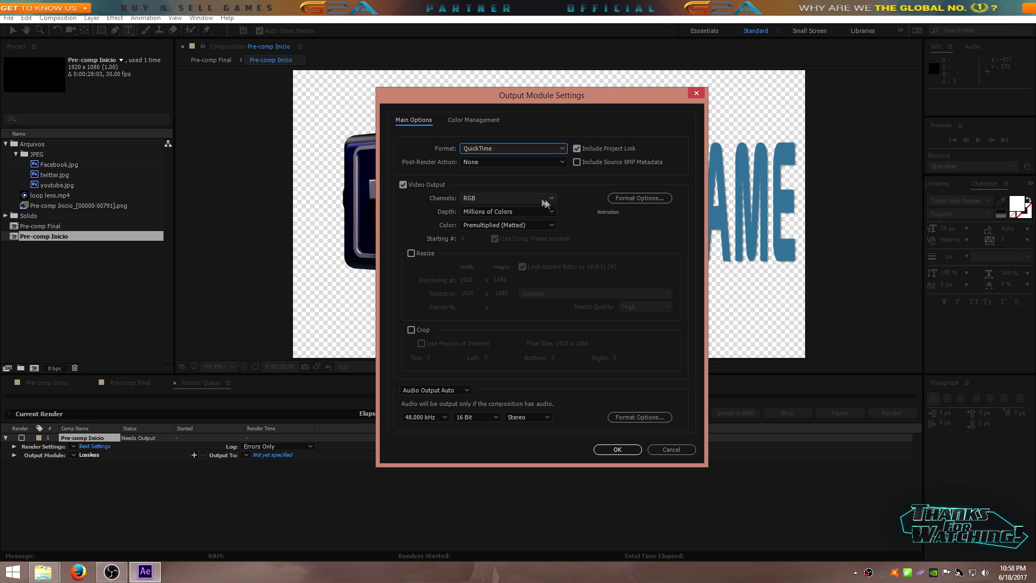
click(548, 198)
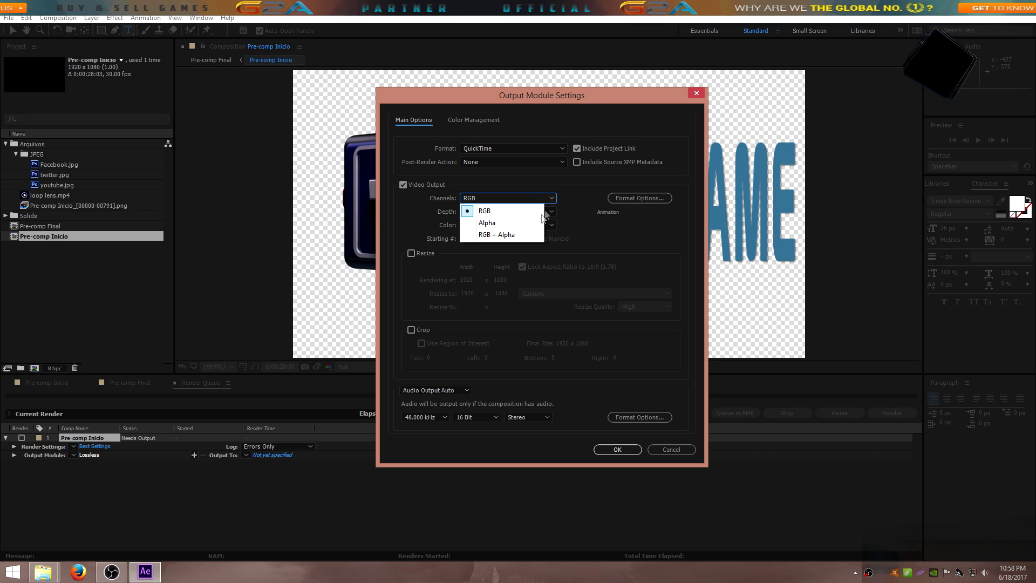
click(514, 236)
mouse_move(504, 102)
mouse_down()
mouse_move(435, 202)
mouse_move(494, 136)
mouse_up()
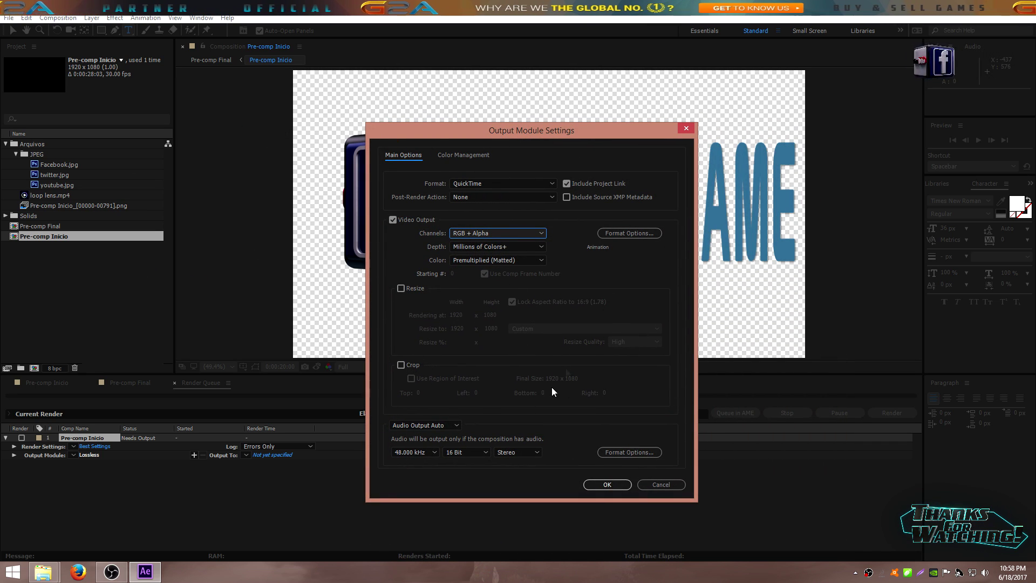
click(494, 233)
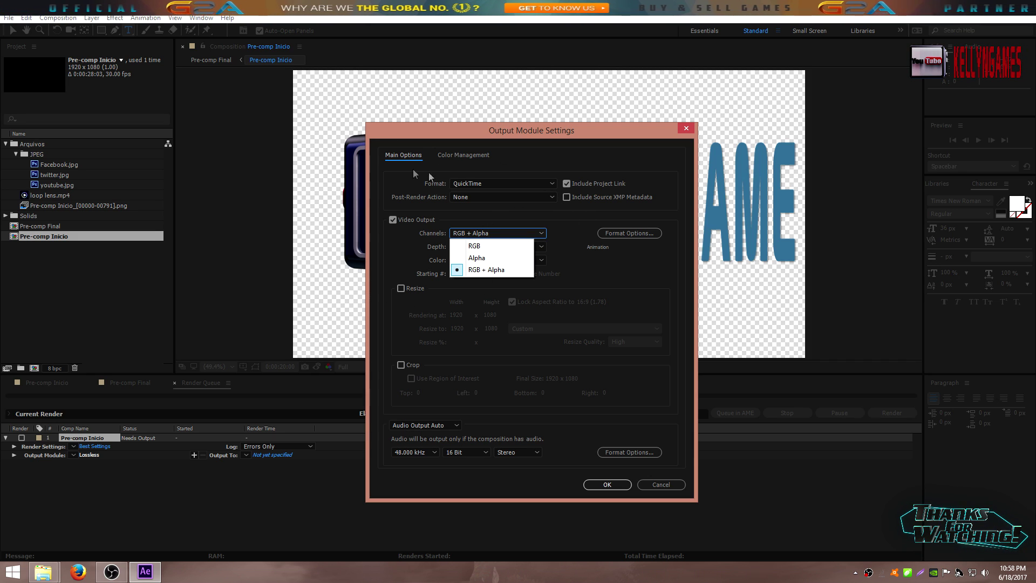
click(478, 270)
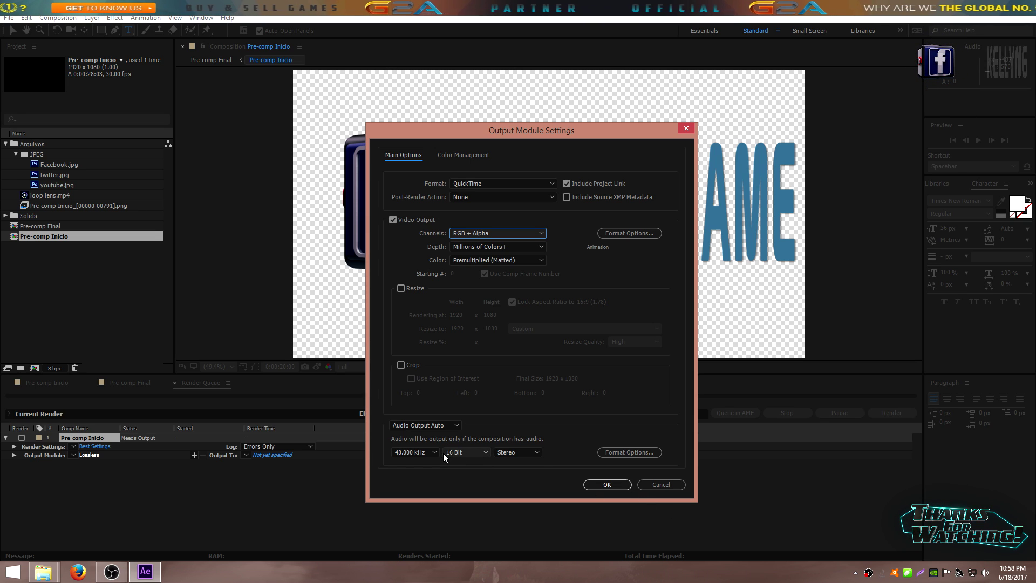
click(606, 484)
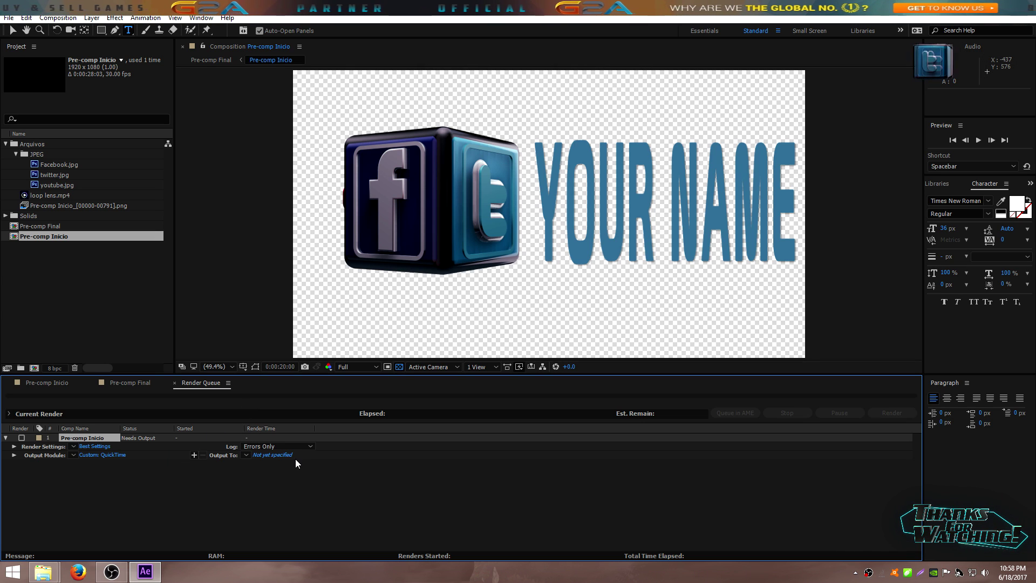
Output the render to Socialmedia Tutorial.mov on the Desktop and start rendering.
click(275, 456)
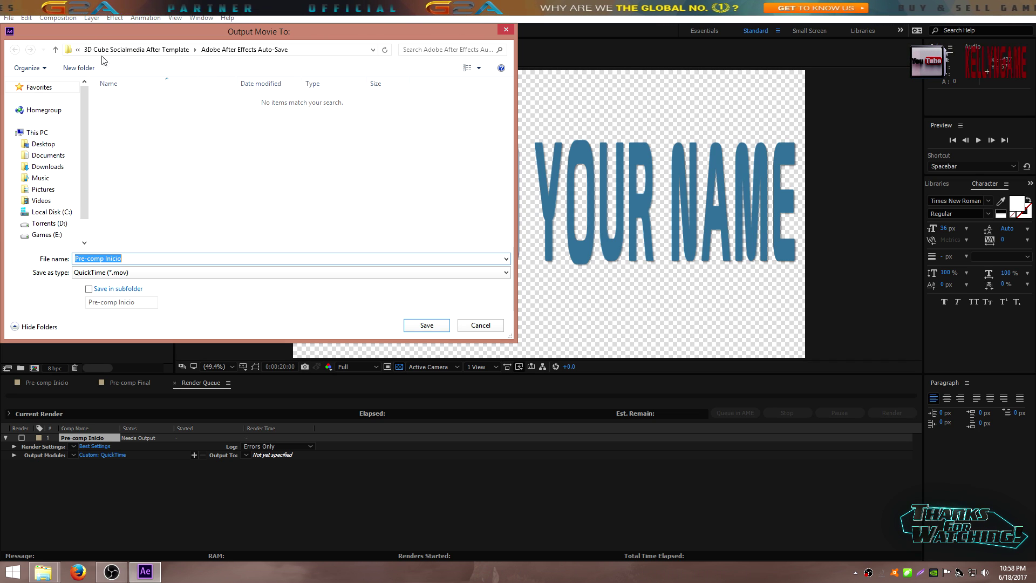
click(43, 144)
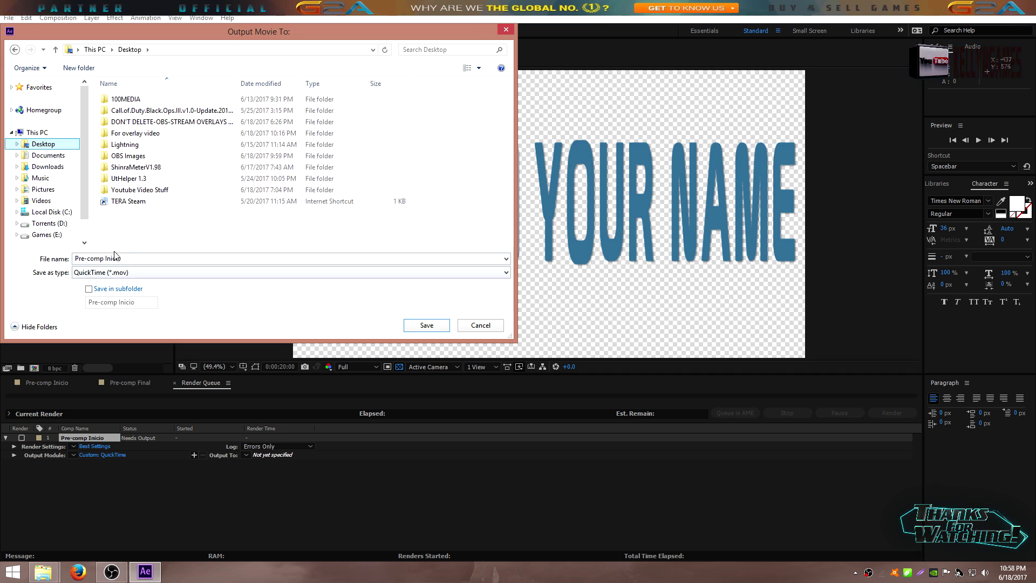
click(144, 257)
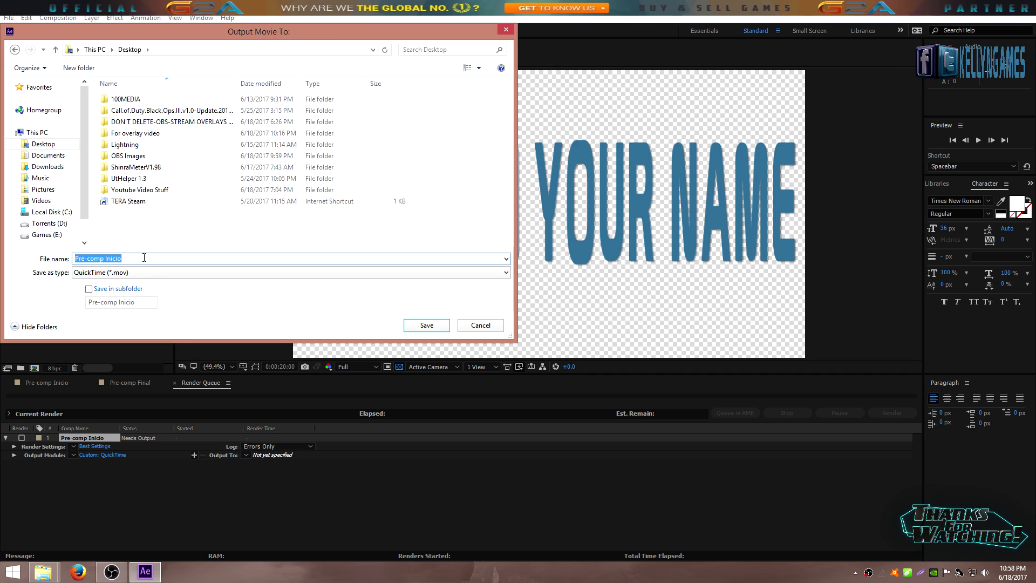
text(Socialmedia)
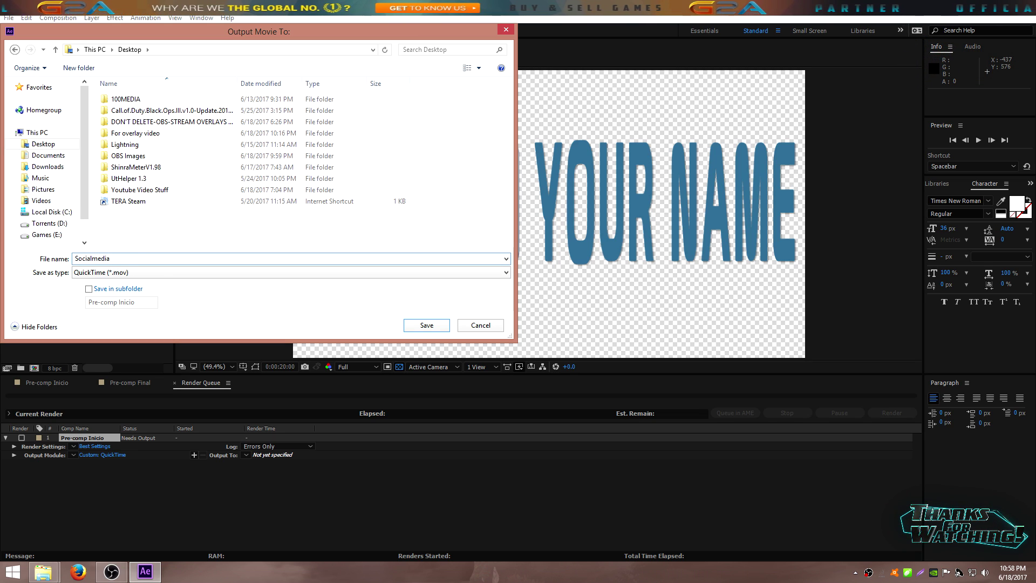
text( Tutorial)
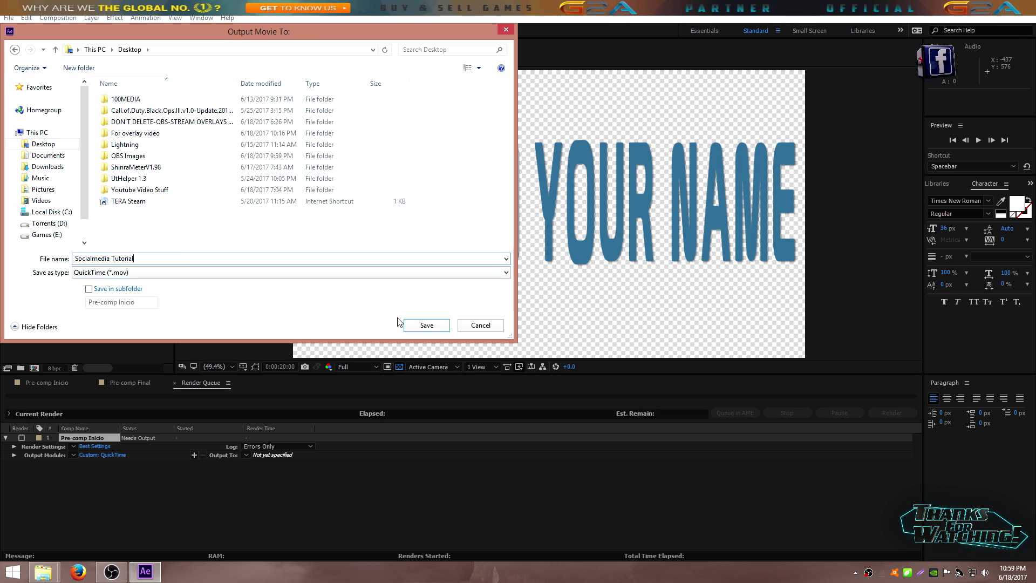
click(425, 325)
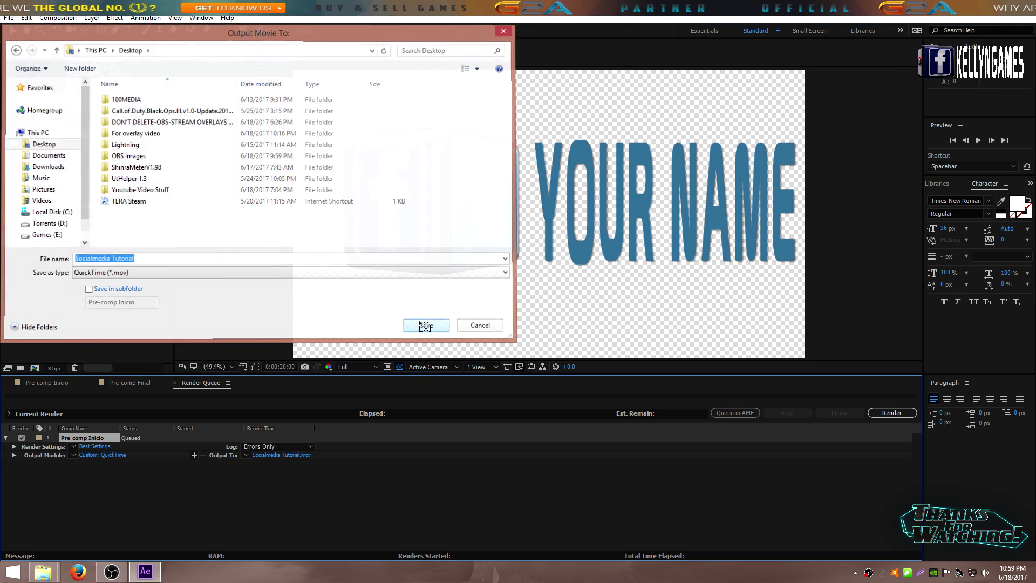
click(891, 413)
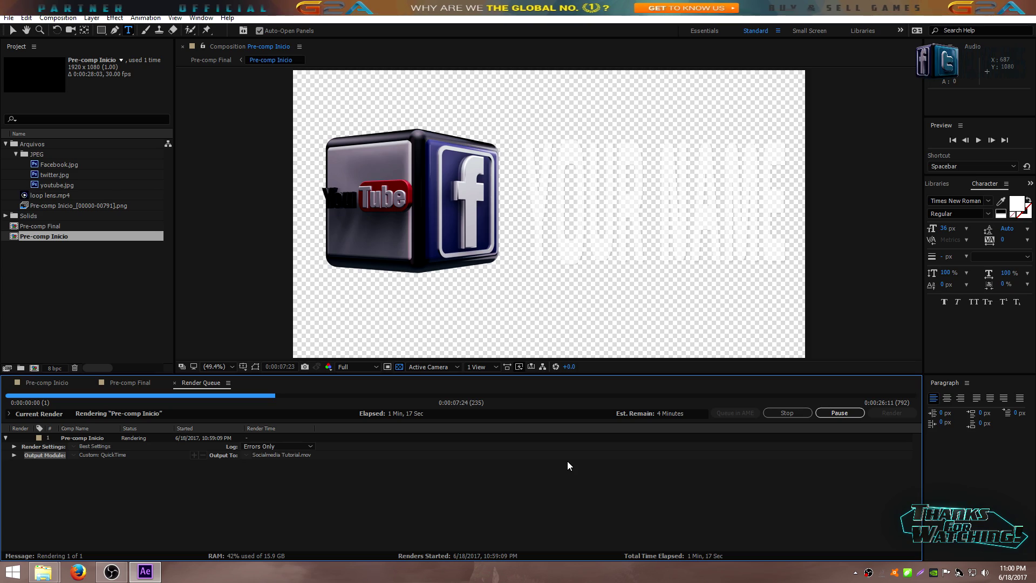
Bring up the 3D Cube Socialmedia After Template folder in File Explorer while Pre-comp Inicio renders.
mouse_move(54, 569)
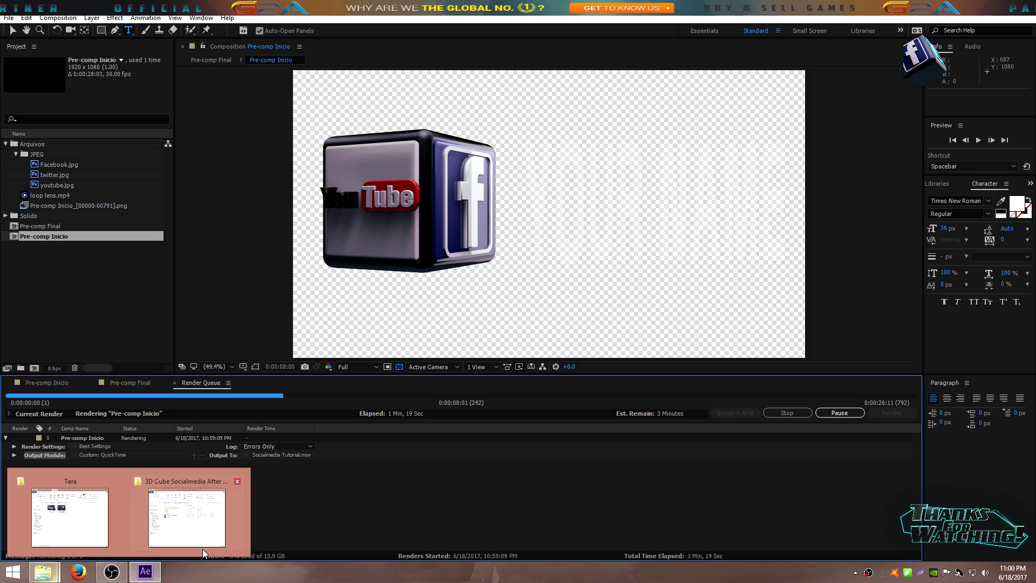
mouse_move(215, 534)
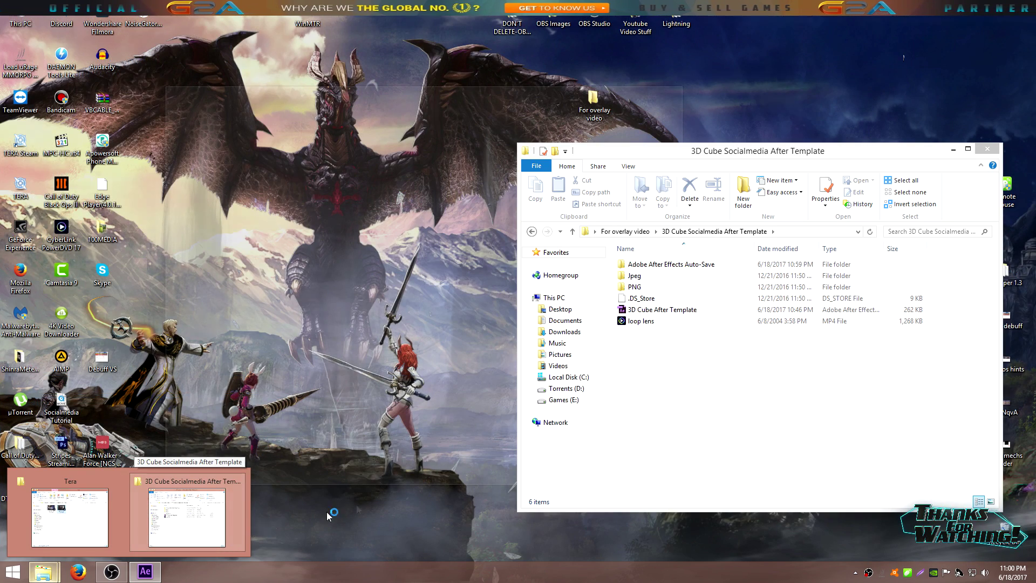
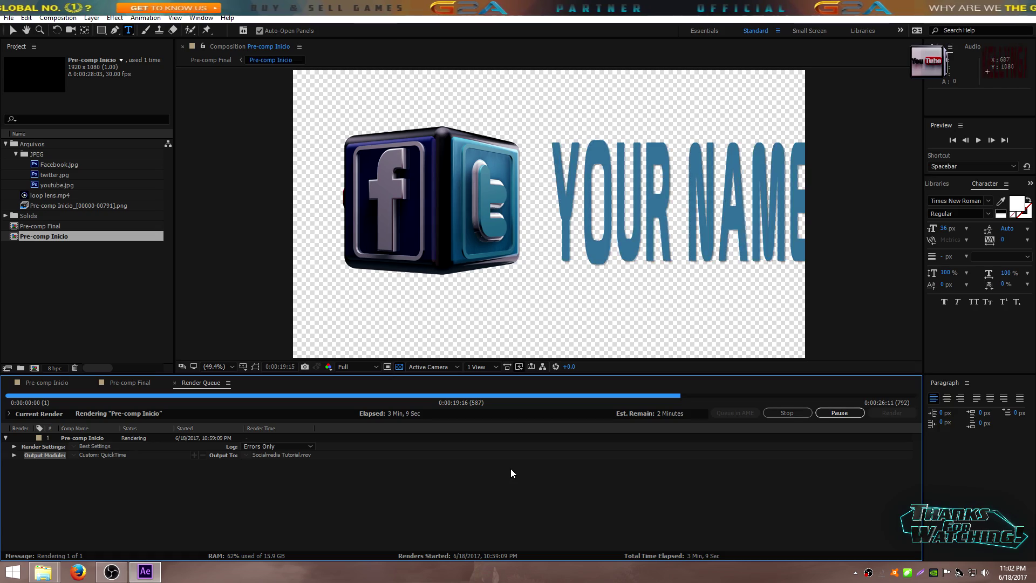
Bring the OBS Studio window up over After Effects and shift it to the right.
click(111, 572)
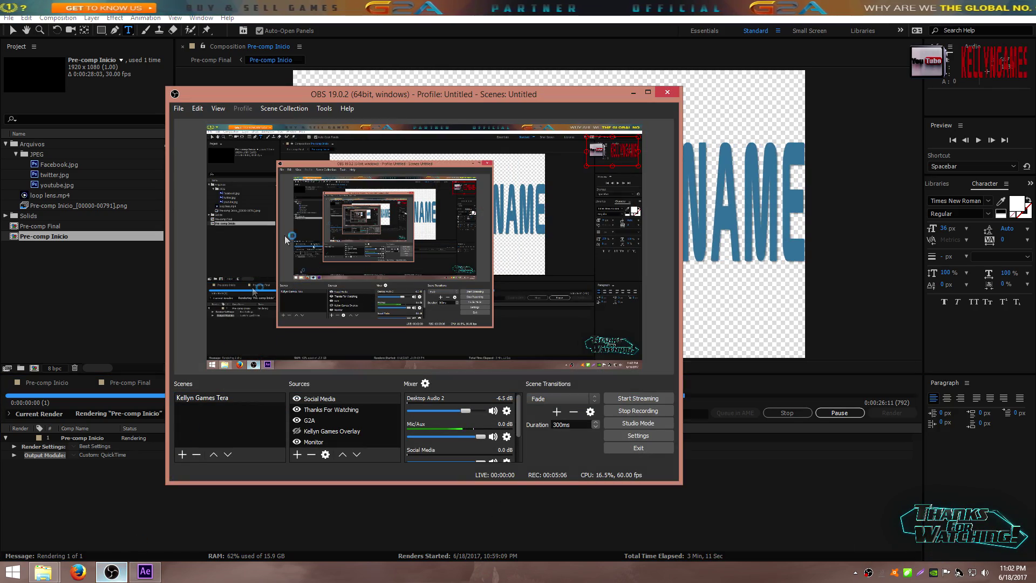
drag(479, 98, 674, 94)
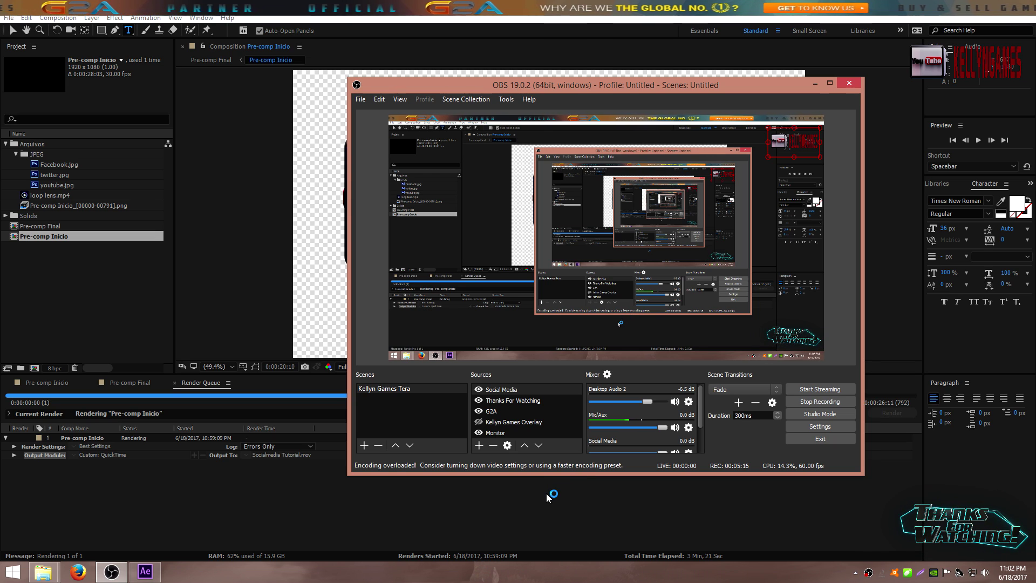
click(483, 449)
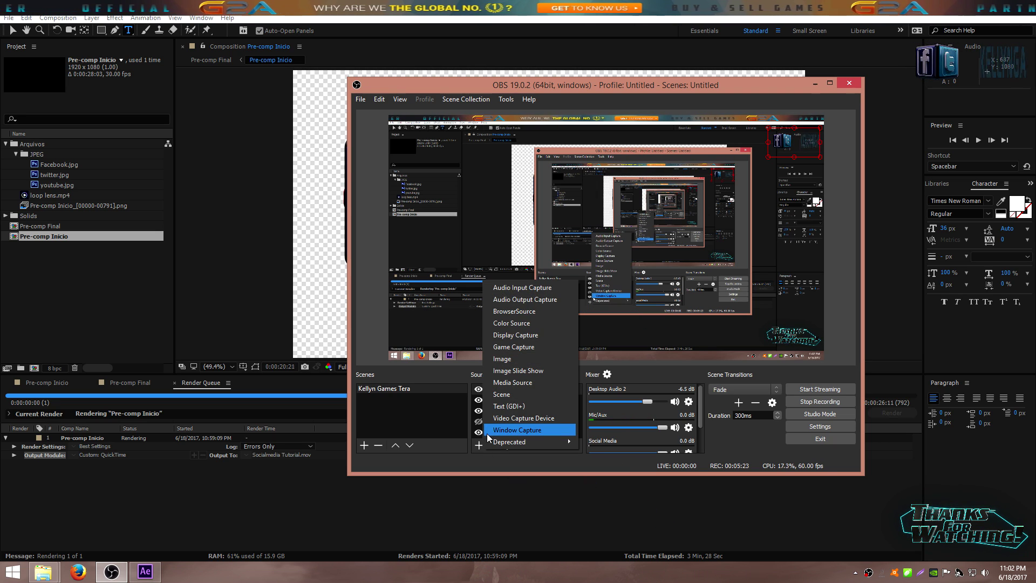
Create a new media source named 'Tutorial Media'.
click(516, 383)
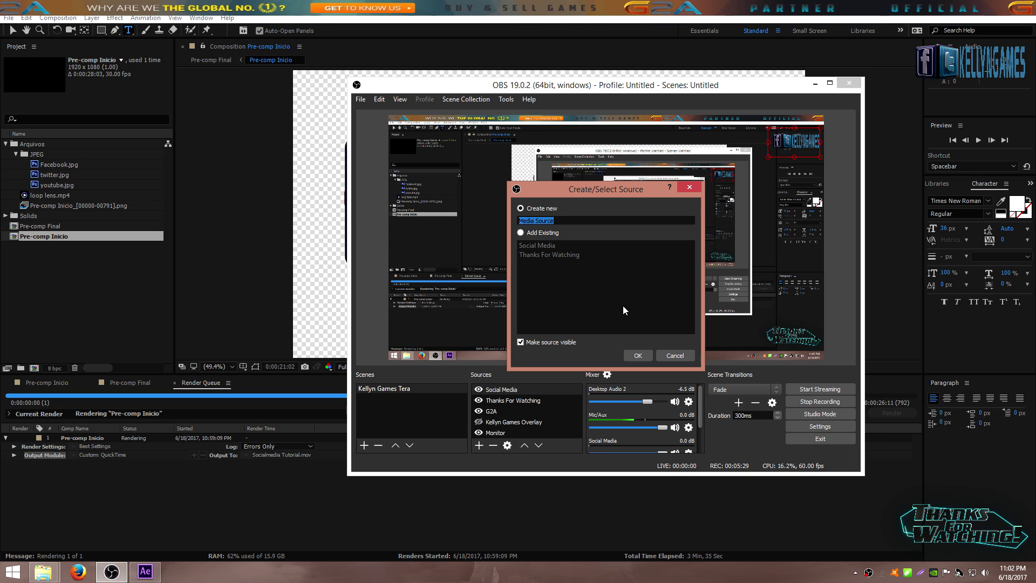
text(Tutorial )
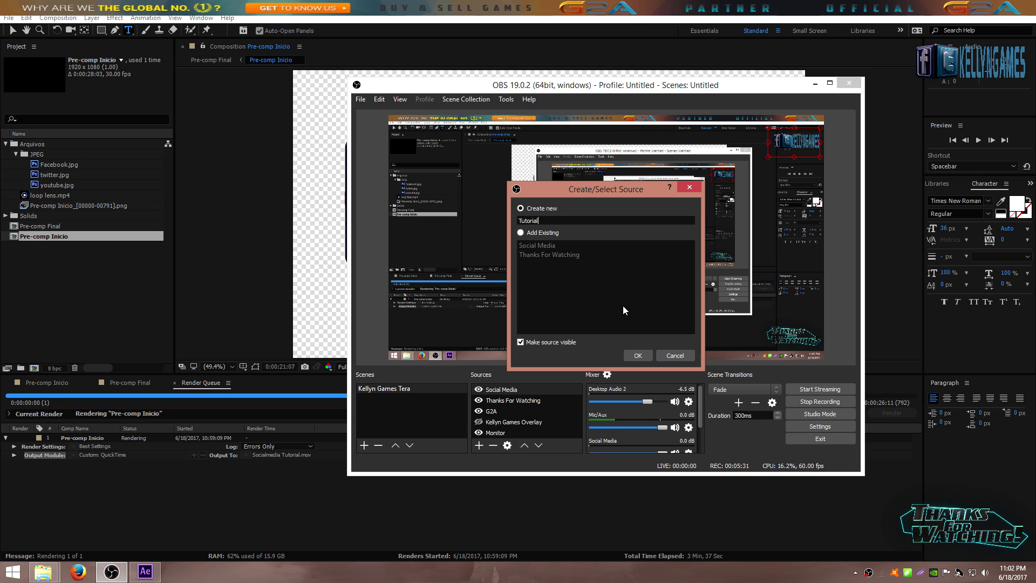
text(Media)
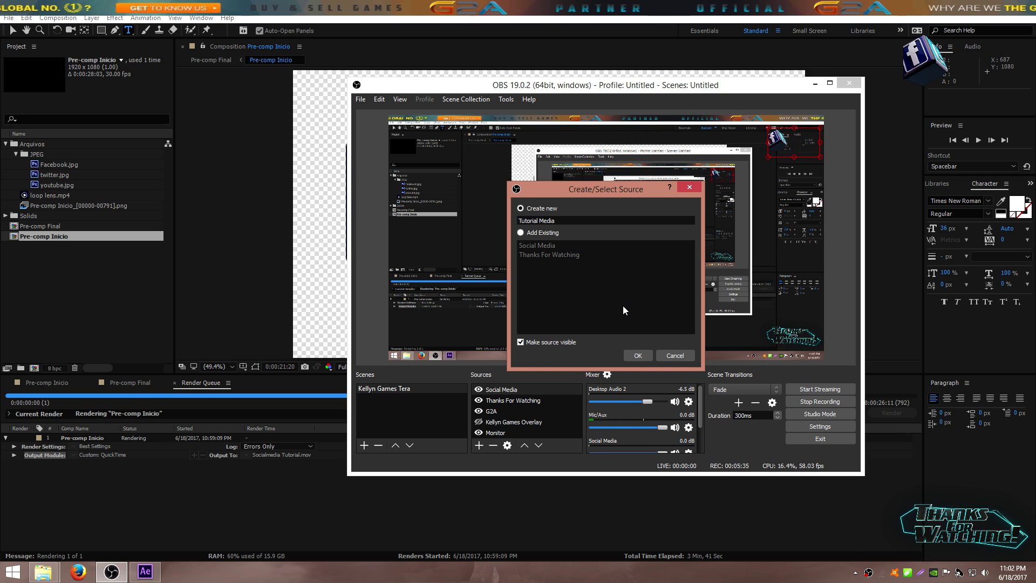
click(643, 359)
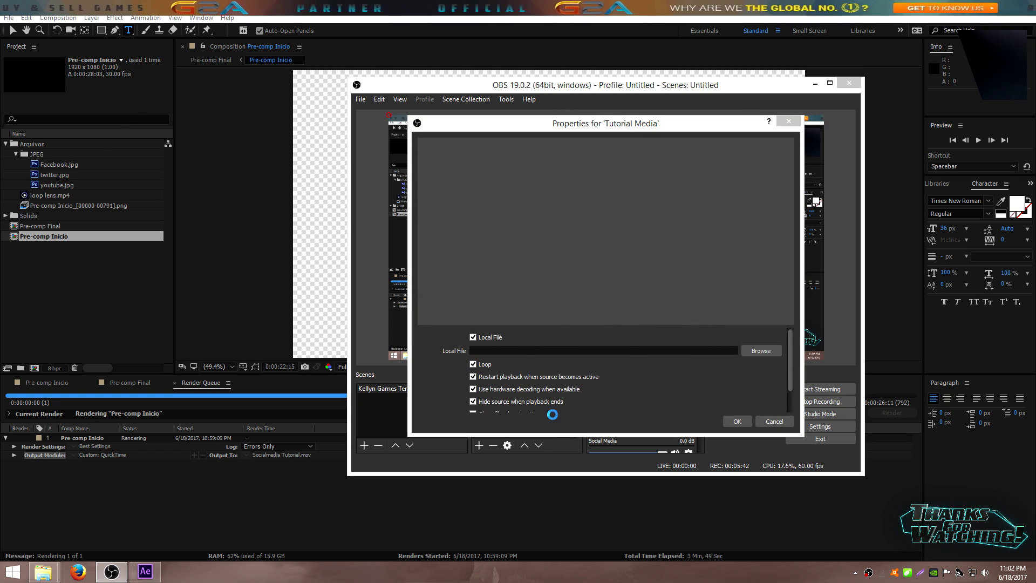
Point it at Pre-comp WiteFB from Desktop > OBS Images > Cube 3D Social media and confirm.
click(755, 351)
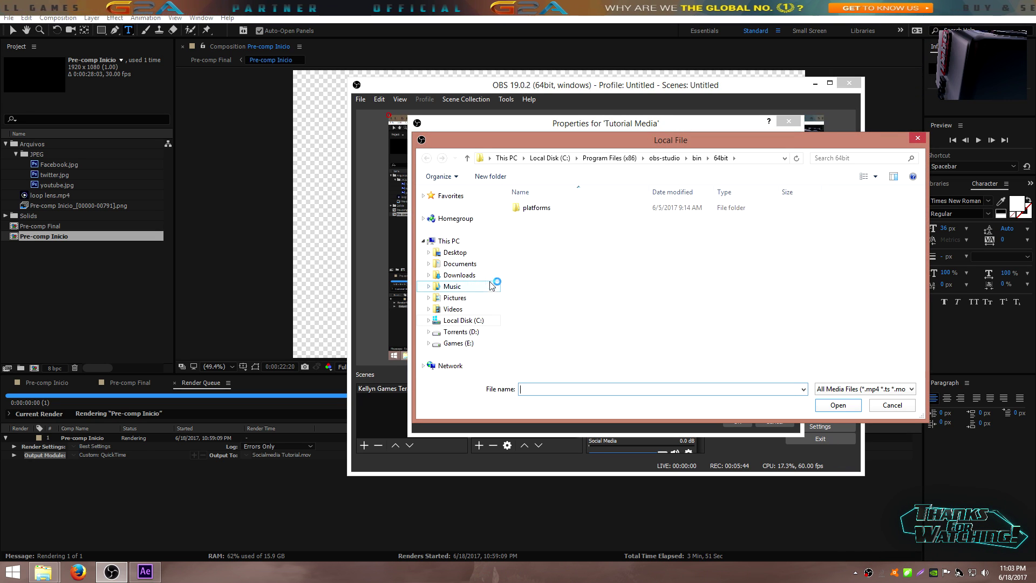
click(453, 253)
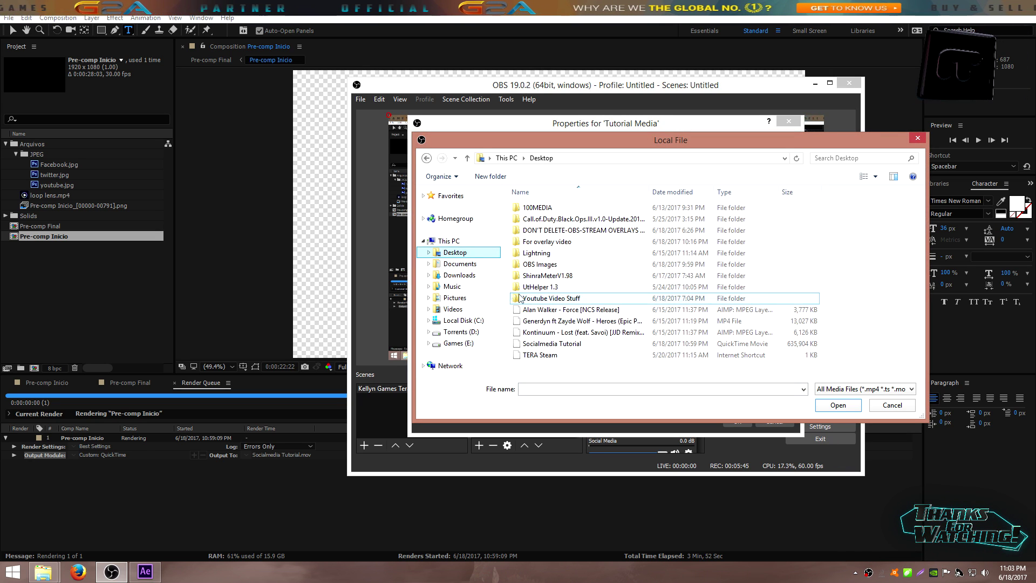
double_click(540, 264)
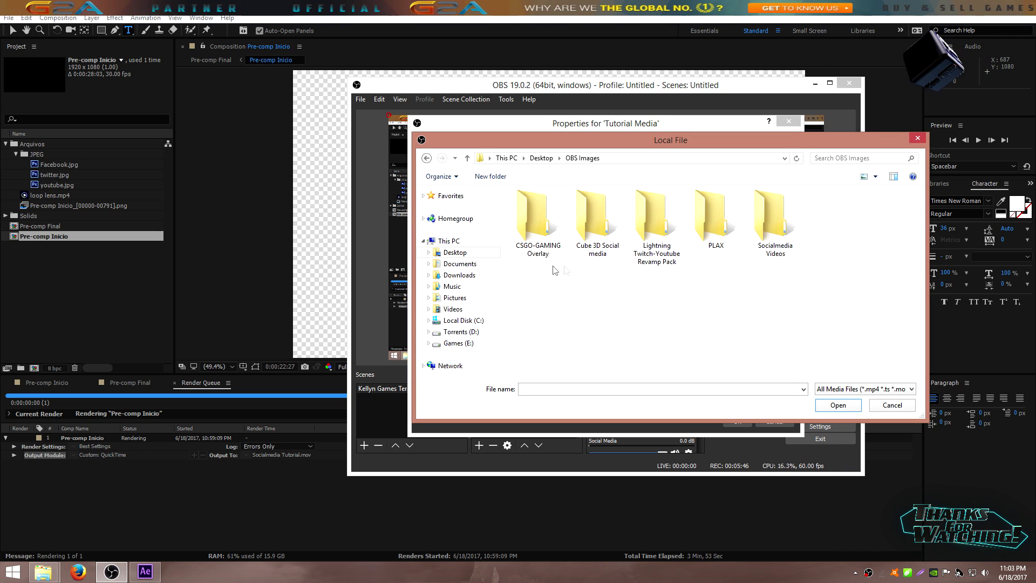
double_click(592, 226)
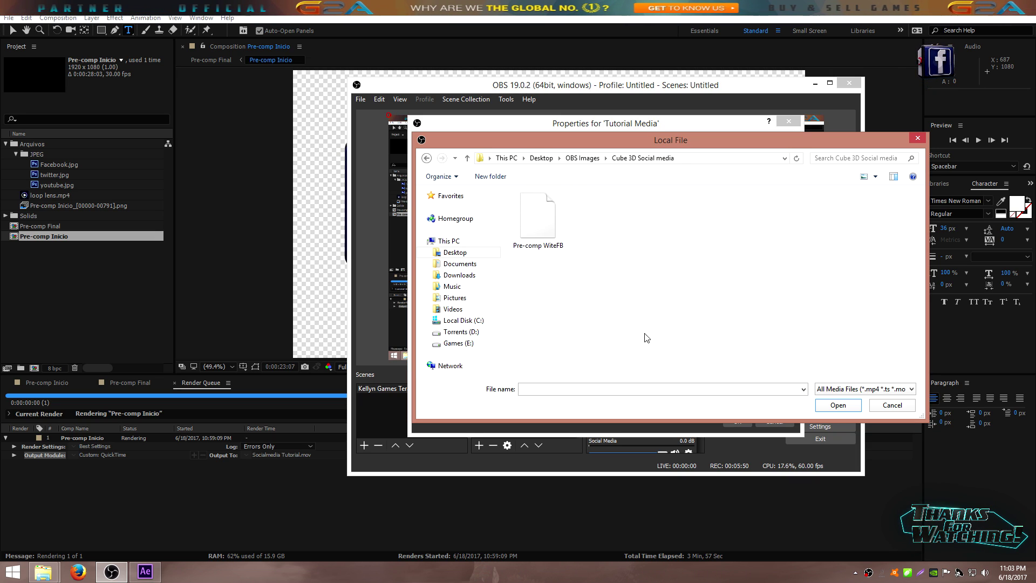
click(556, 238)
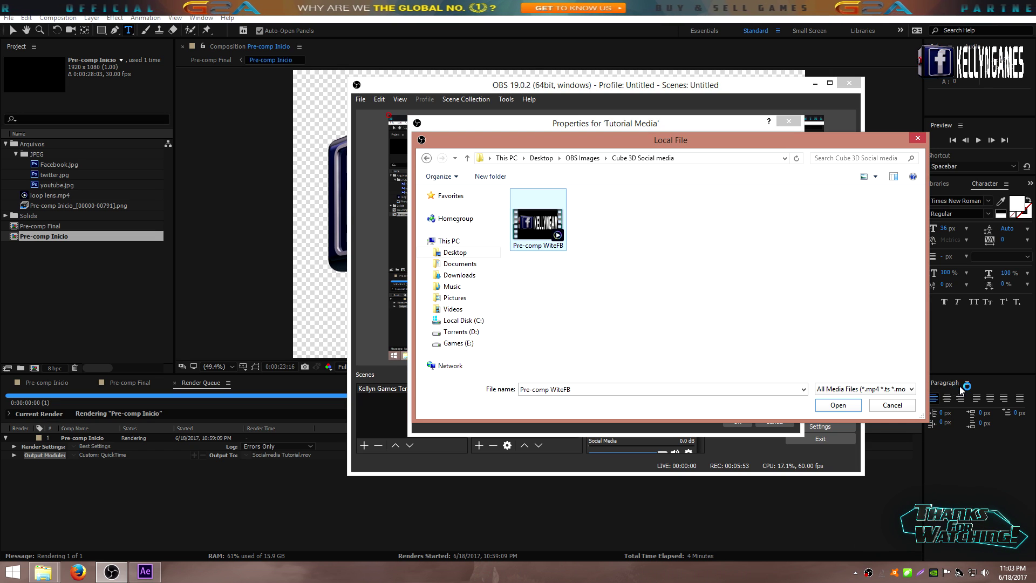
click(844, 409)
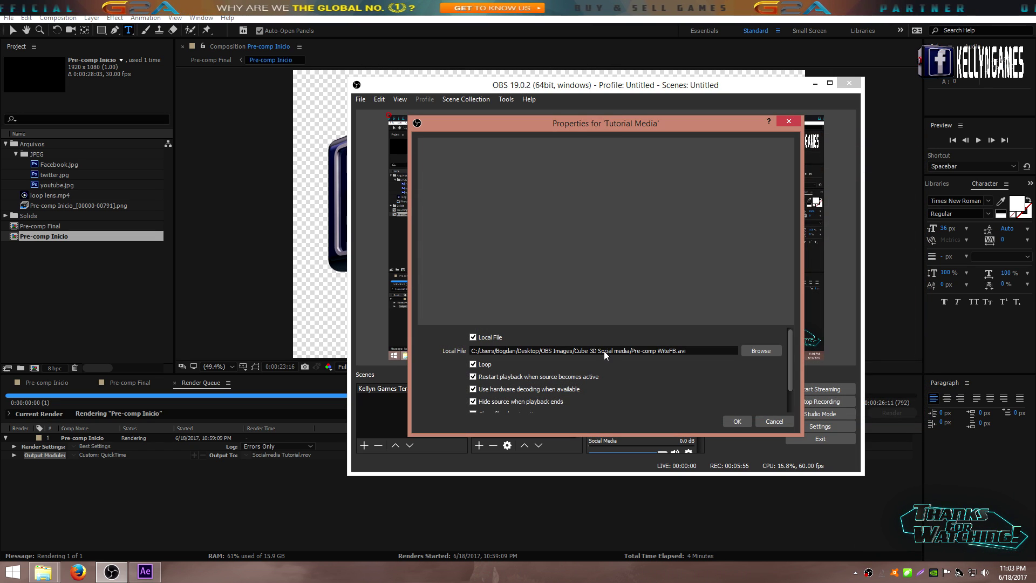
click(737, 420)
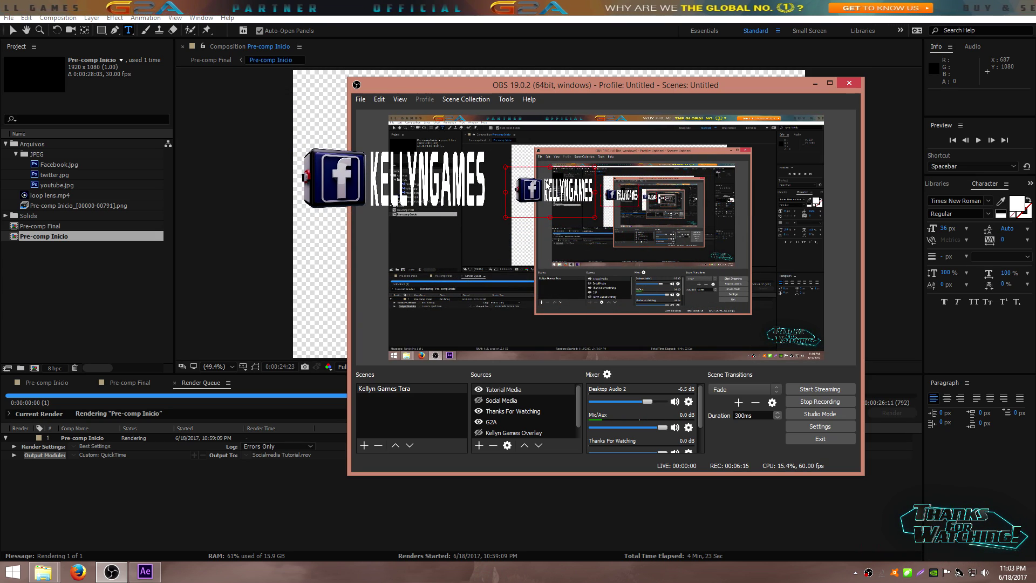
Drag the Tutorial Media cube overlay down into the scene's bottom-left corner.
drag(490, 254, 426, 329)
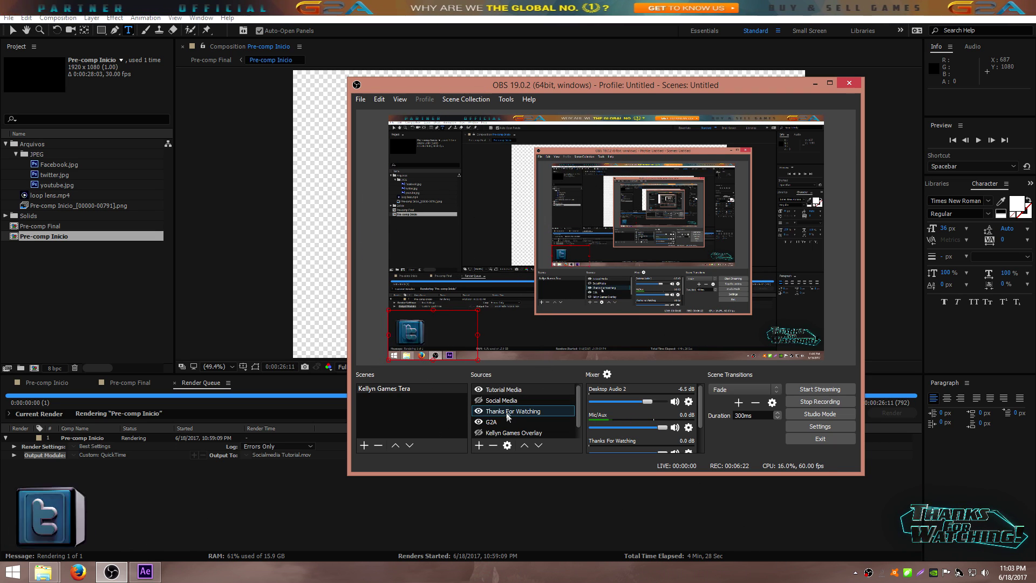
right_click(519, 390)
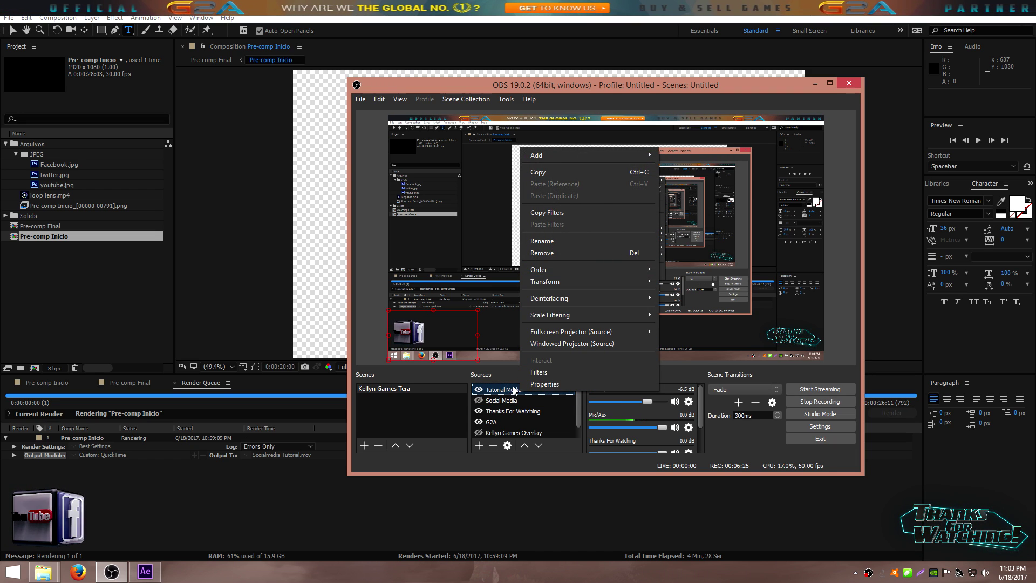
mouse_move(568, 278)
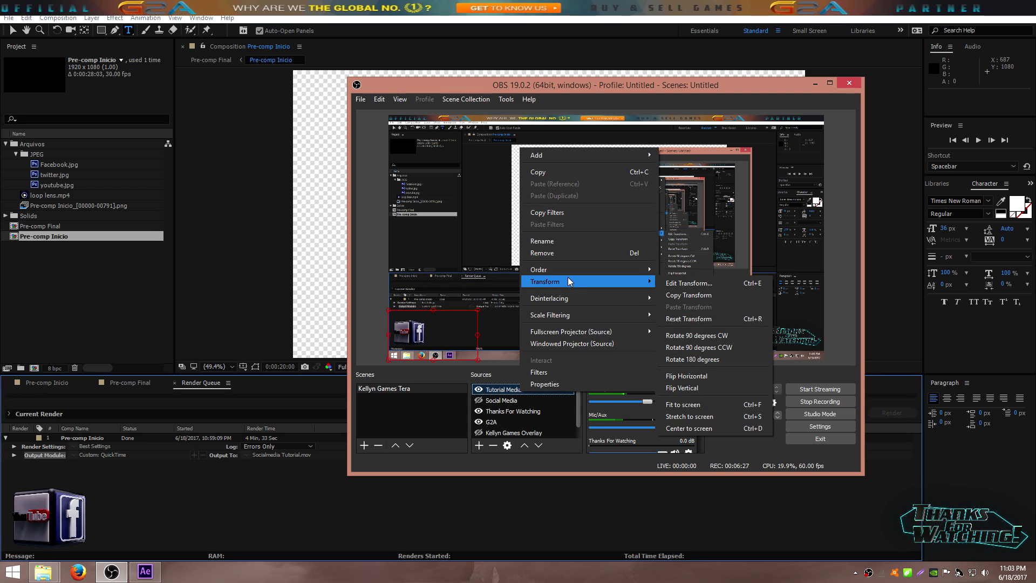
click(687, 283)
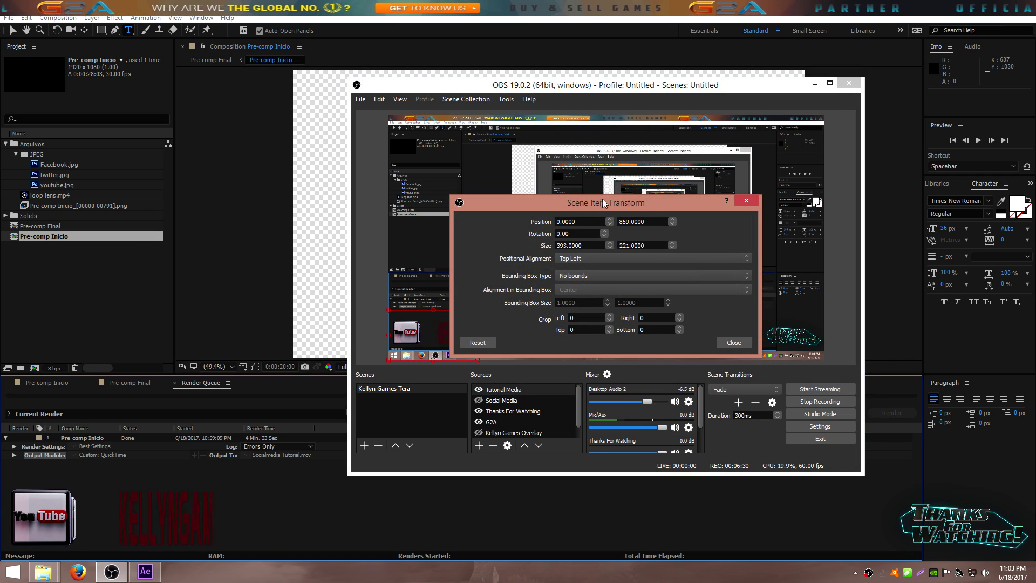
drag(609, 204, 738, 175)
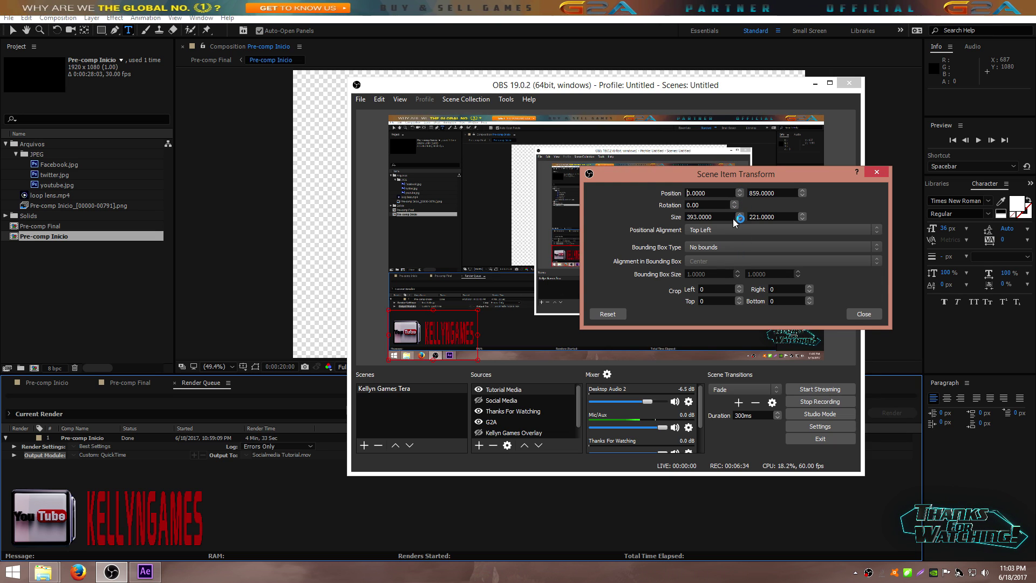
click(863, 313)
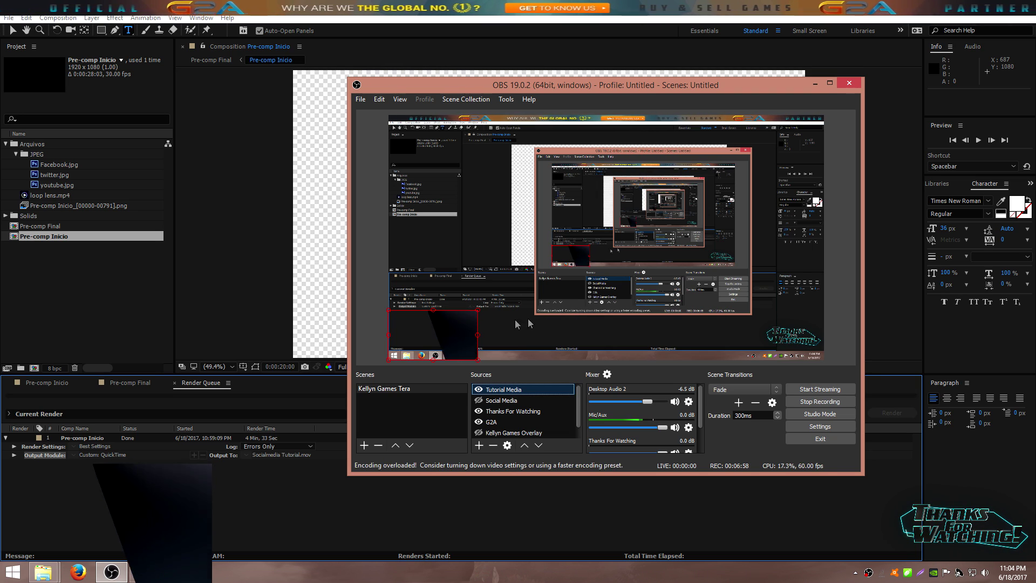
click(477, 399)
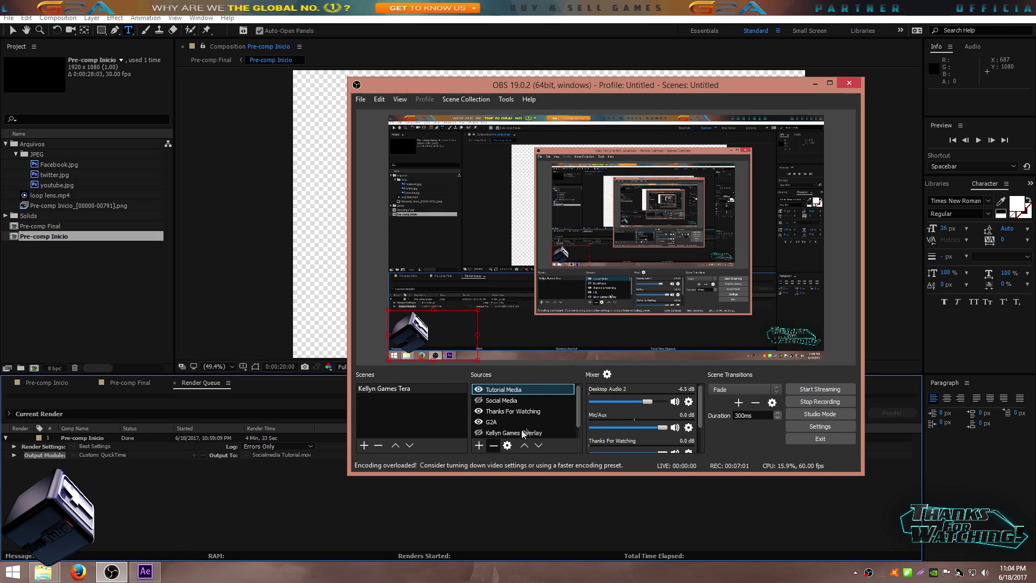
click(492, 445)
click(642, 295)
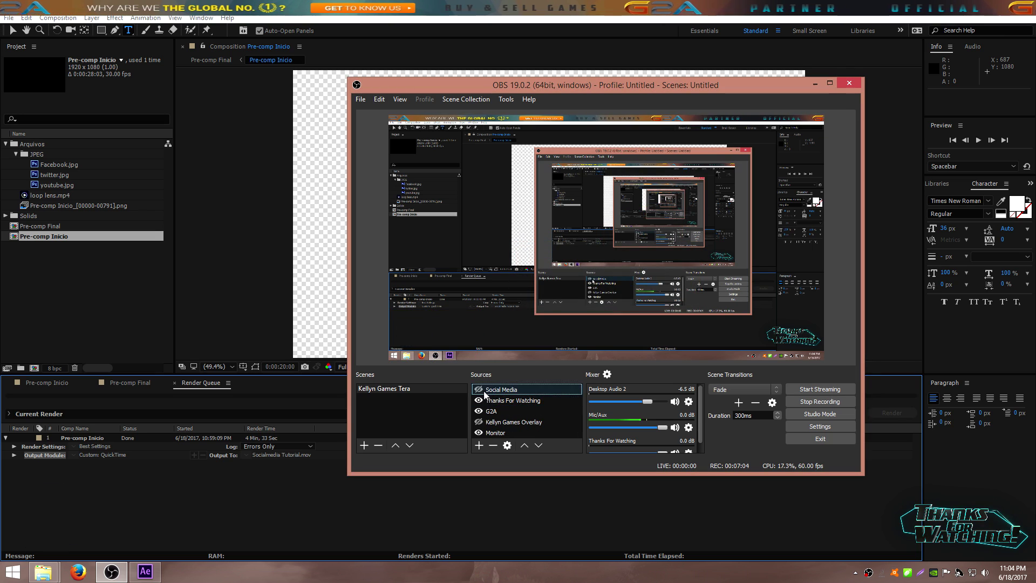
click(478, 389)
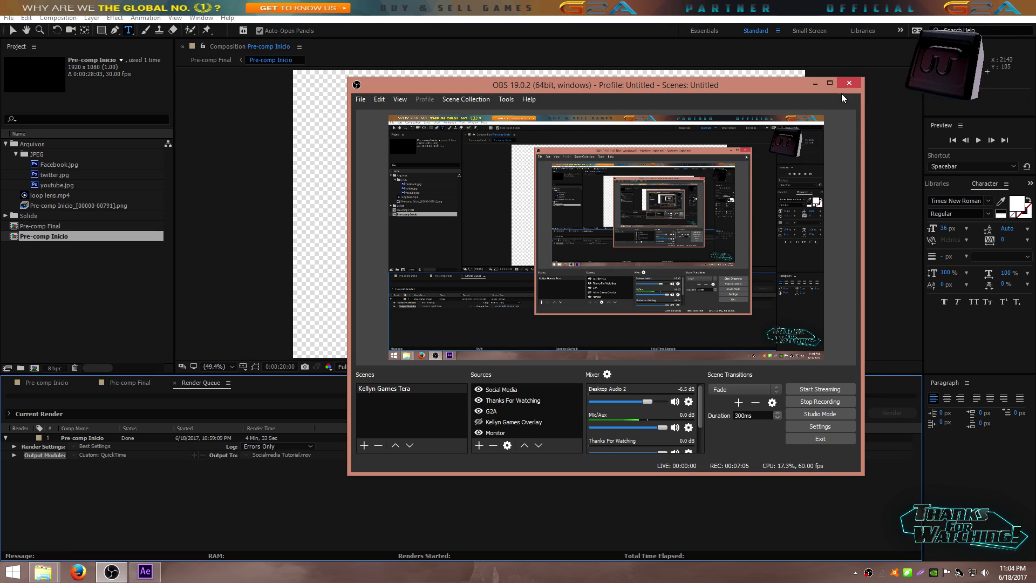
click(815, 84)
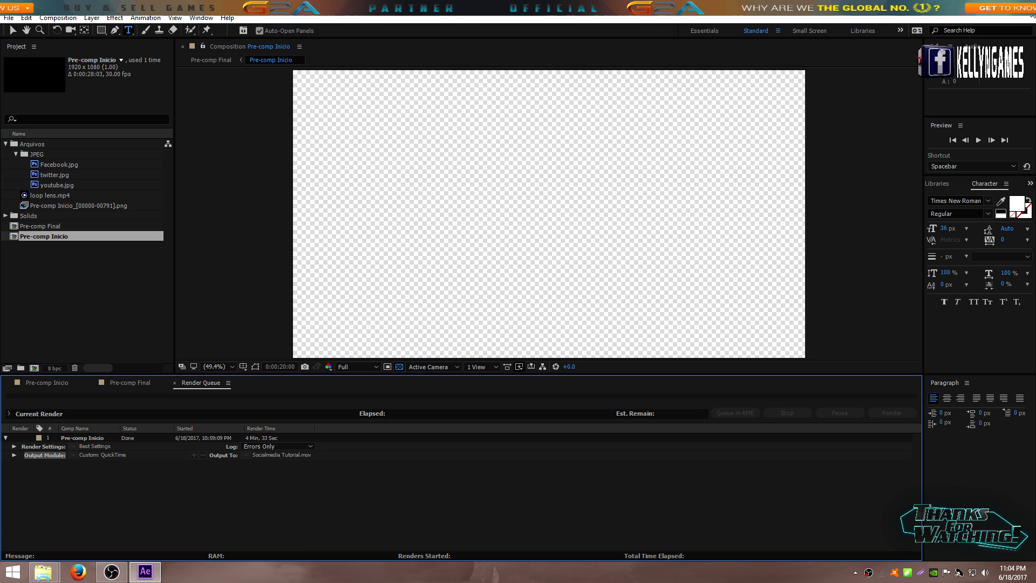
Close the cube project with Don't Save and exit After Effects.
key(ctrl+q)
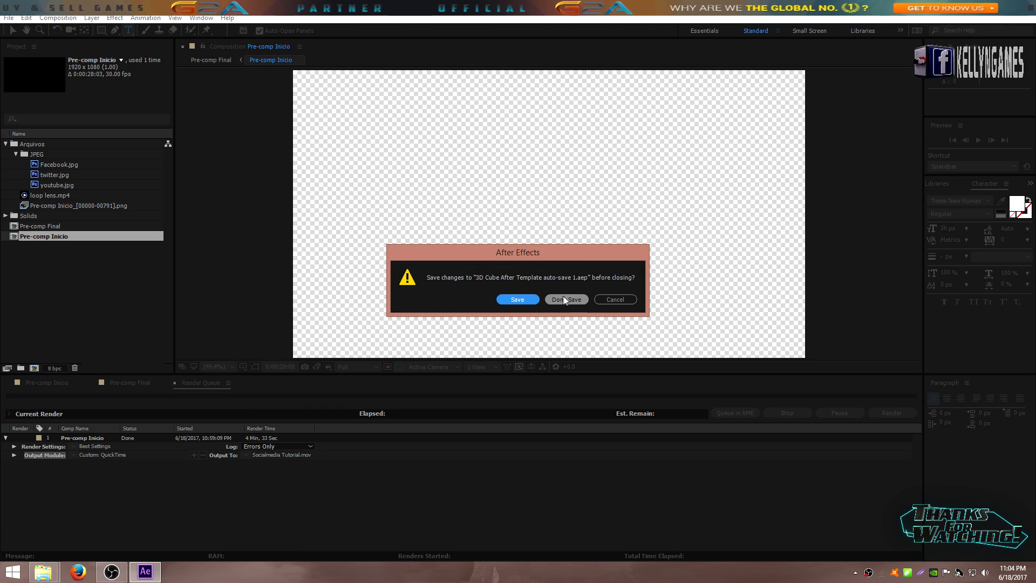
click(562, 298)
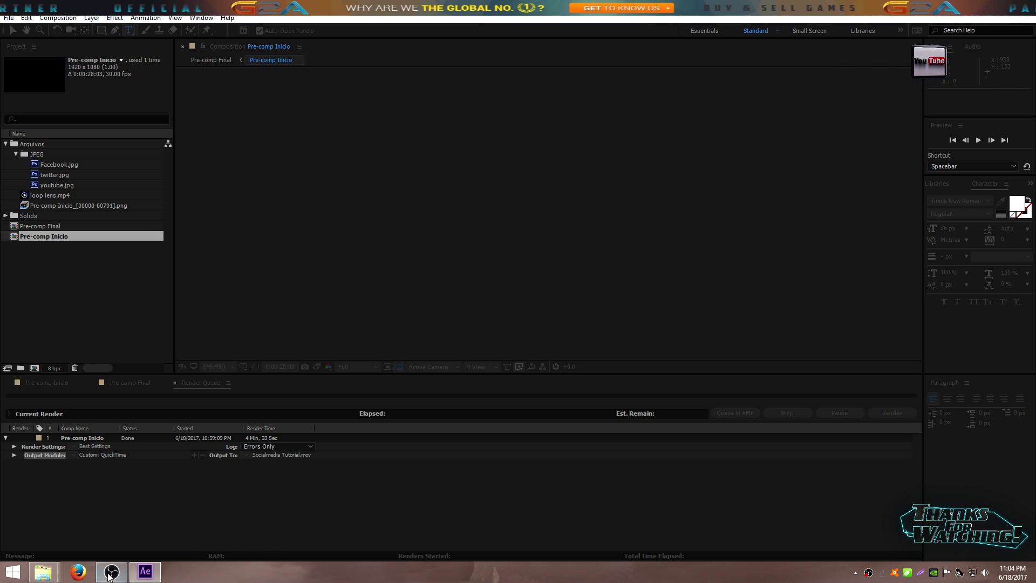
click(145, 572)
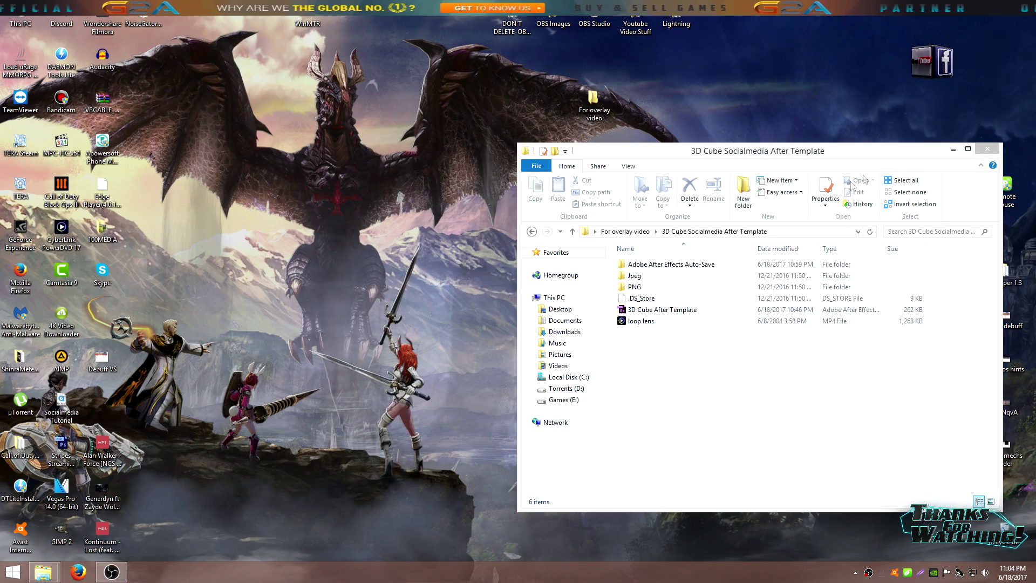
Move Socialmedia Tutorial to the desktop centre and check its Properties show a 688 MB QuickTime movie.
click(952, 149)
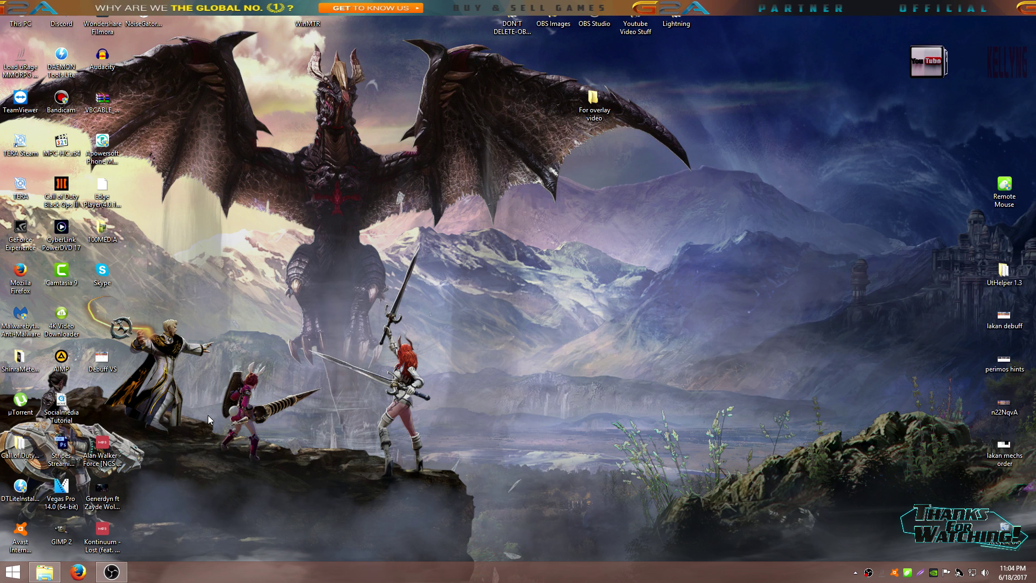
drag(71, 399, 523, 311)
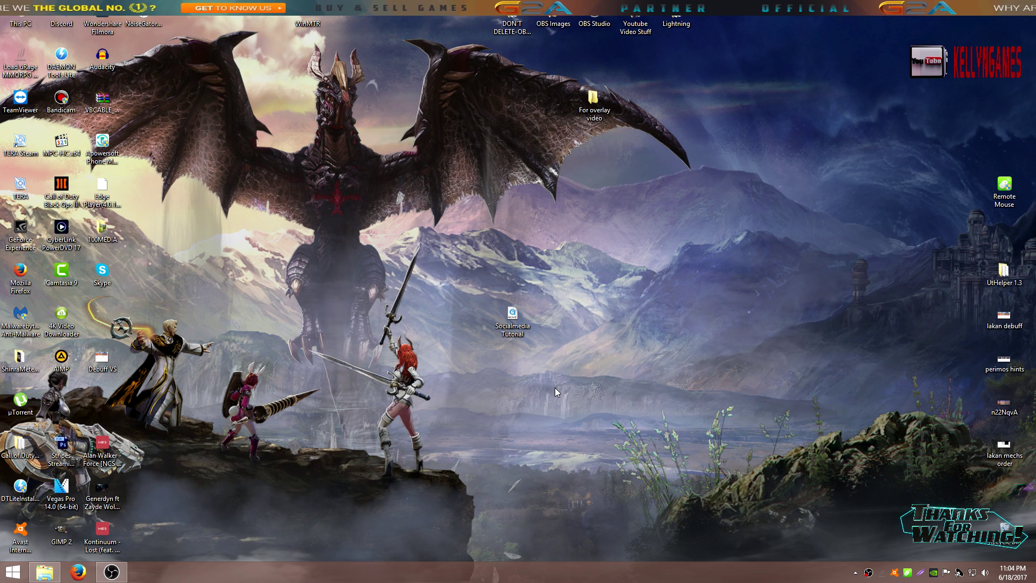
click(521, 334)
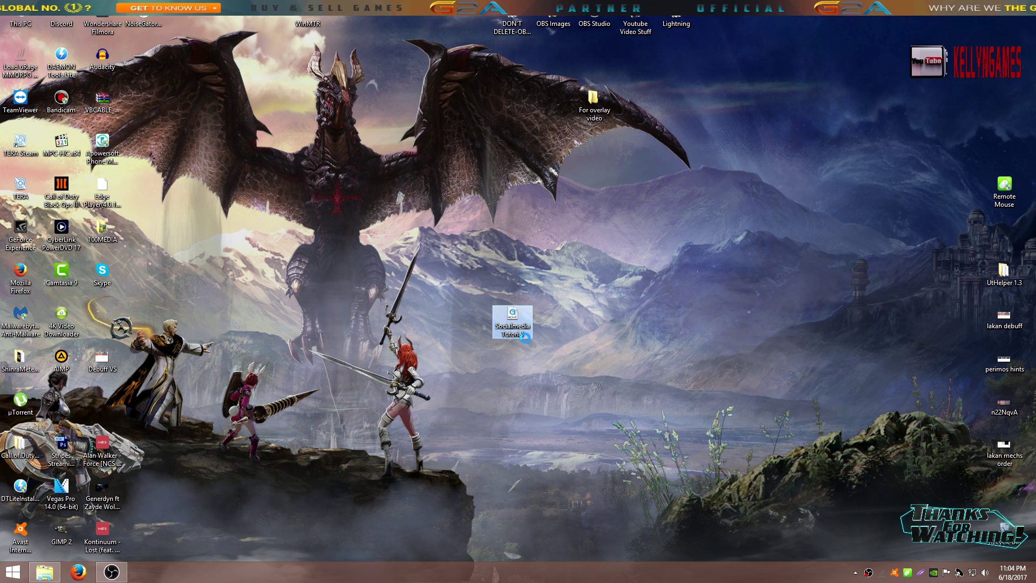
right_click(519, 327)
right_click(509, 335)
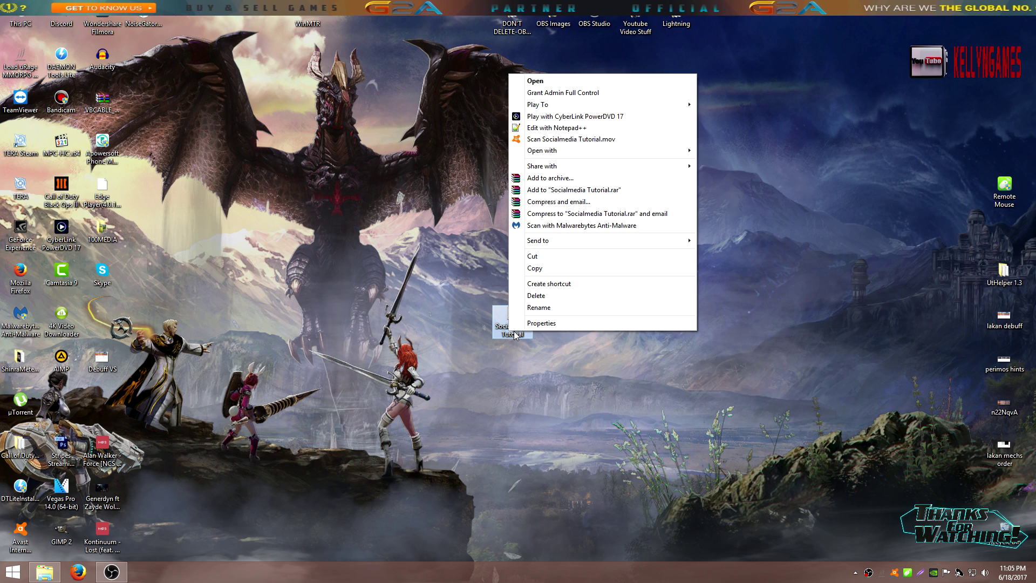
click(538, 323)
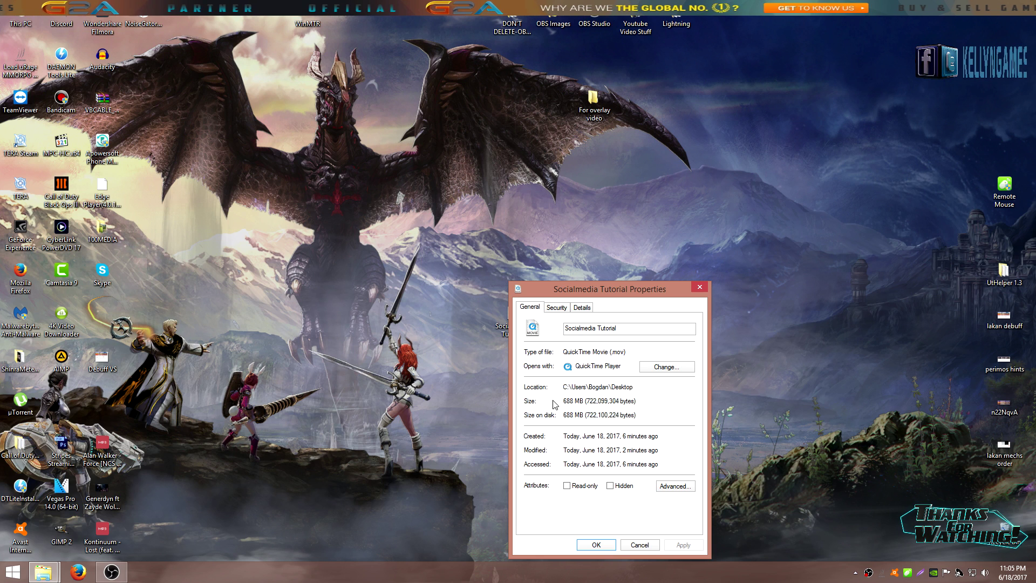
click(640, 545)
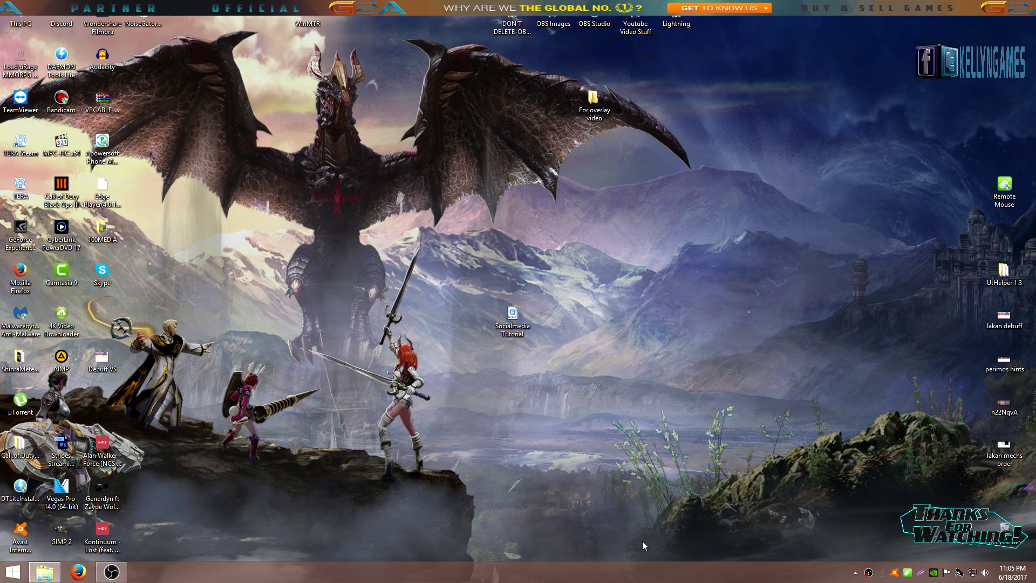
click(111, 572)
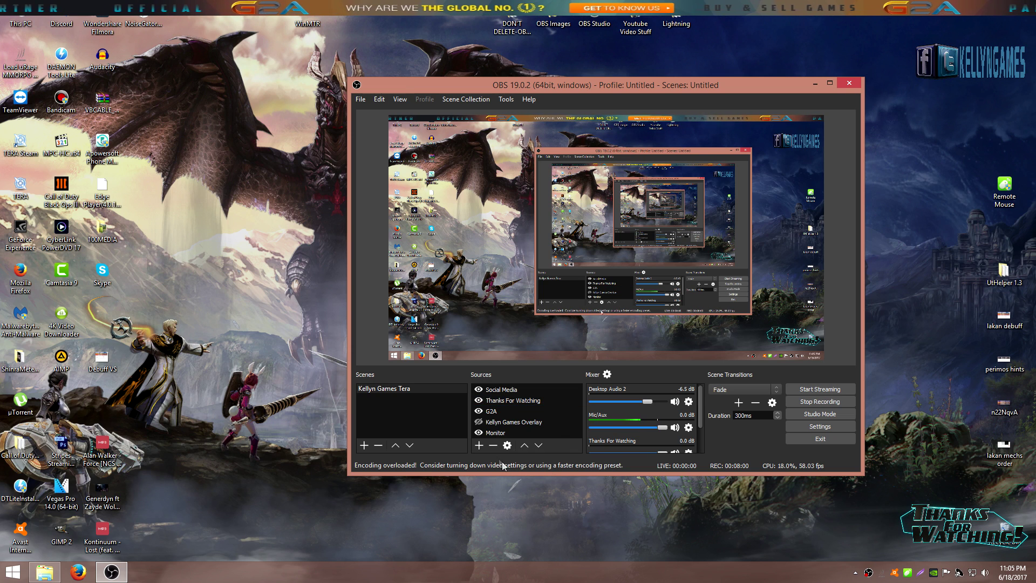
Add a new media source named 'Test Media'.
click(481, 443)
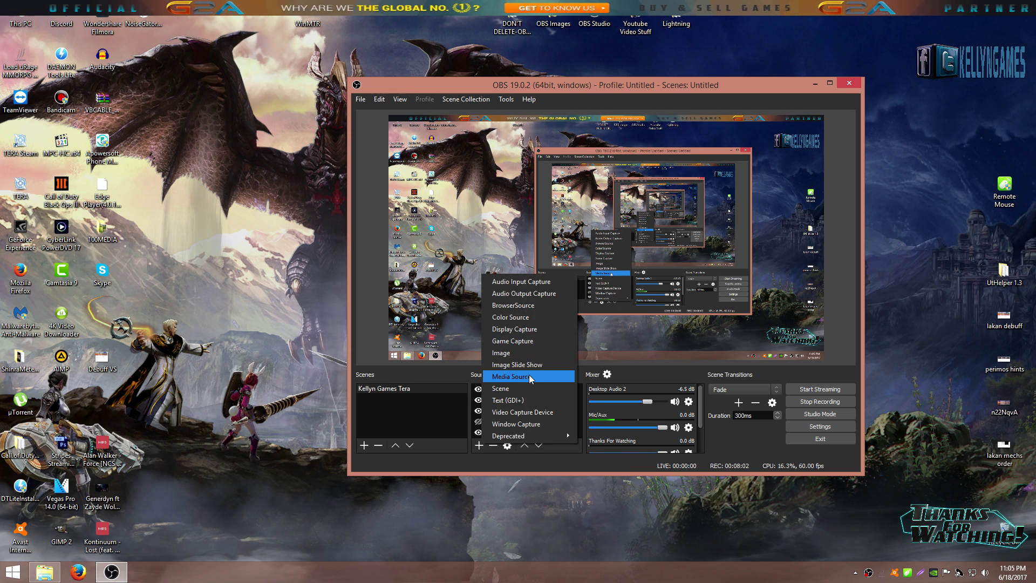
click(528, 376)
text(Test Media)
key(Return)
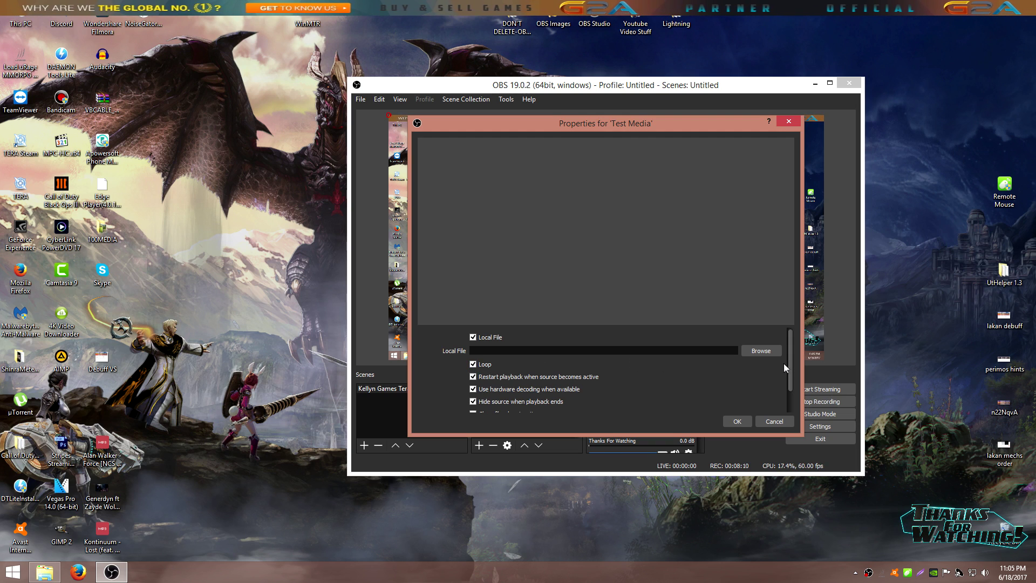
Load the Socialmedia Tutorial movie from the Desktop as its local file.
click(770, 353)
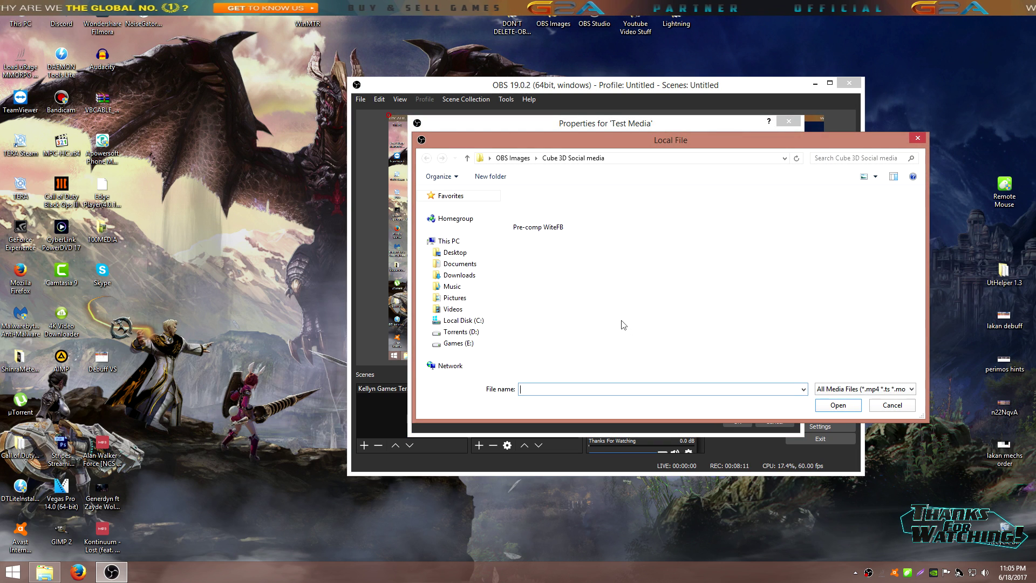
click(489, 158)
click(500, 171)
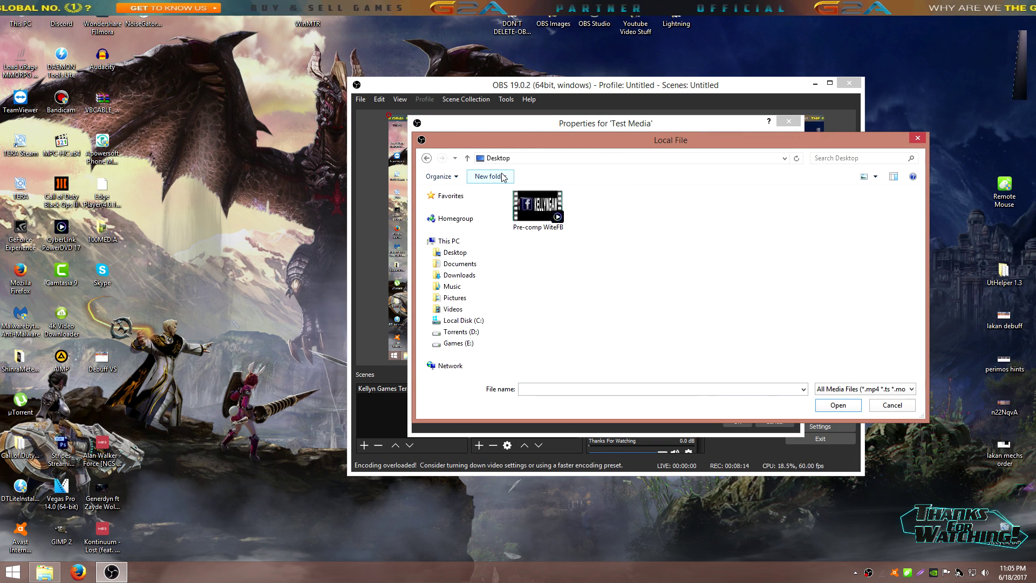
click(696, 263)
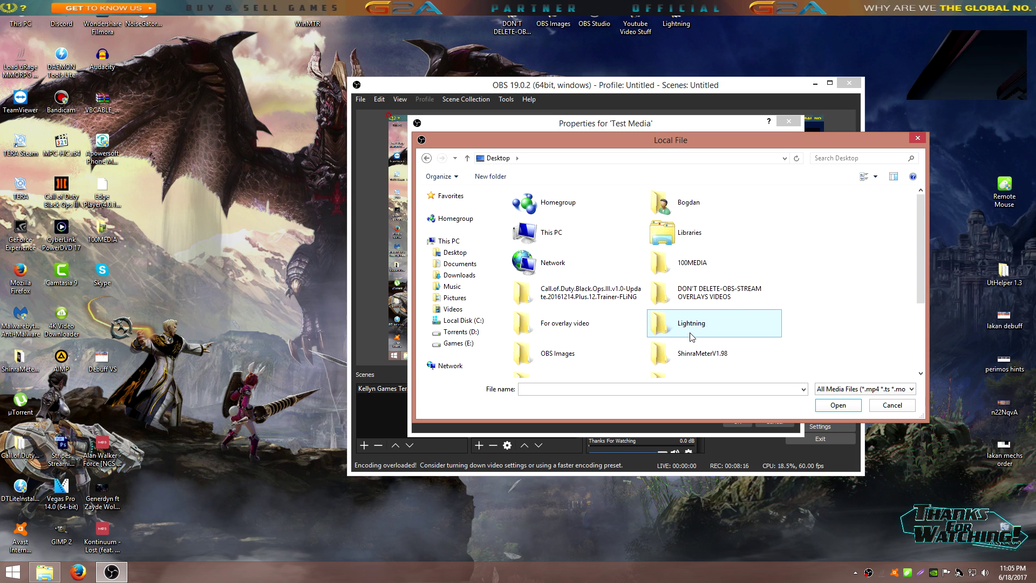
scroll(695, 262, down, 2)
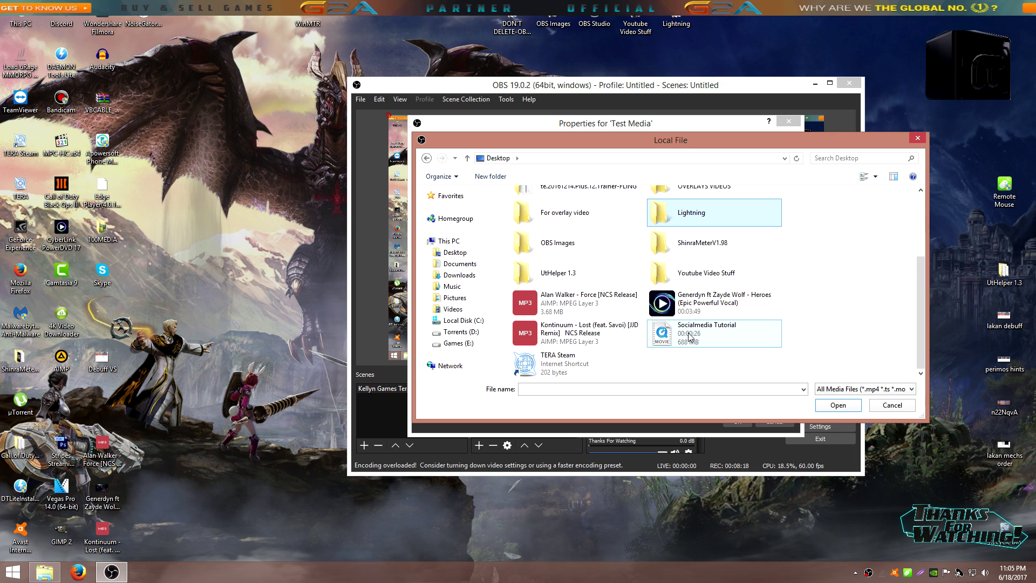
click(690, 337)
double_click(689, 337)
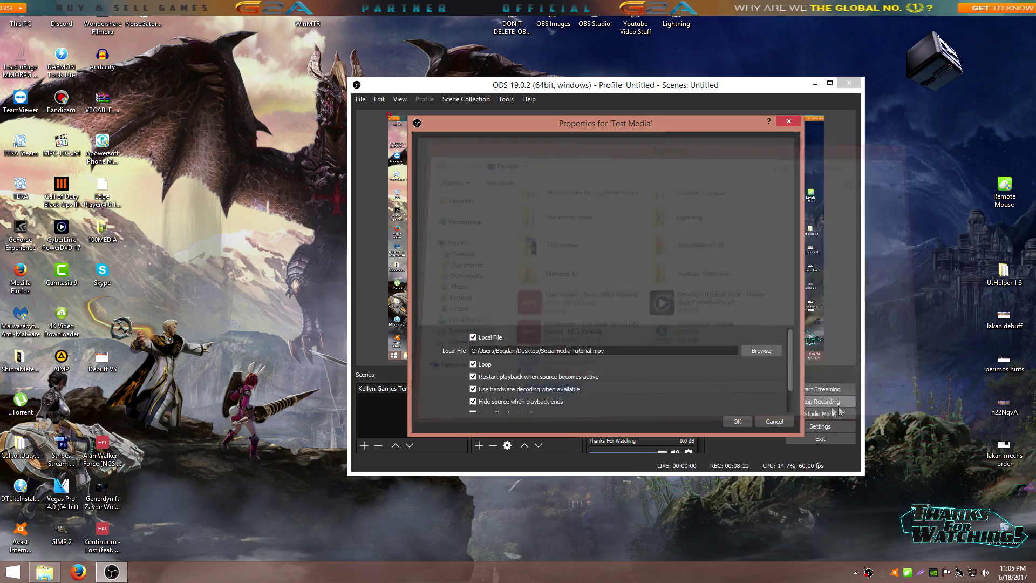
Apply Test Media, check the cube in the lower-left, then delete Test Media.
click(737, 422)
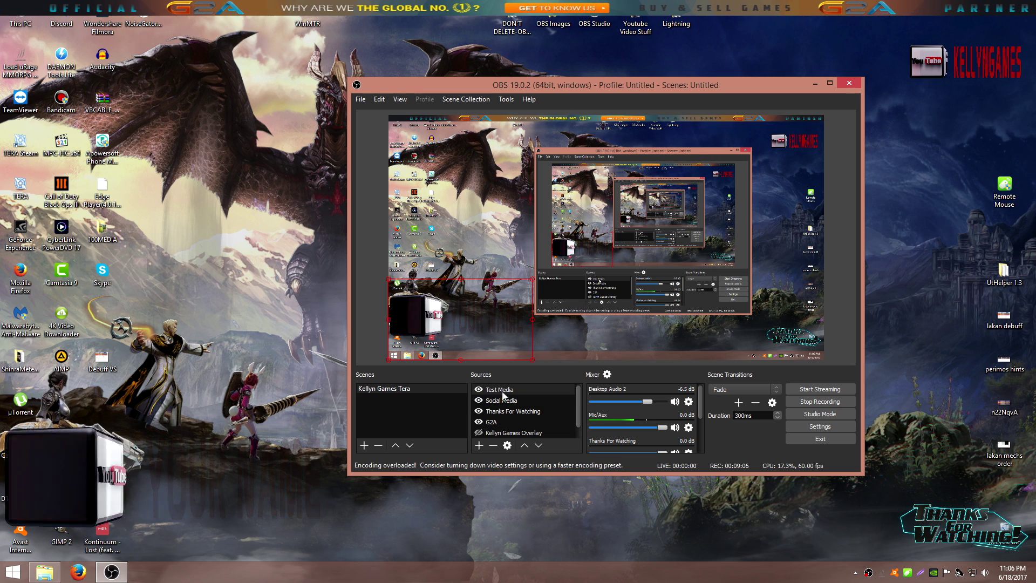
key(Delete)
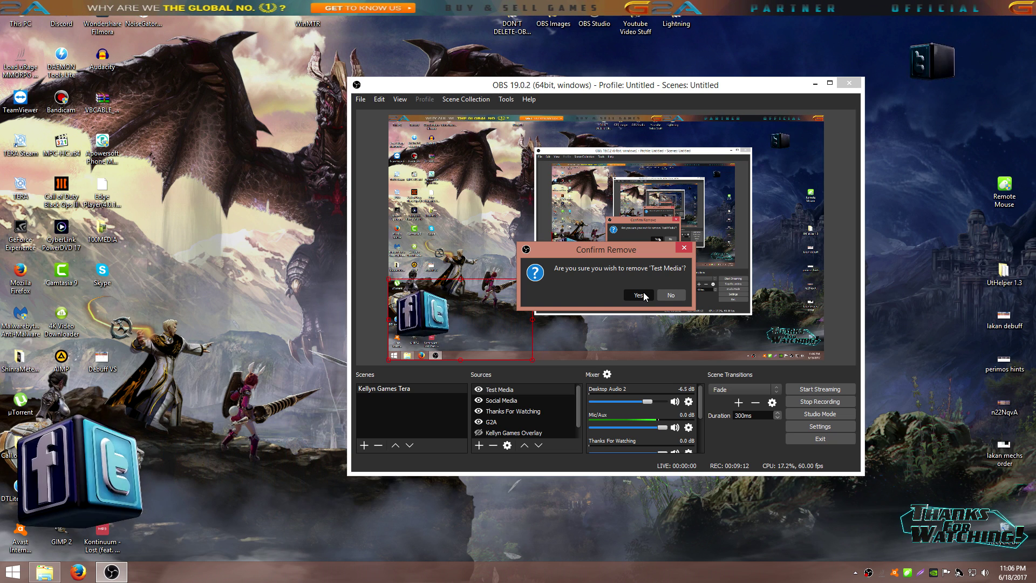
click(643, 292)
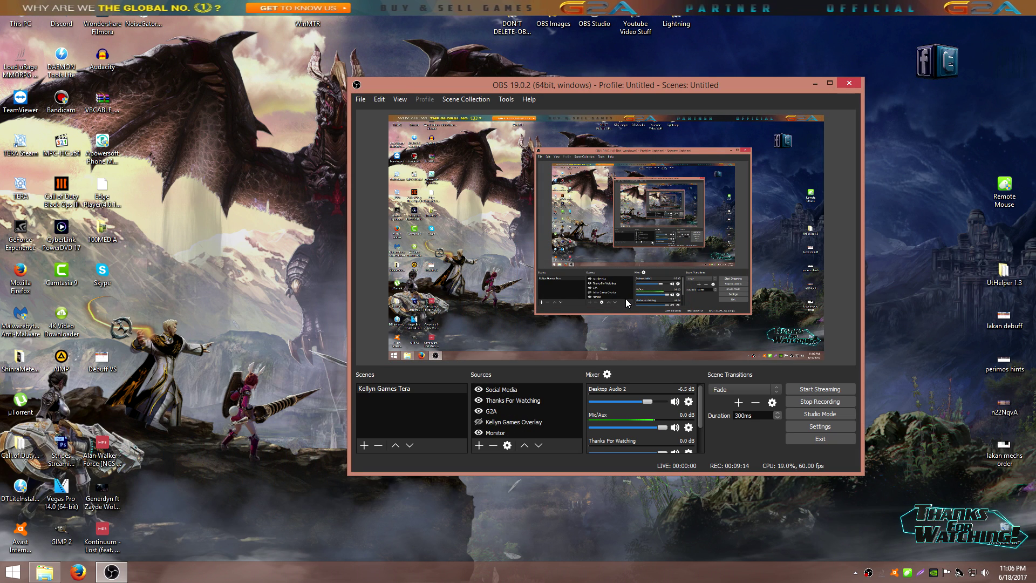